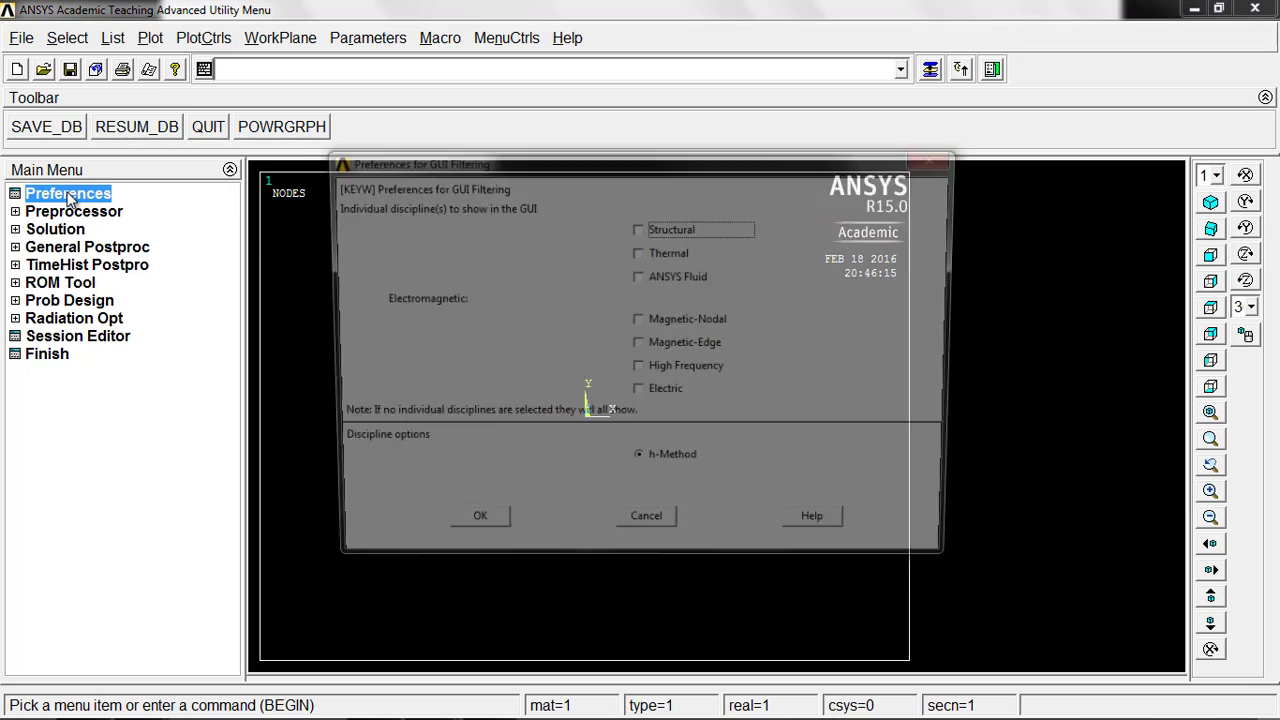
Step: Restrict the GUI discipline preferences to Thermal
{"action": "left_click", "coordinate": [639, 253]}
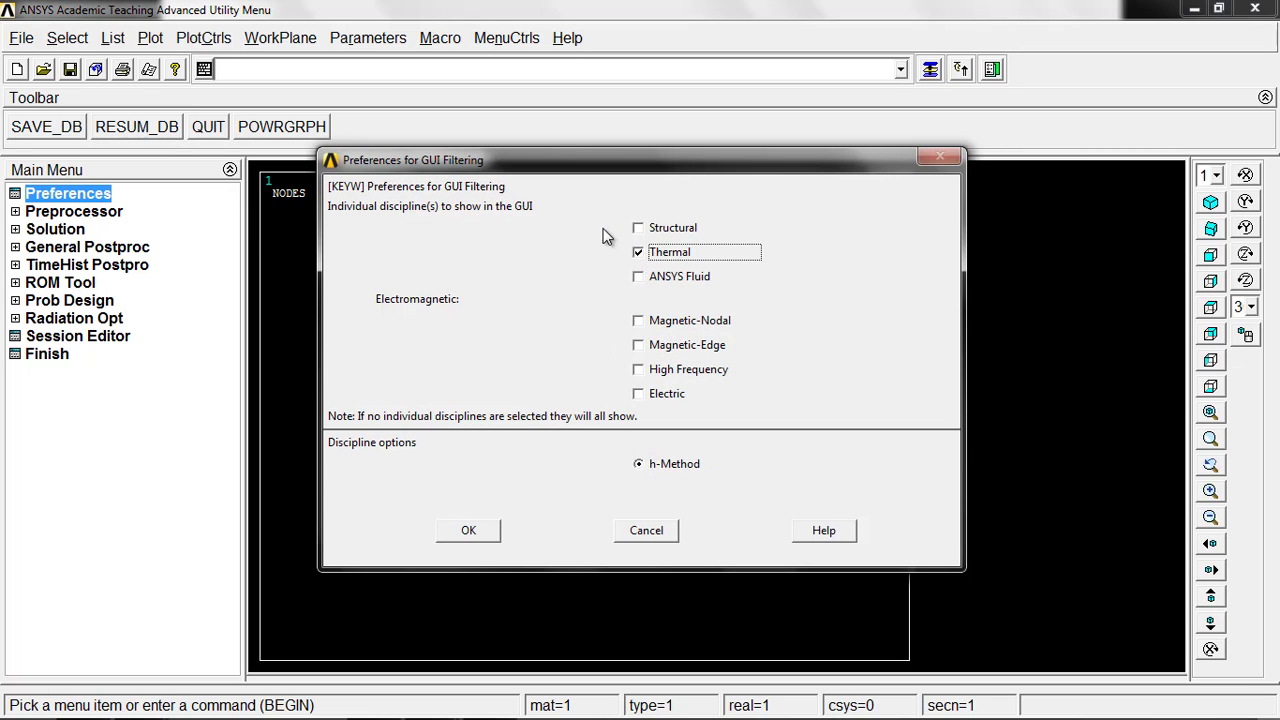
{"action": "left_click", "coordinate": [469, 531]}
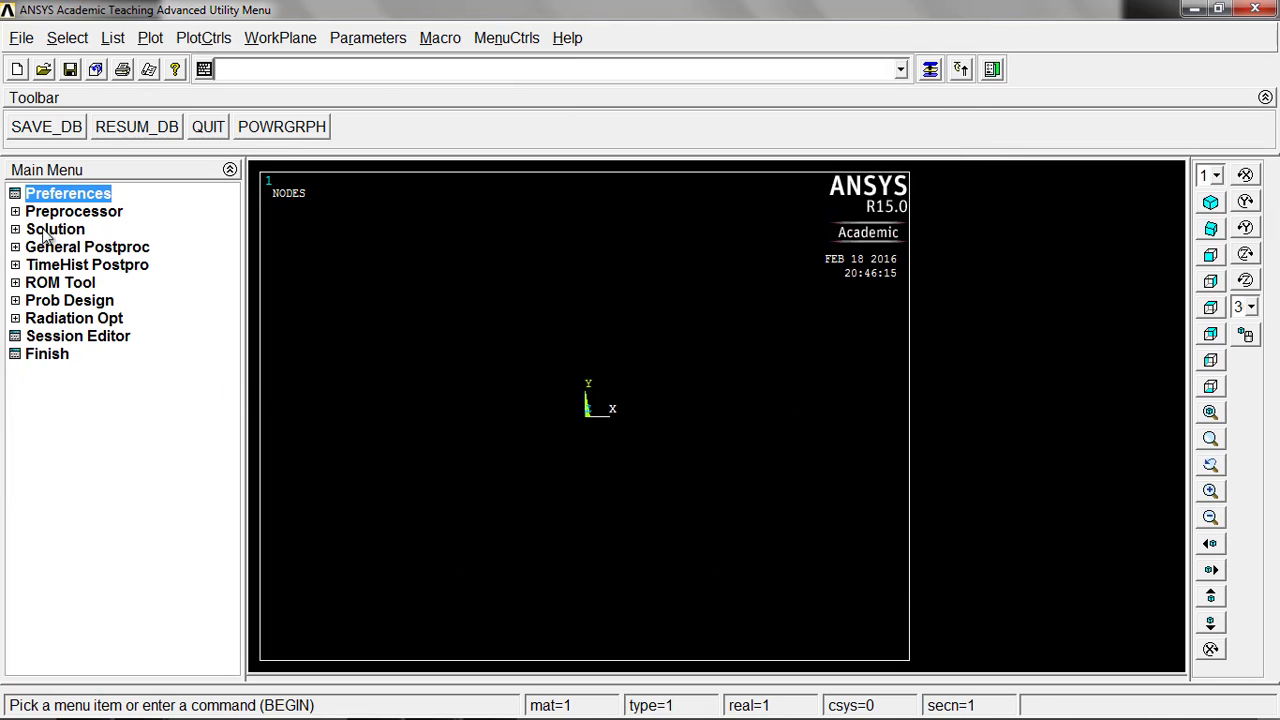
Step: Add the thermal link element types 3D conduction 33 as type 1 and convection 34 as type 2
{"action": "left_click", "coordinate": [15, 212]}
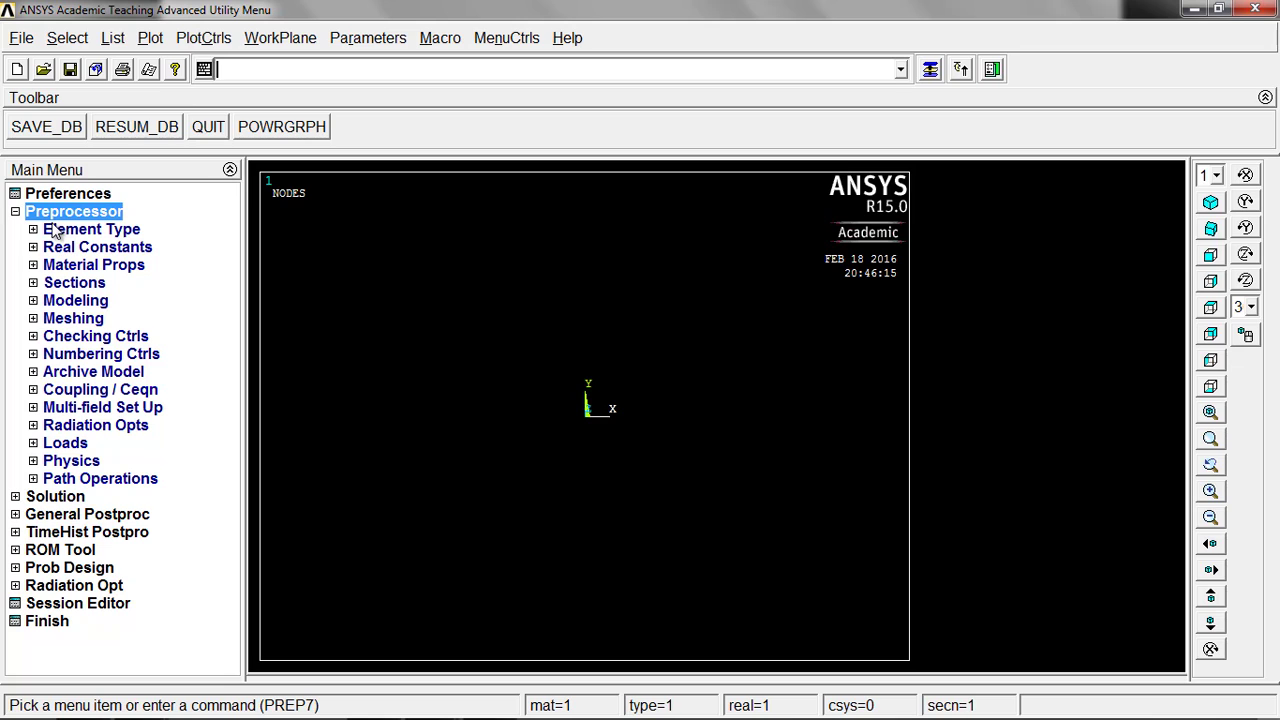
{"action": "left_click", "coordinate": [55, 229]}
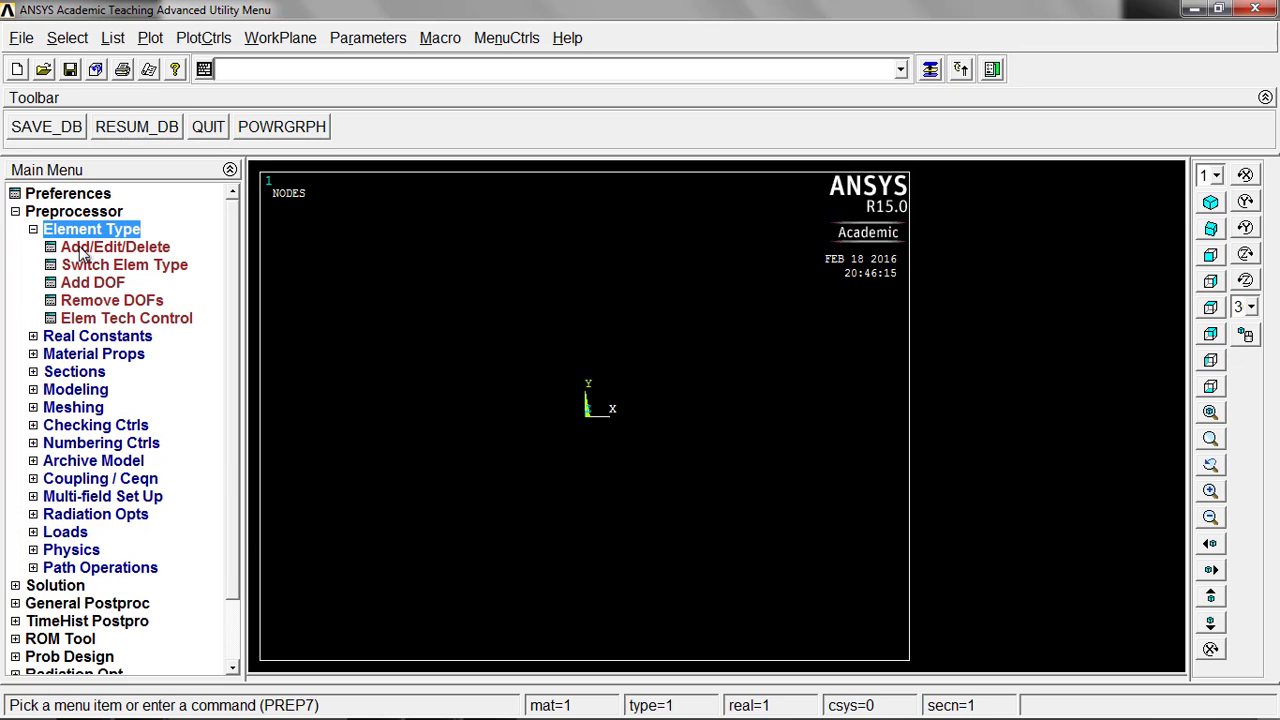
{"action": "left_click", "coordinate": [78, 247]}
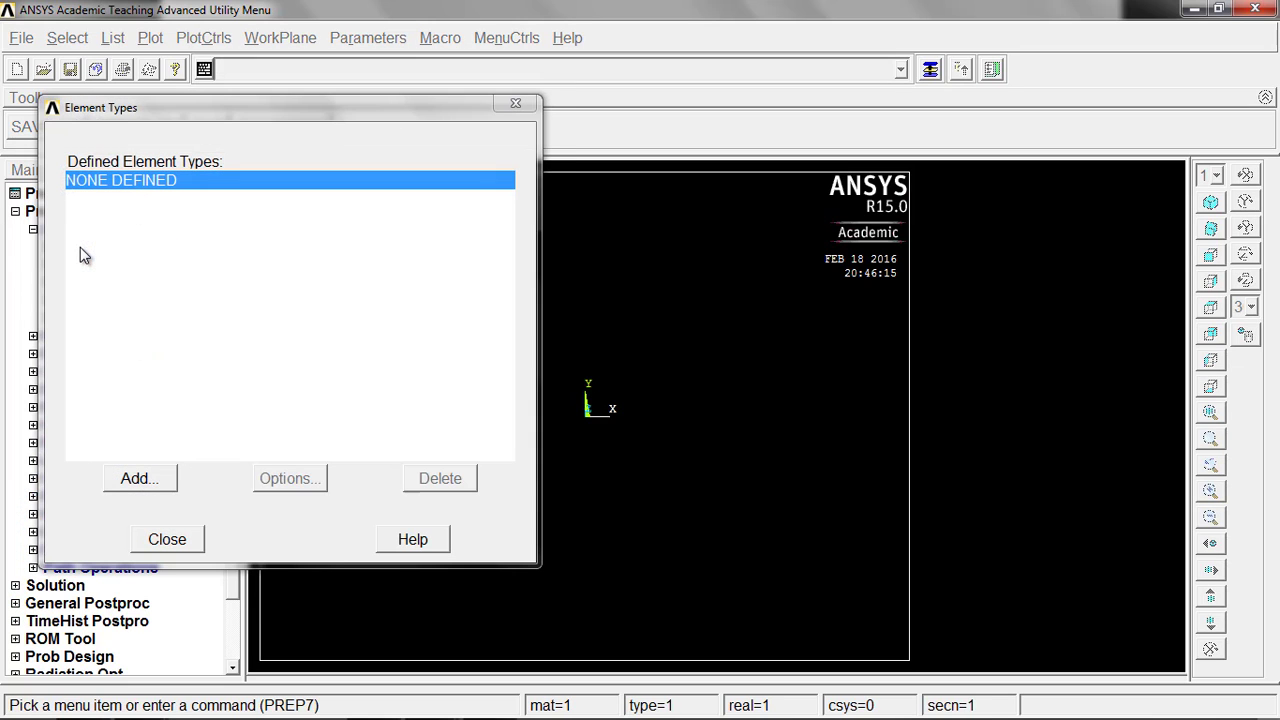
{"action": "left_click", "coordinate": [145, 477]}
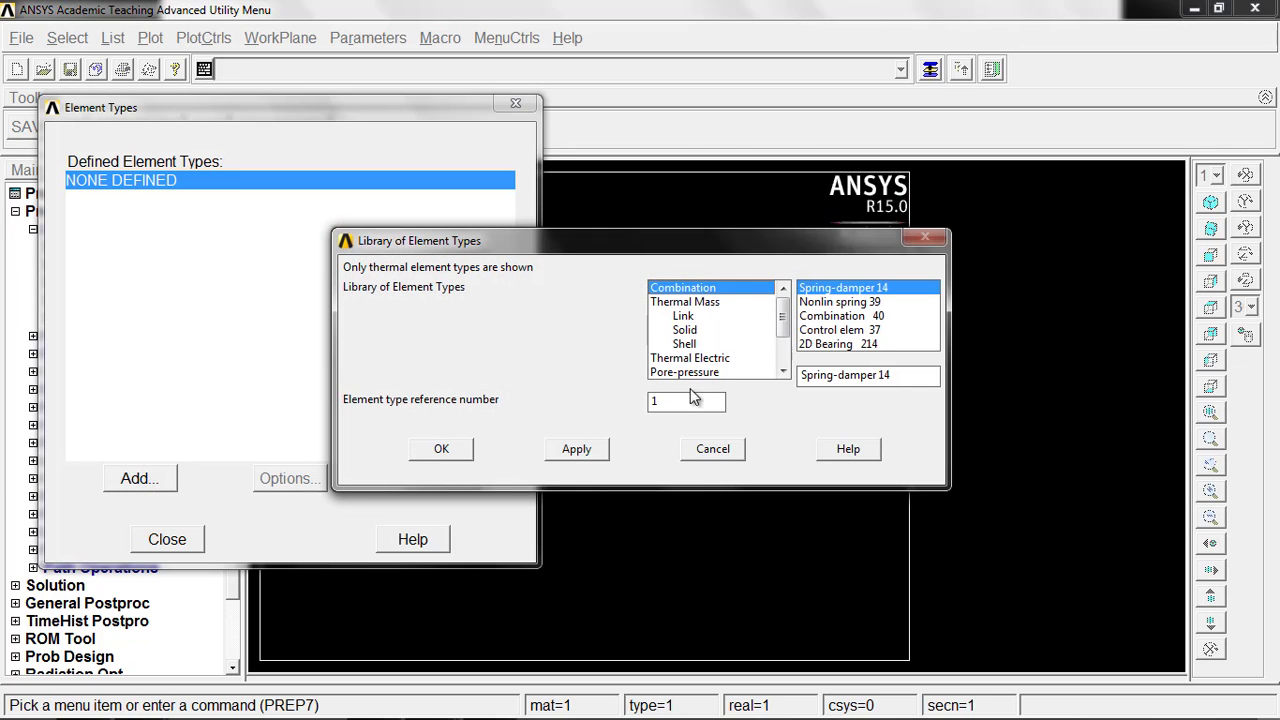
{"action": "left_click", "coordinate": [703, 318]}
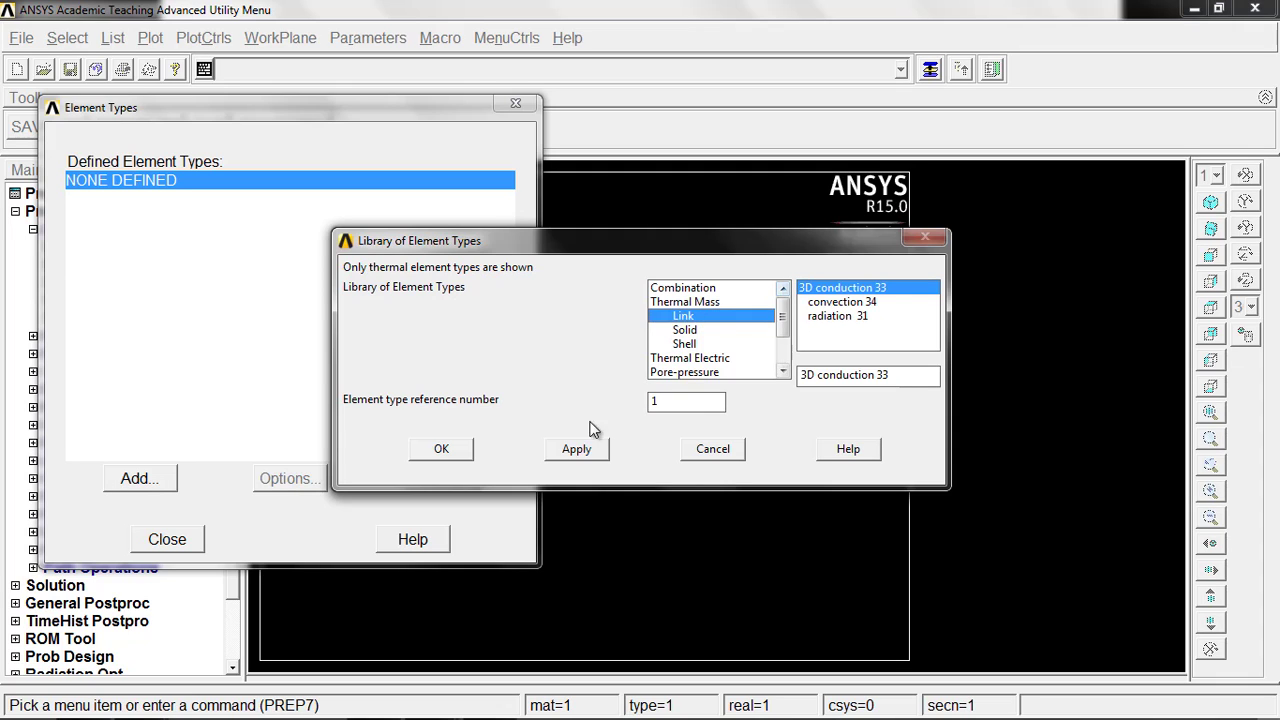
{"action": "left_click", "coordinate": [554, 452]}
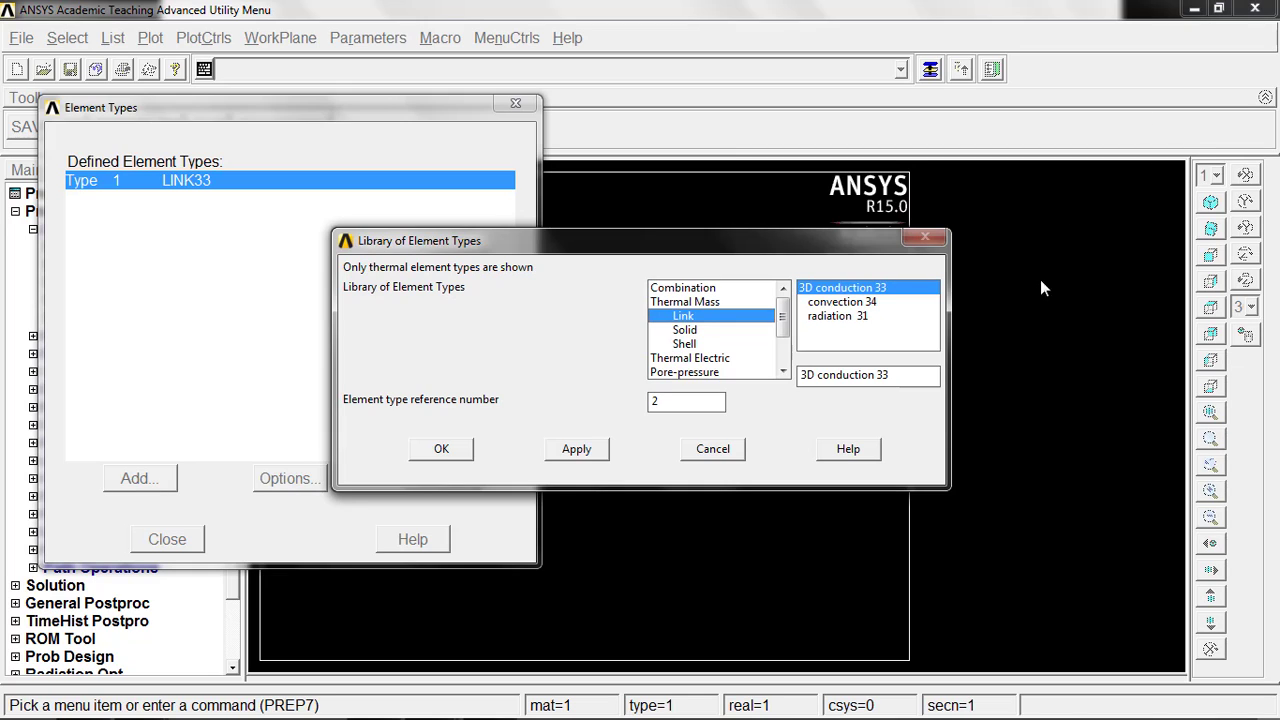
{"action": "left_click", "coordinate": [876, 301]}
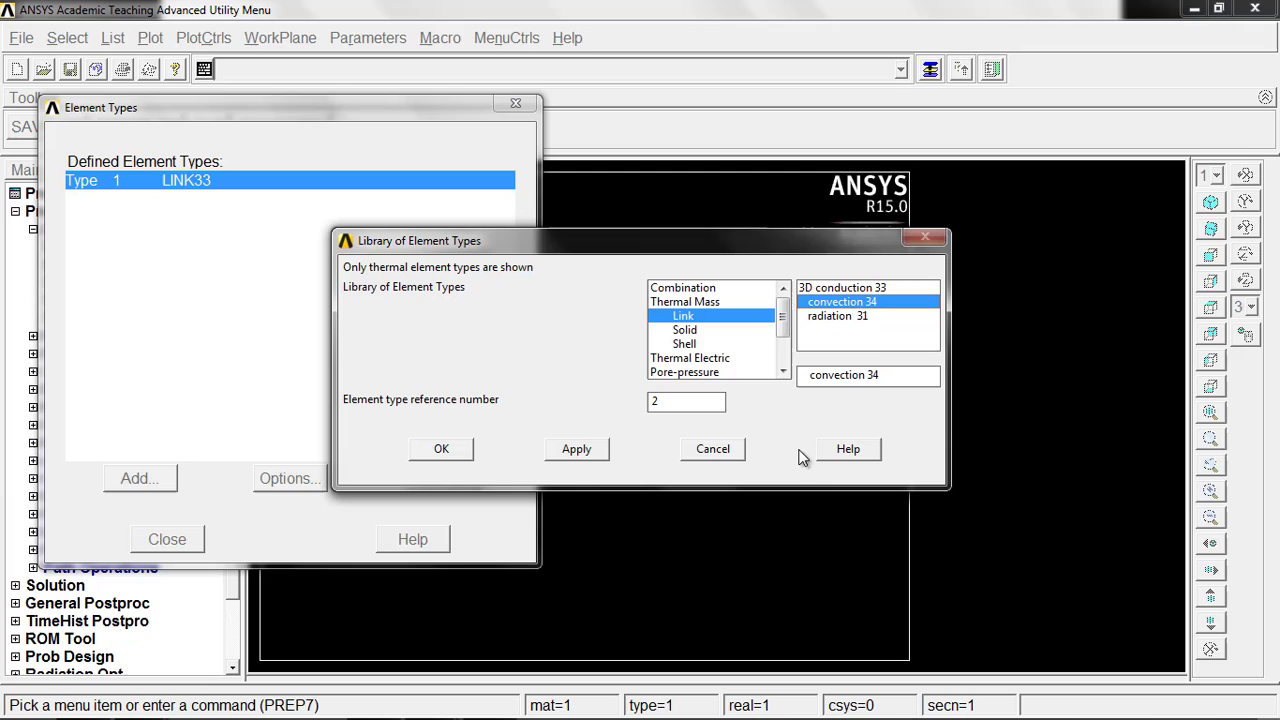
{"action": "left_click", "coordinate": [569, 451]}
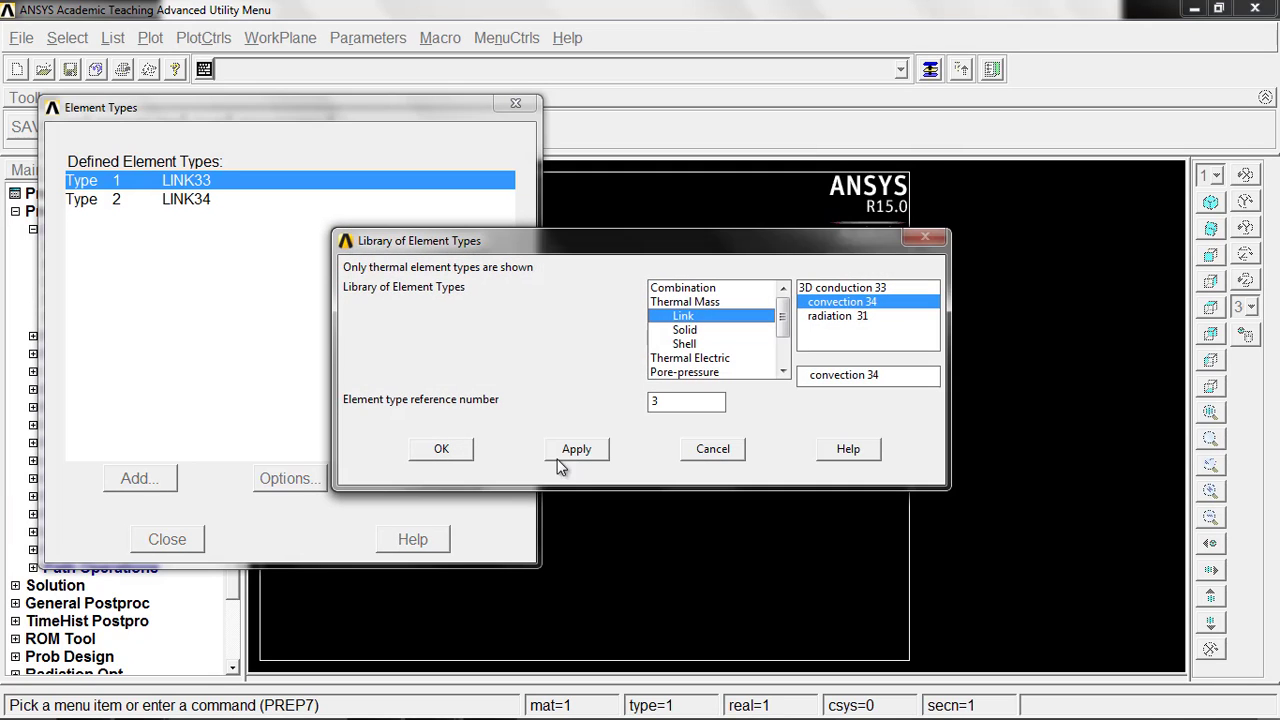
{"action": "left_click", "coordinate": [461, 453]}
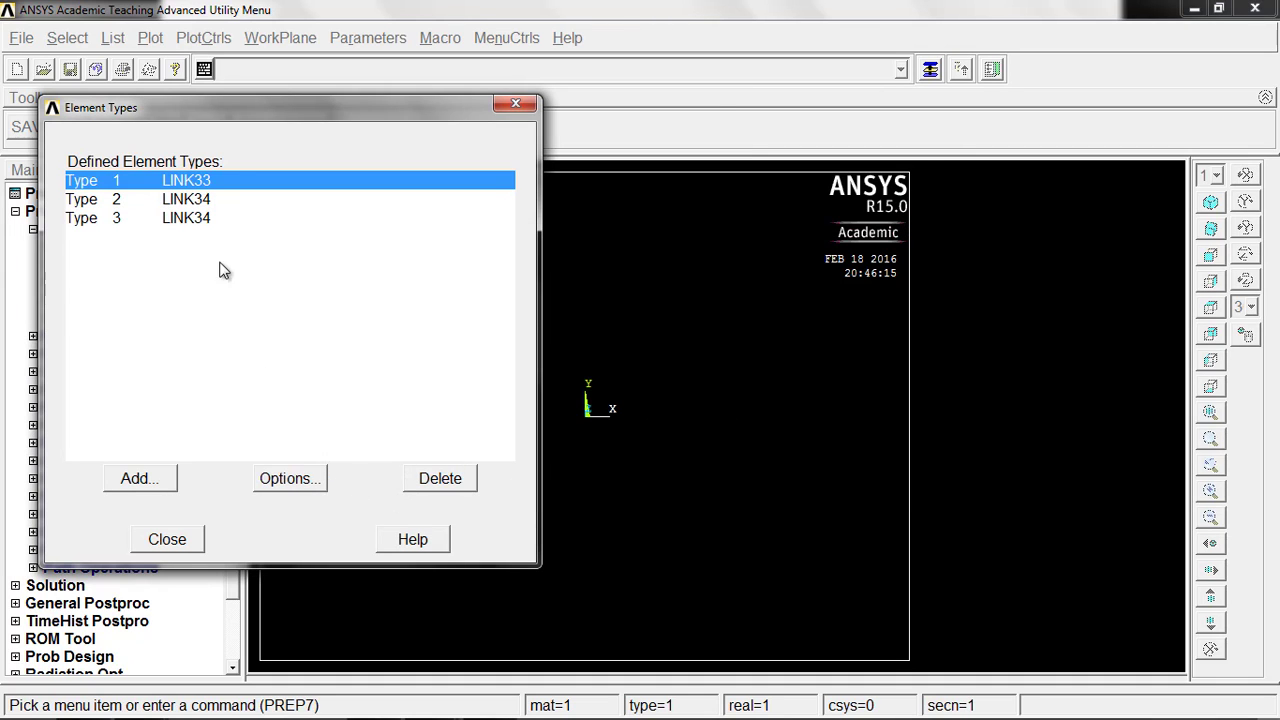
Step: Delete the duplicate LINK34 element type with reference number 3 and finish the element type definition
{"action": "left_click", "coordinate": [200, 218]}
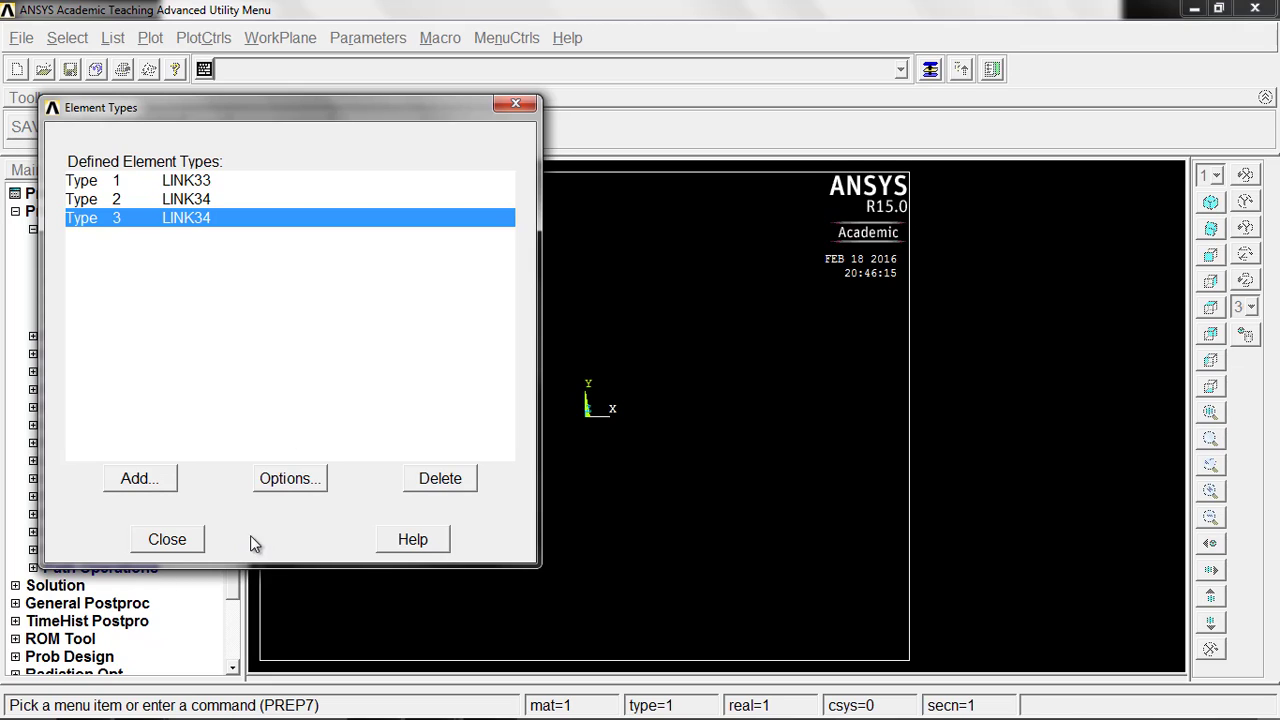
{"action": "left_click", "coordinate": [462, 484]}
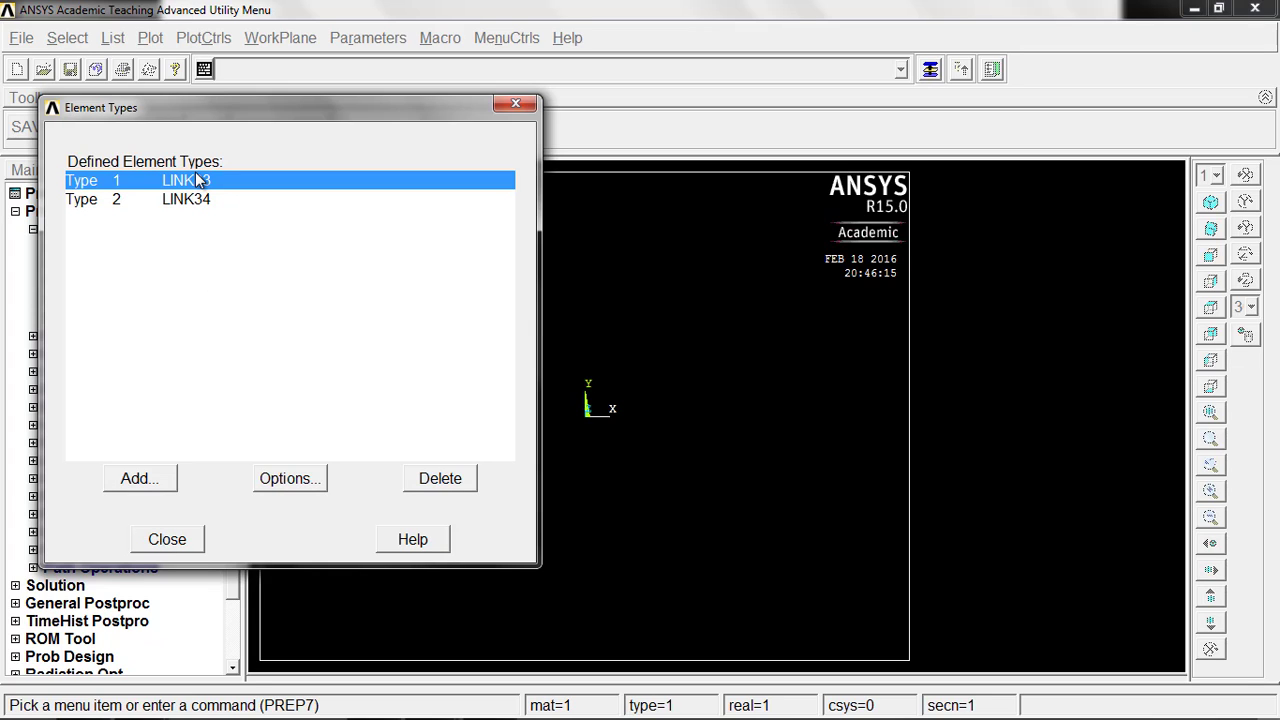
{"action": "left_click", "coordinate": [169, 540]}
Step: Define real constant sets 1, 2 and 3 for LINK33, each with a cross-sectional area of 1
{"action": "left_click", "coordinate": [137, 337]}
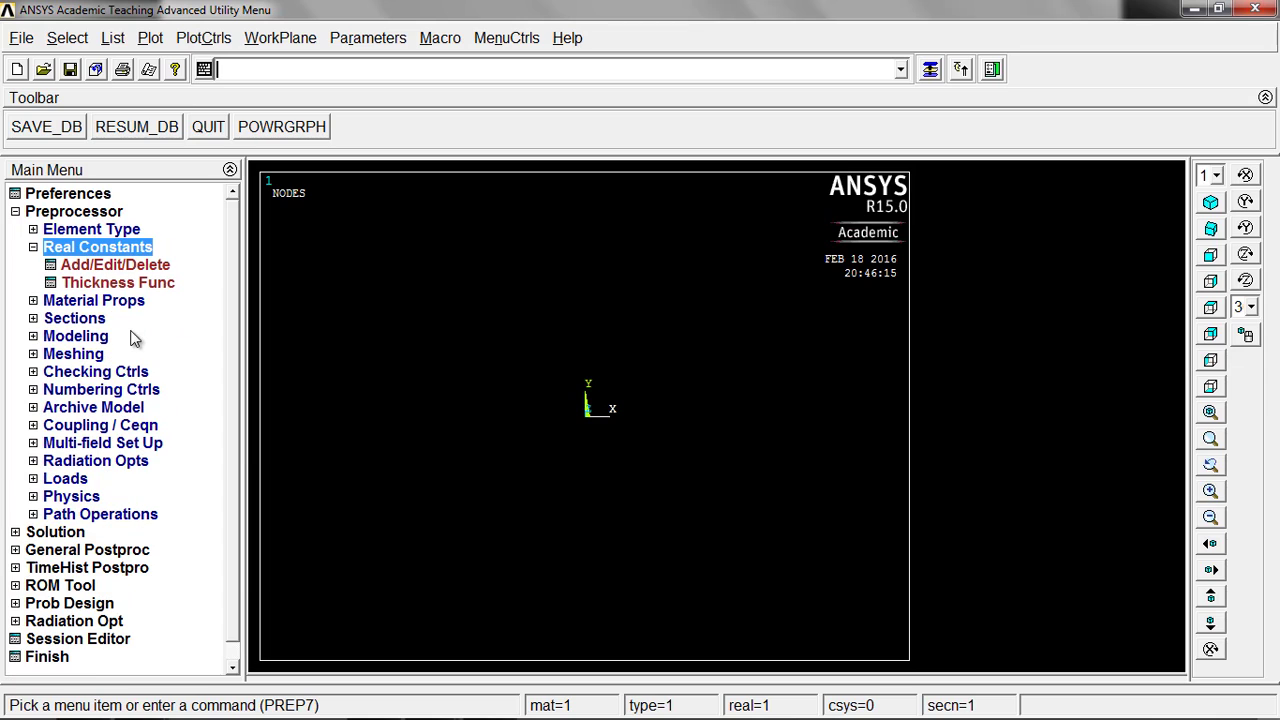
{"action": "left_click", "coordinate": [128, 266]}
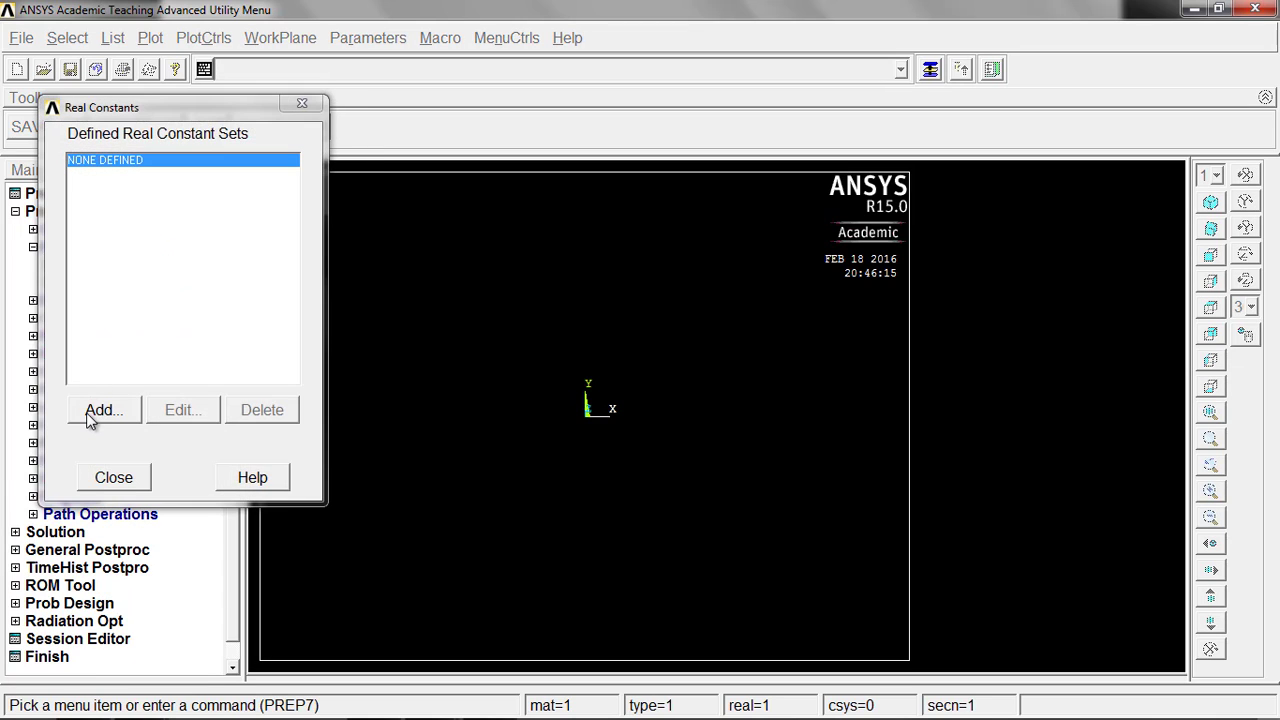
{"action": "left_click", "coordinate": [96, 410]}
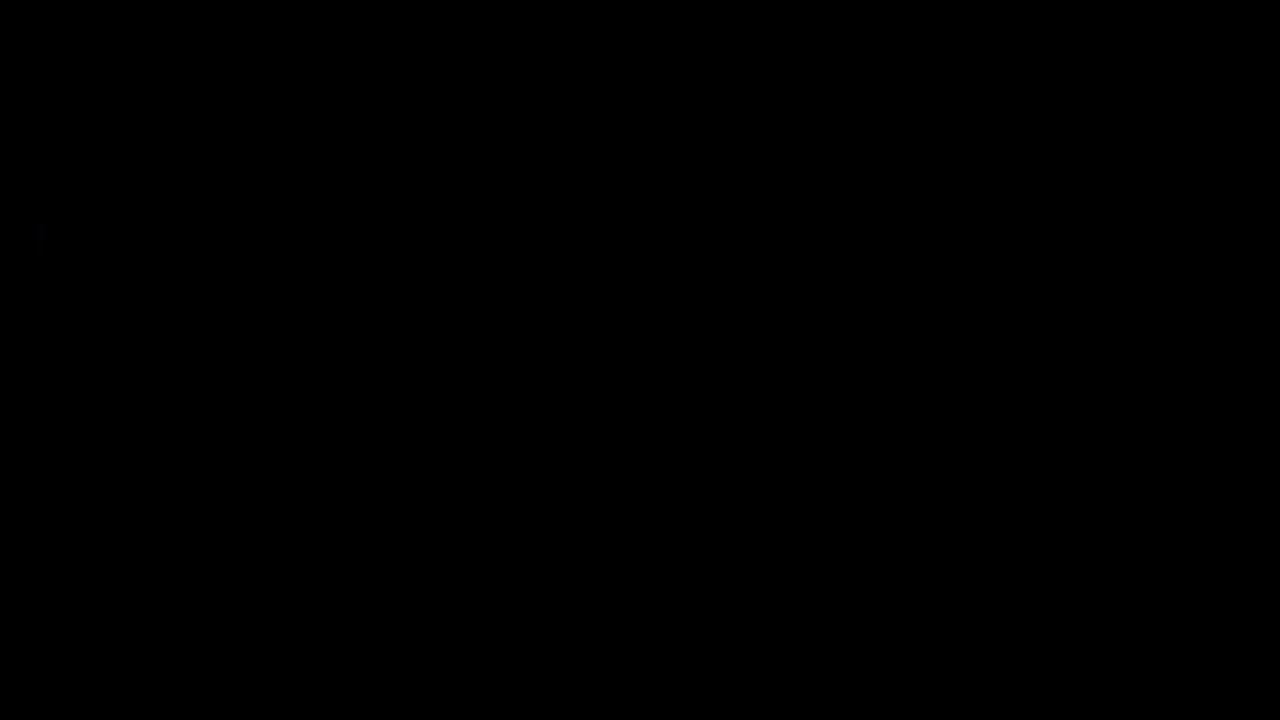
{"action": "left_click", "coordinate": [800, 350]}
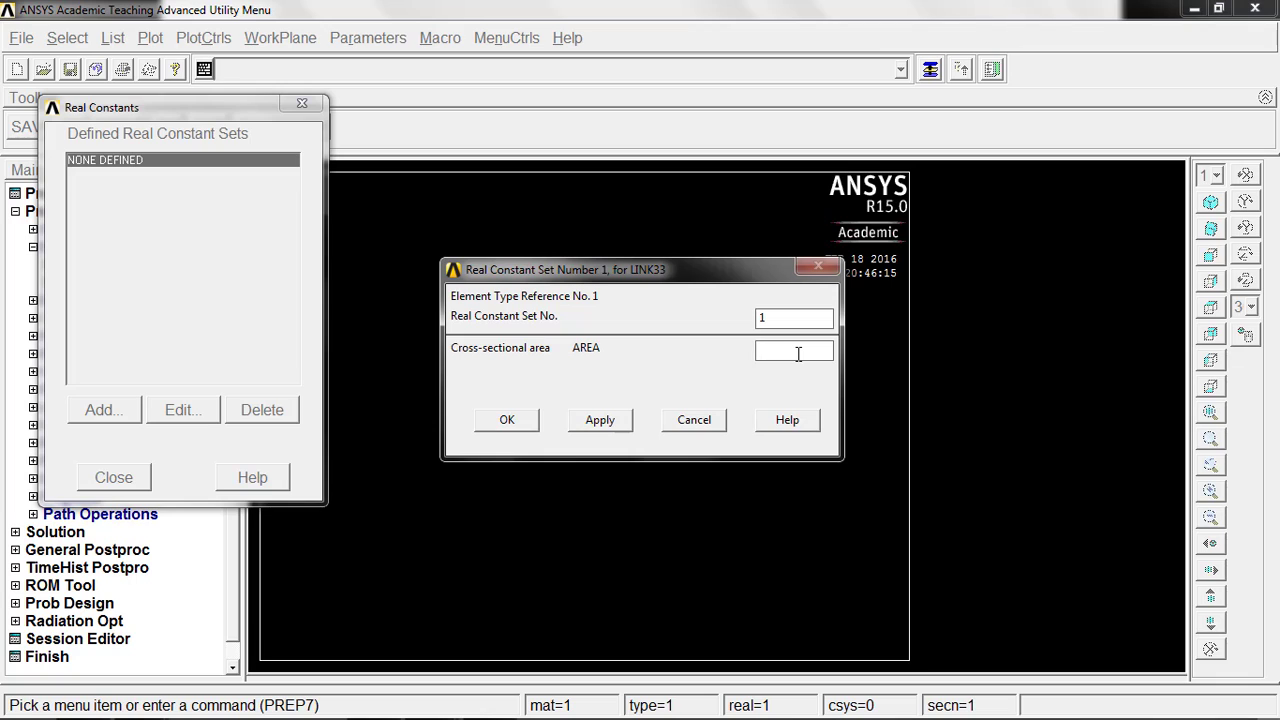
{"action": "type", "text": "1"}
{"action": "left_click", "coordinate": [598, 426]}
{"action": "double_click", "coordinate": [762, 318]}
{"action": "type", "text": "2"}
{"action": "left_click", "coordinate": [600, 420]}
{"action": "type", "text": "3"}
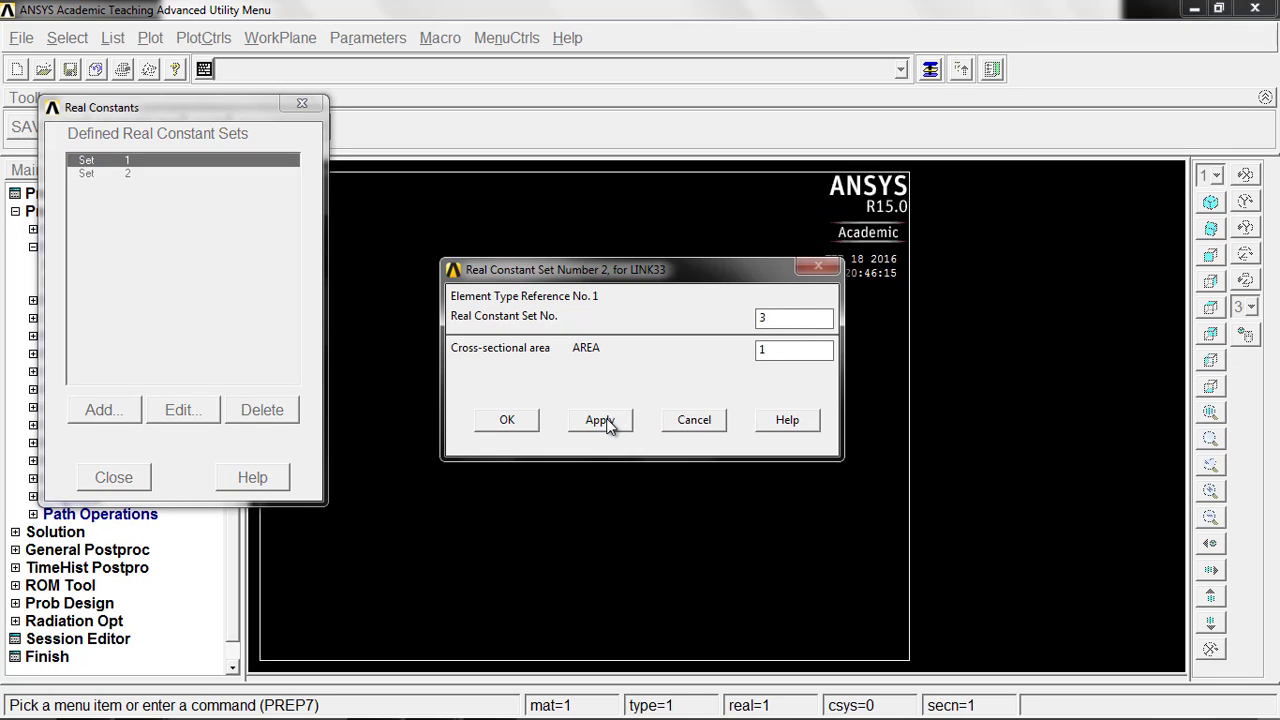
{"action": "left_click", "coordinate": [508, 420]}
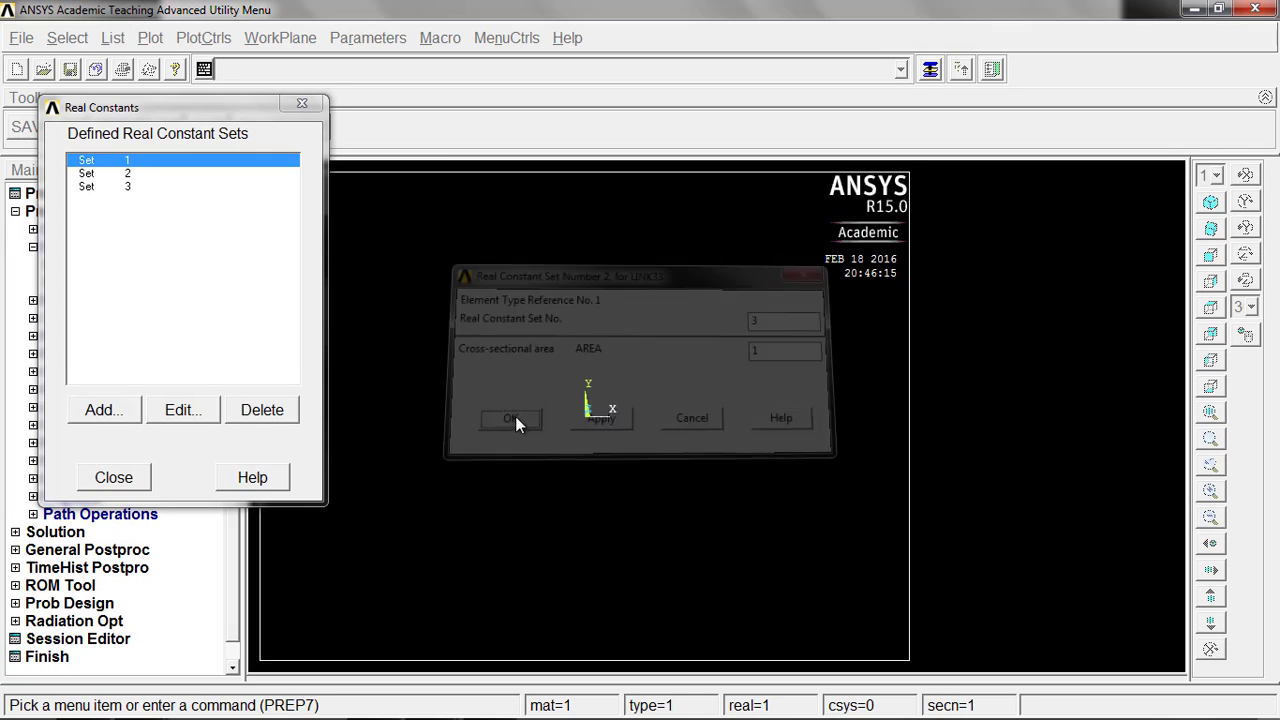
Step: Define real constant set 4 for LINK34 with a convection surface area of 1 and finish the real constants
{"action": "left_click", "coordinate": [103, 423]}
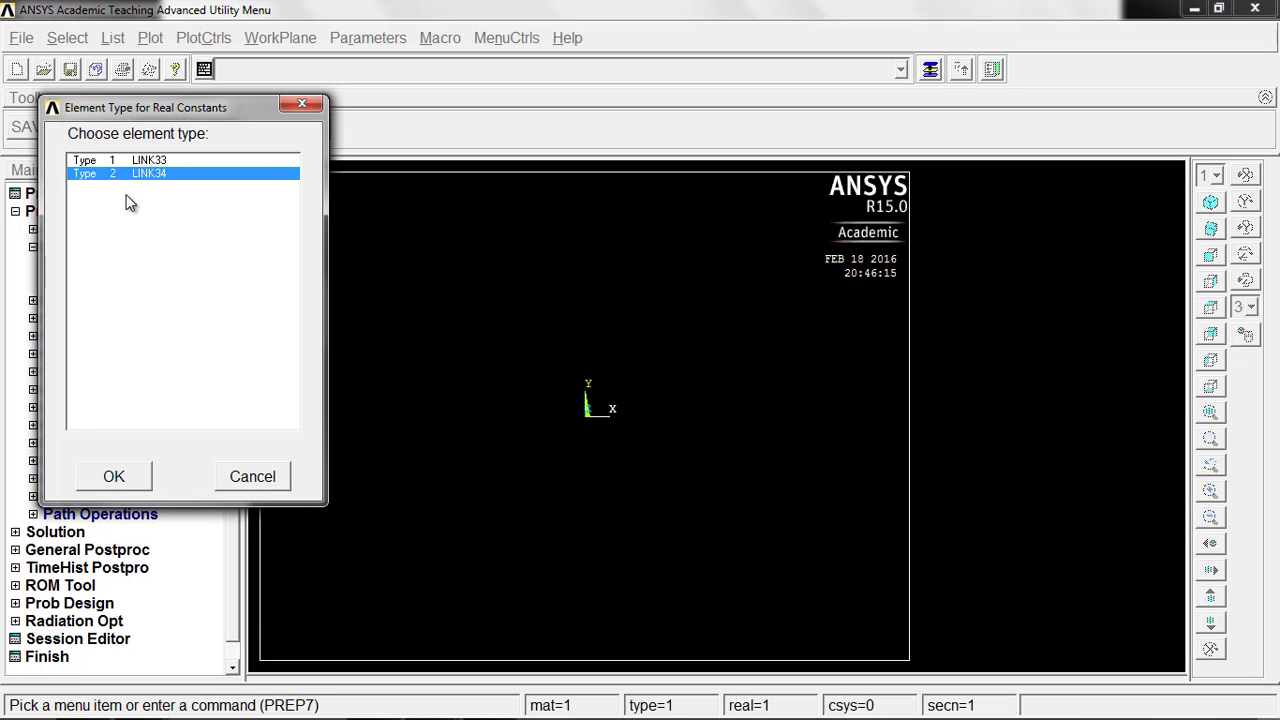
{"action": "left_click", "coordinate": [114, 477]}
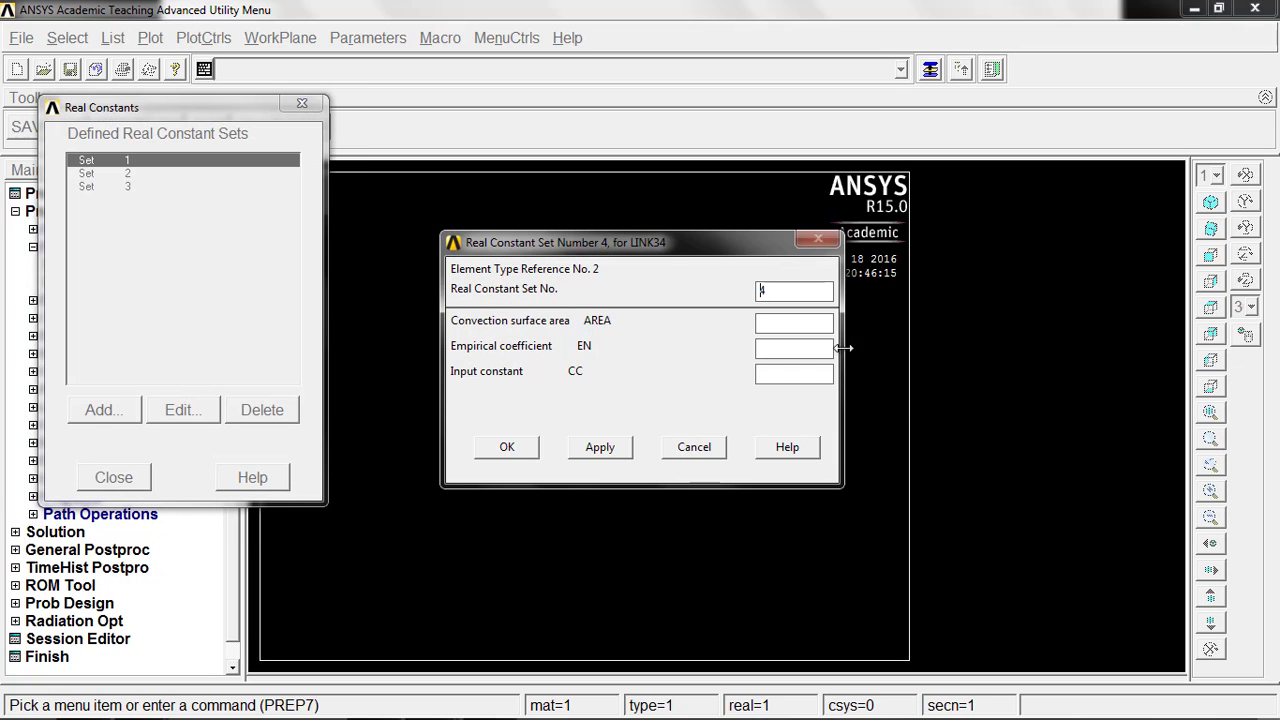
{"action": "type", "text": "1"}
{"action": "left_click", "coordinate": [508, 449]}
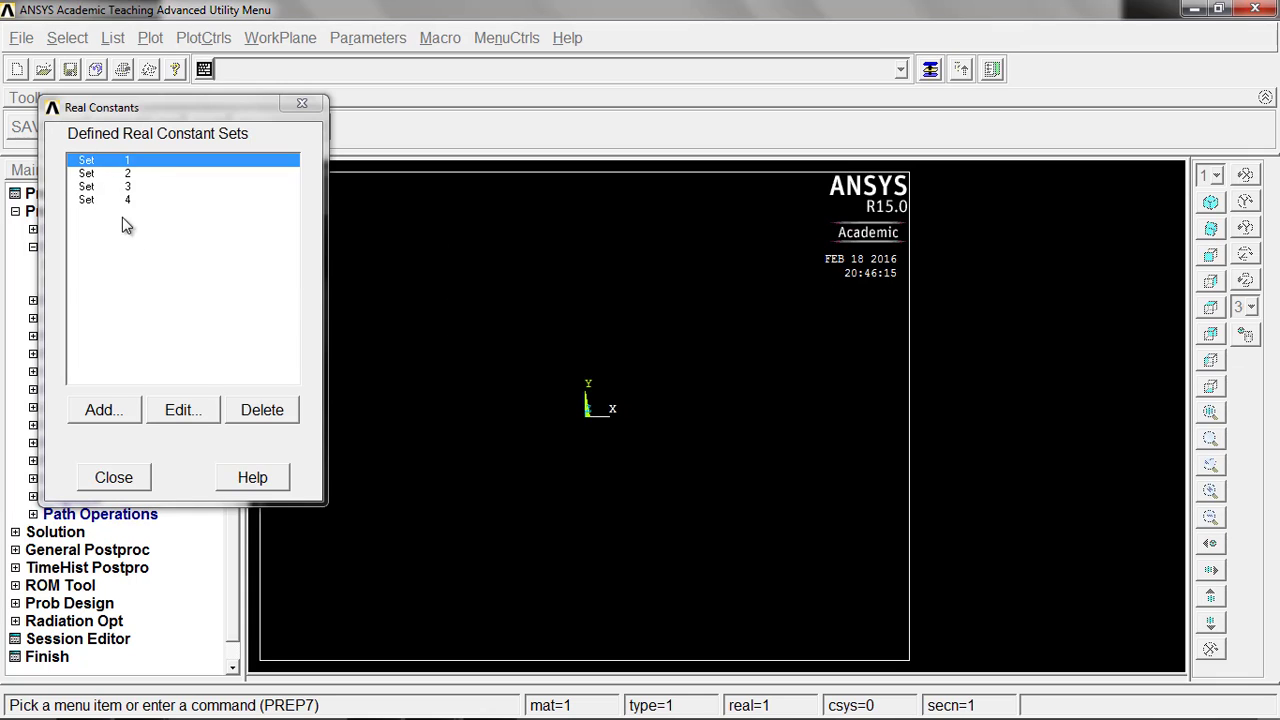
{"action": "left_click", "coordinate": [128, 484]}
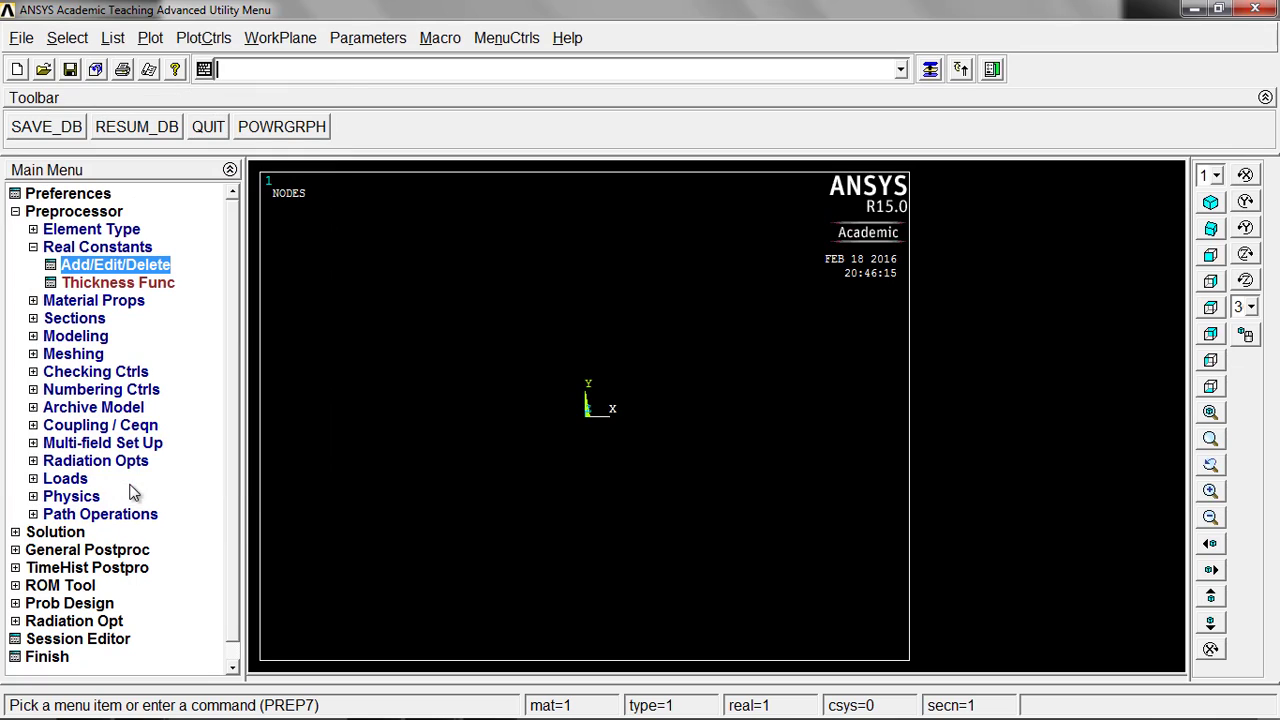
Step: Give material model 1 an isotropic thermal conductivity KXX of 0.08, checking the wall diagram on the problem slide
{"action": "left_click", "coordinate": [111, 303]}
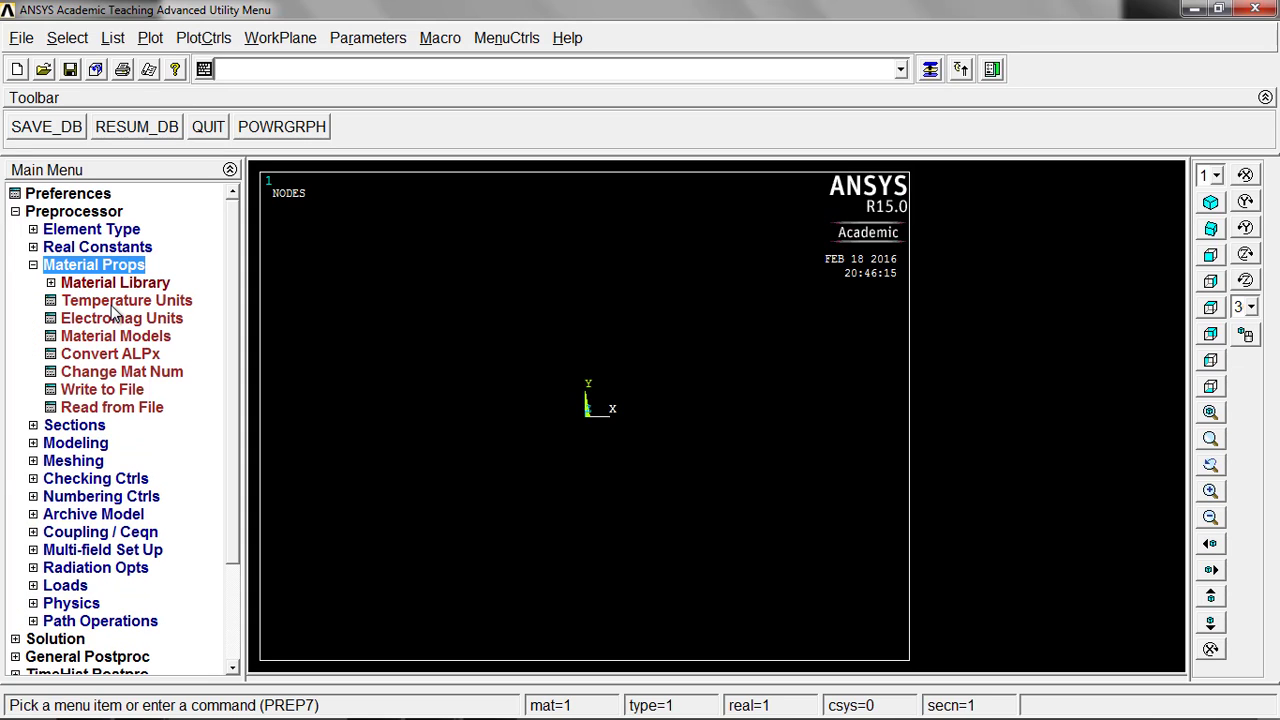
{"action": "left_click", "coordinate": [105, 338]}
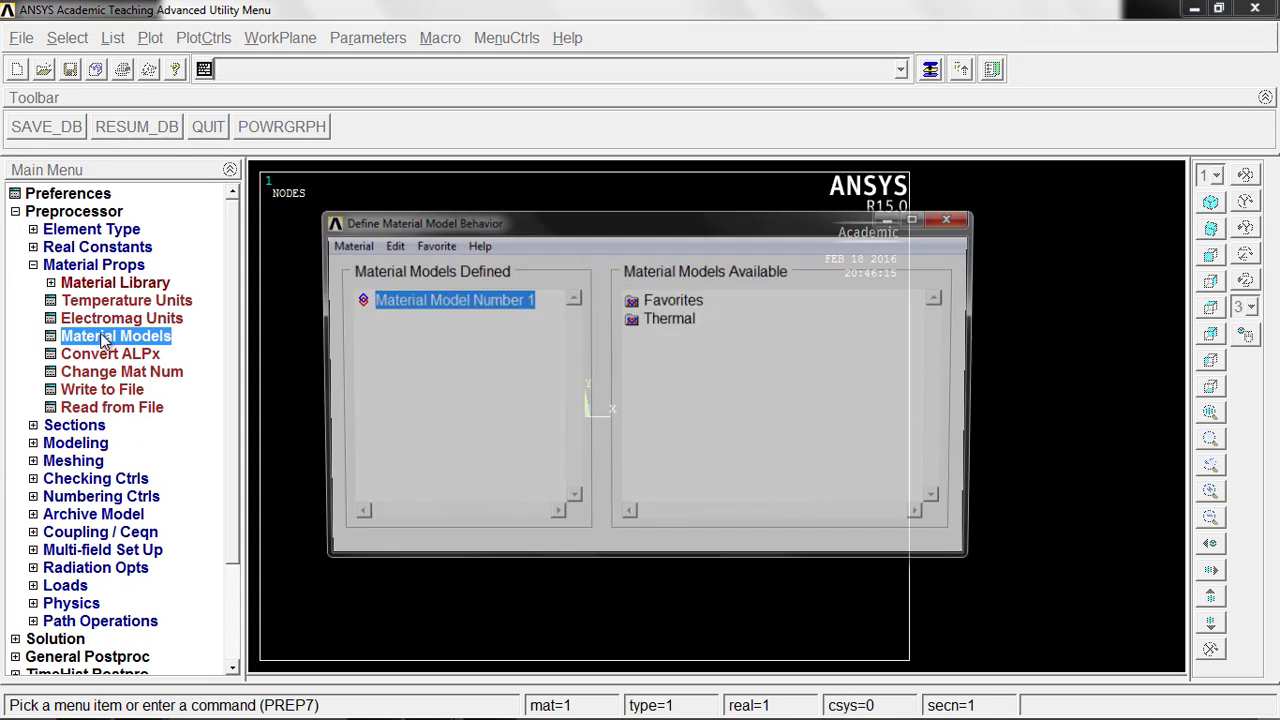
{"action": "left_click", "coordinate": [658, 320]}
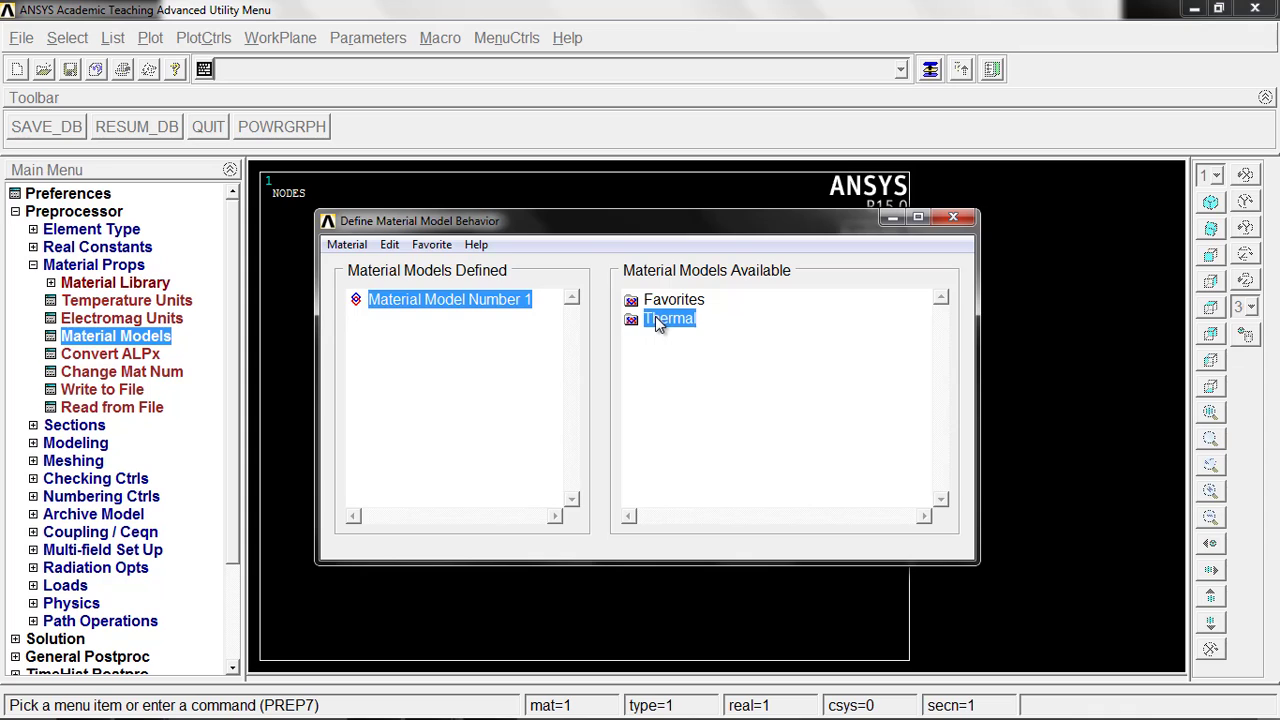
{"action": "double_click", "coordinate": [658, 320]}
{"action": "double_click", "coordinate": [692, 338]}
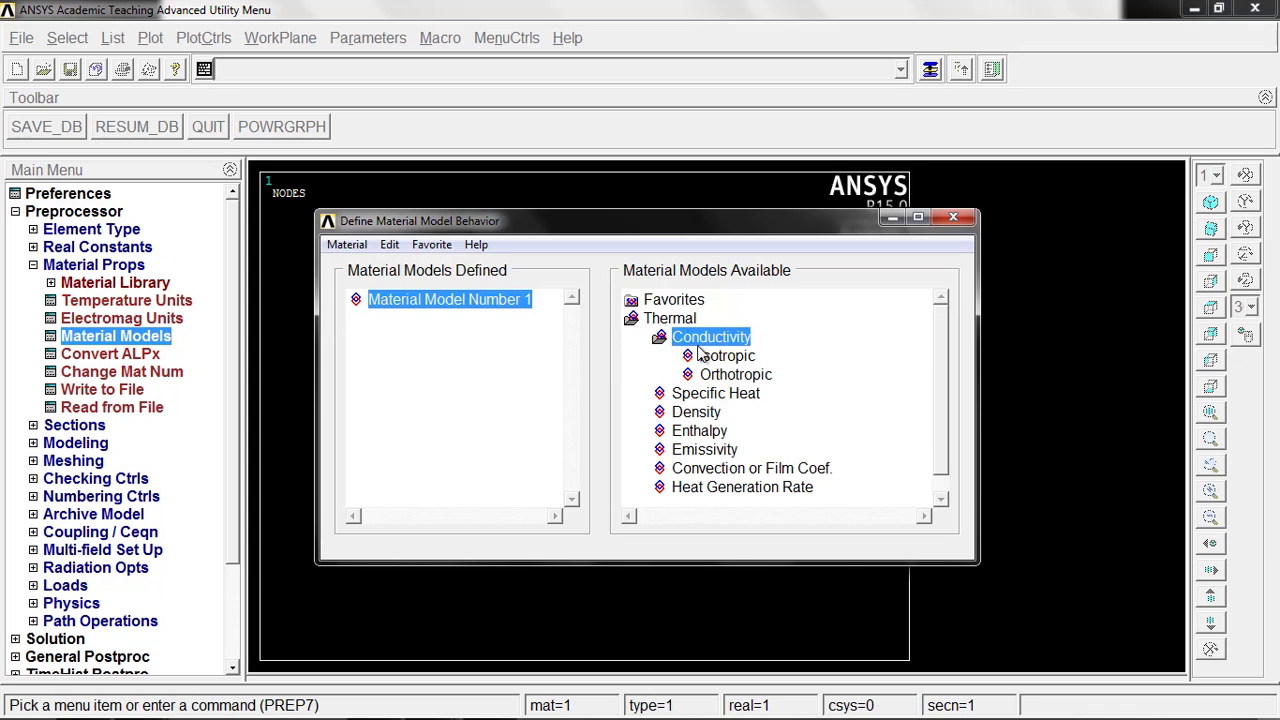
{"action": "double_click", "coordinate": [718, 356]}
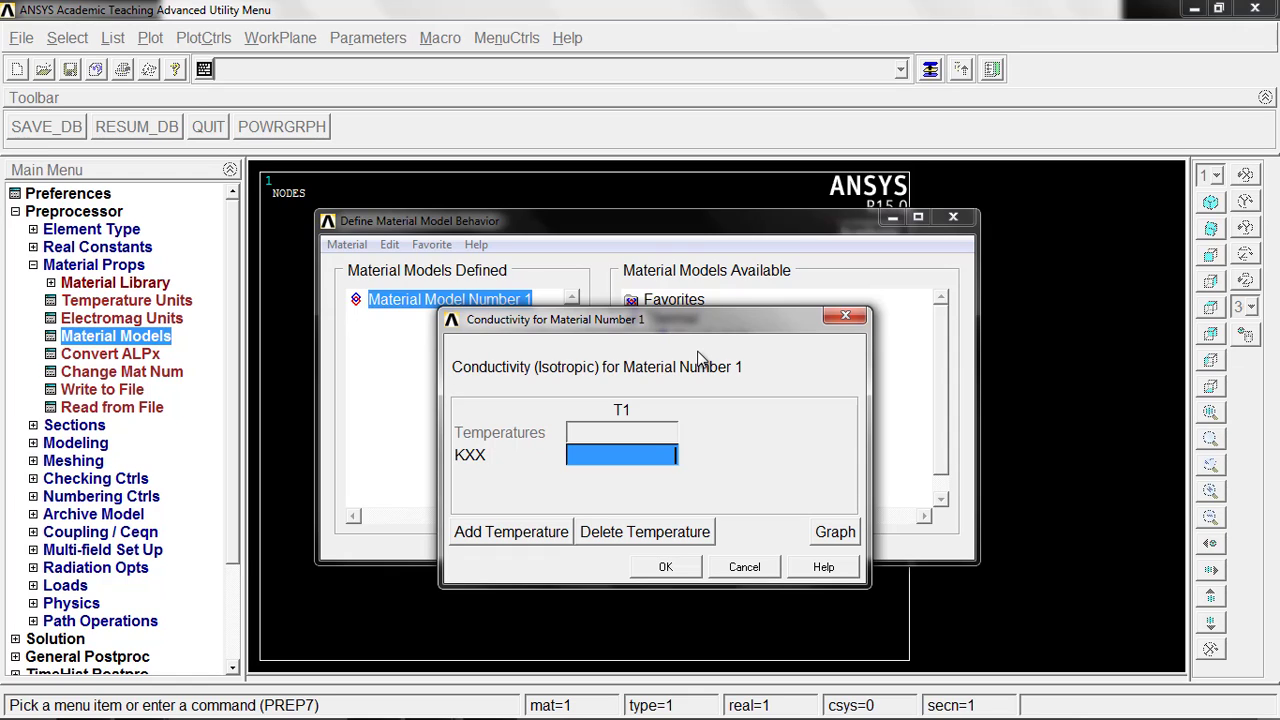
{"action": "type", "text": "0.08"}
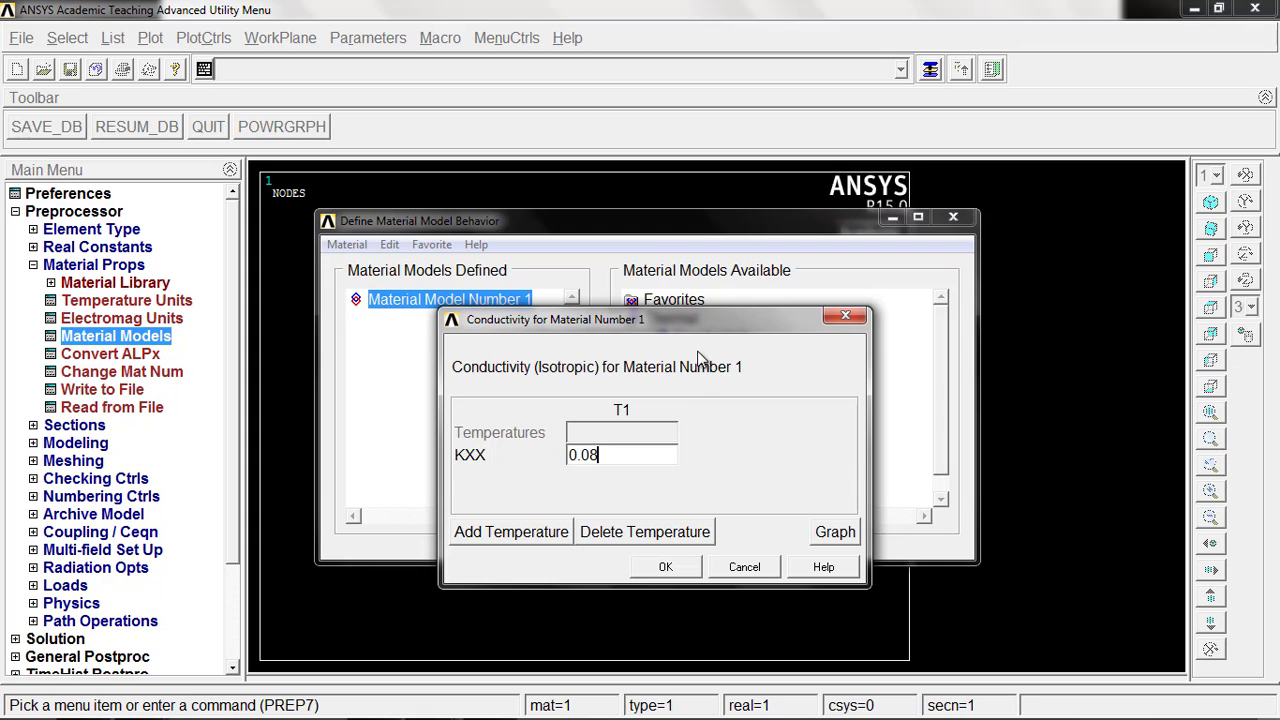
{"action": "key", "text": "alt+Tab"}
{"action": "key", "text": "Tab"}
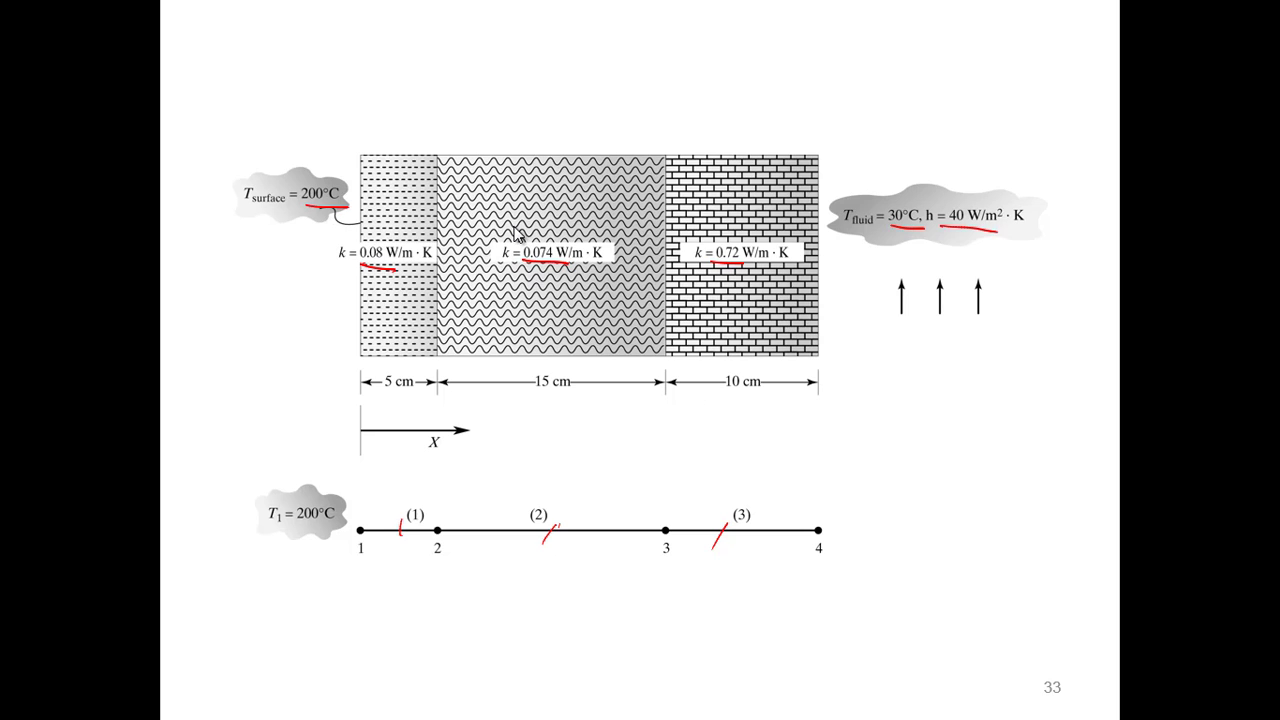
{"action": "key", "text": "alt+Tab"}
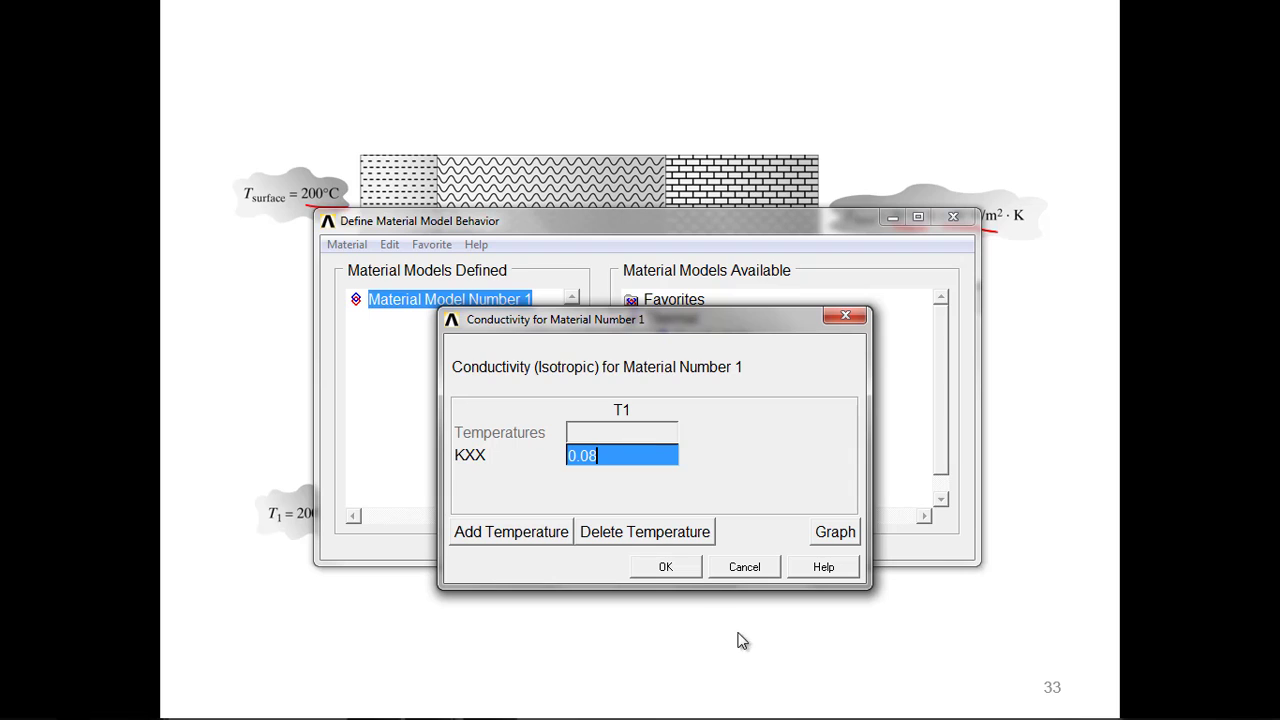
{"action": "left_click", "coordinate": [684, 569]}
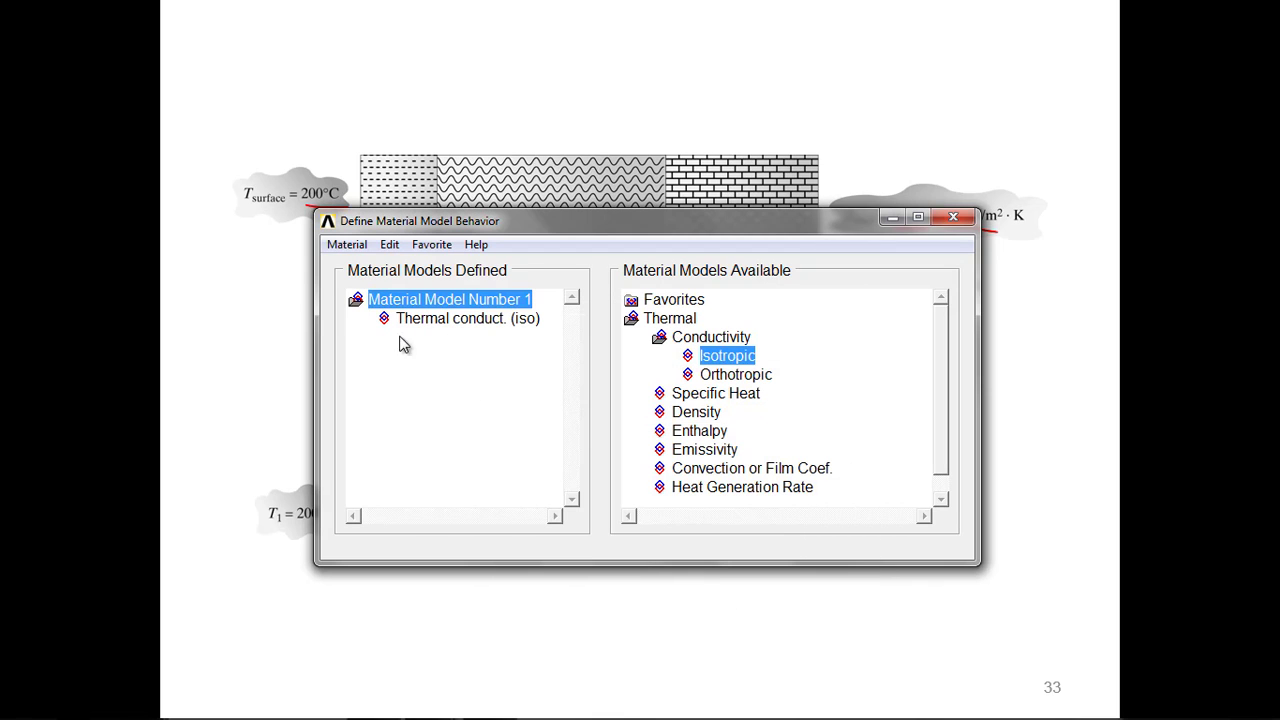
Step: Add a new material model with ID 2
{"action": "left_click", "coordinate": [347, 245]}
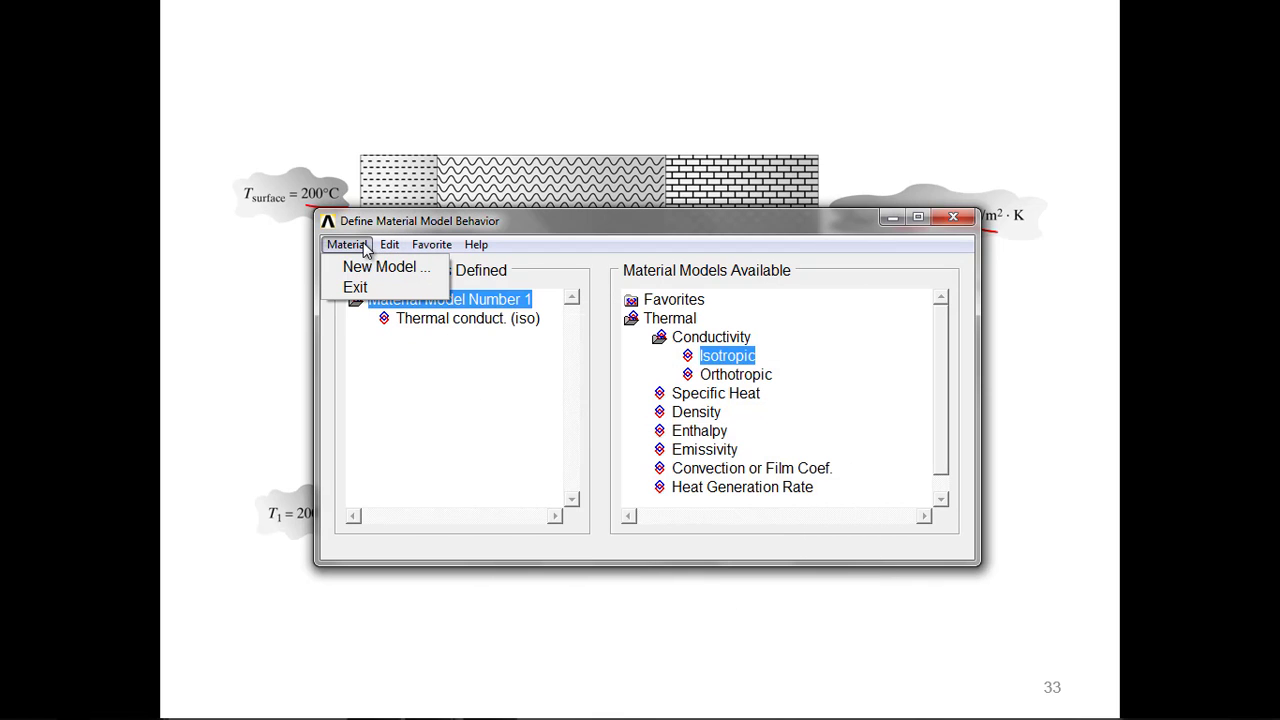
{"action": "left_click", "coordinate": [380, 267]}
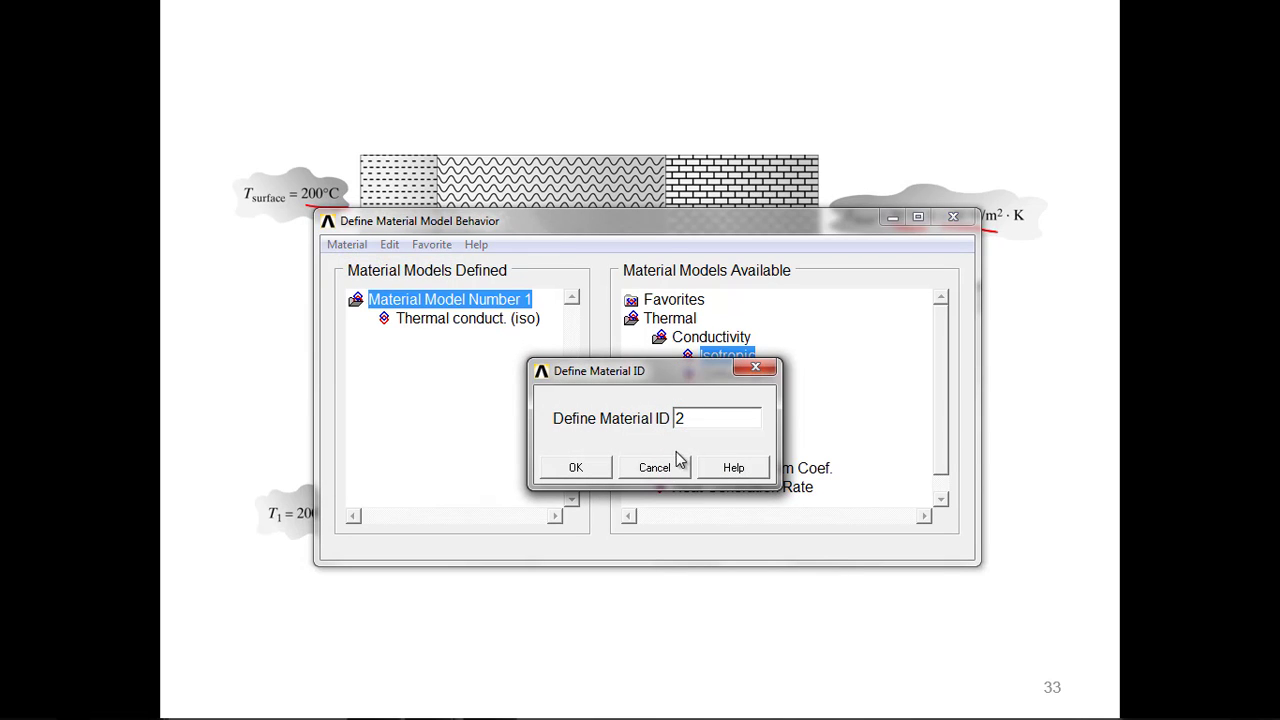
{"action": "left_click", "coordinate": [588, 470]}
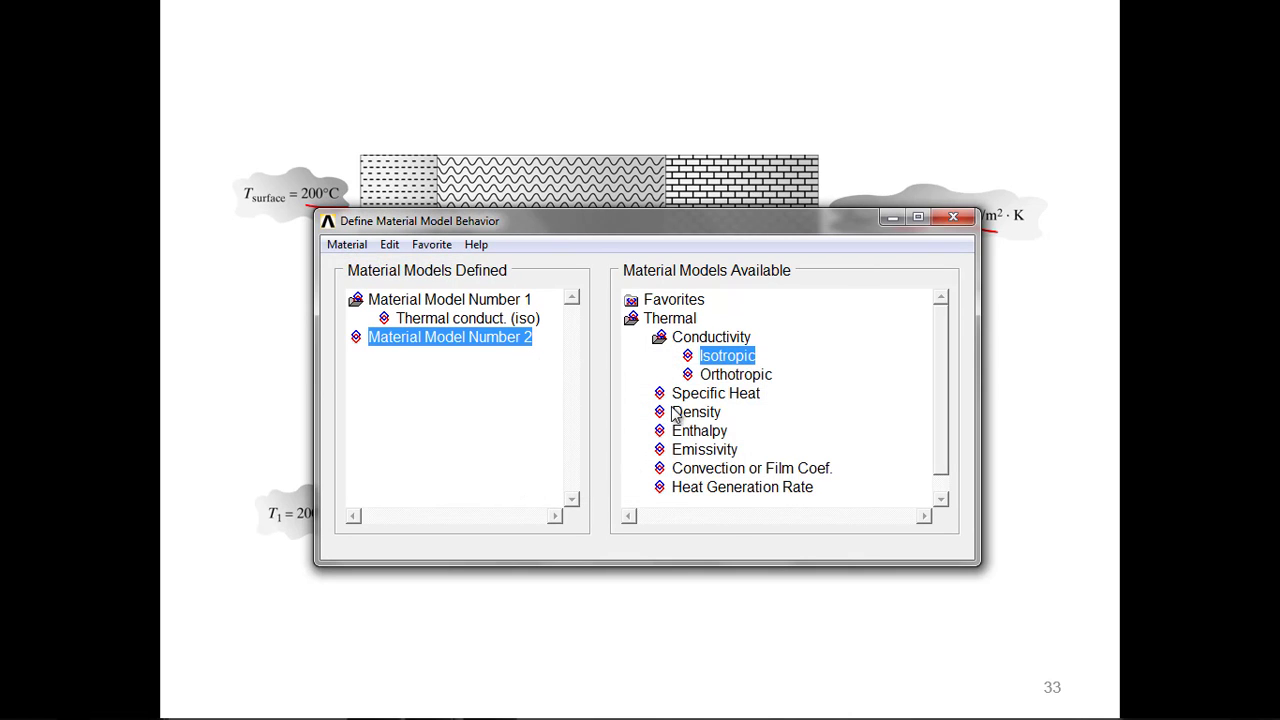
Step: Give material model 2 an isotropic thermal conductivity KXX of 0.074
{"action": "double_click", "coordinate": [713, 359]}
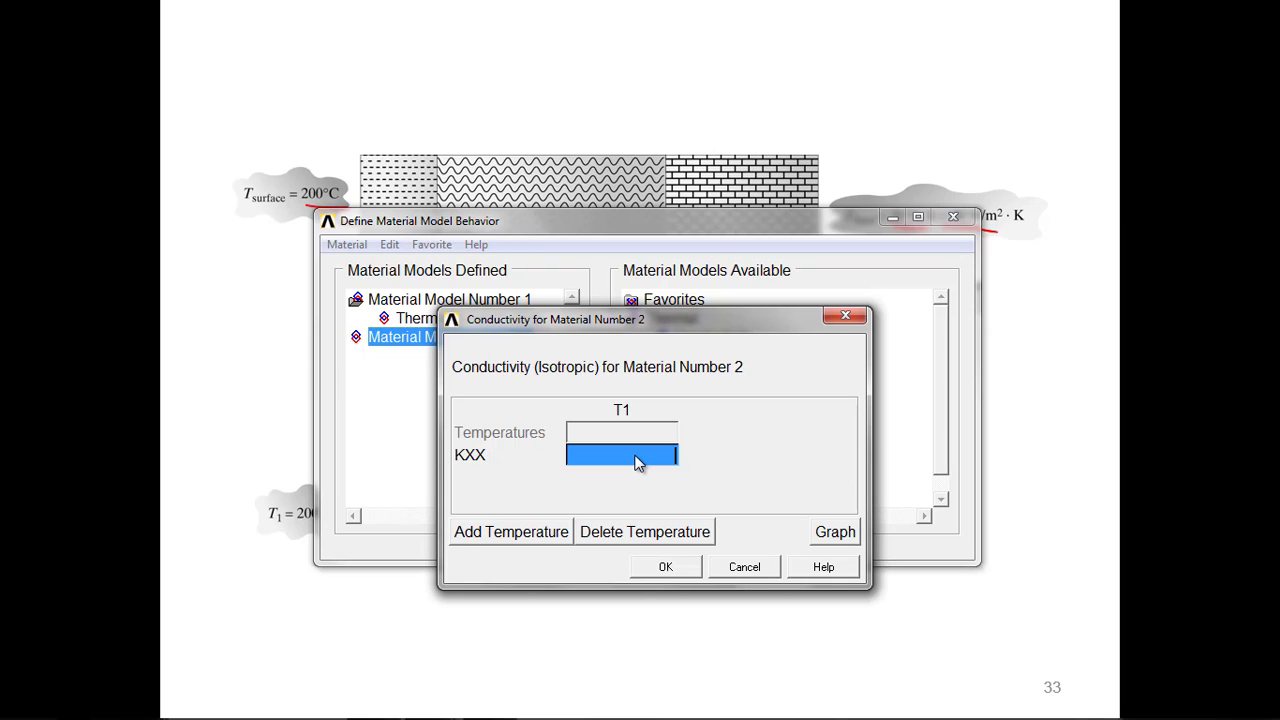
{"action": "type", "text": "0"}
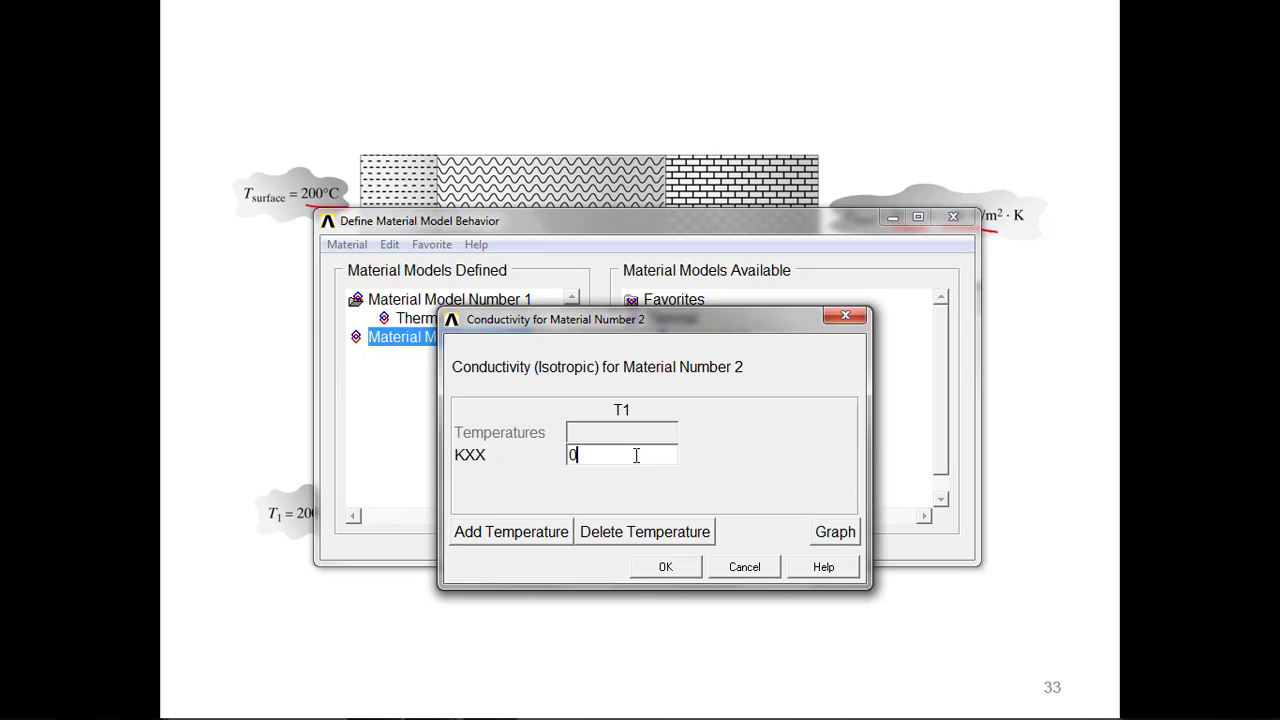
{"action": "type", "text": ".074"}
{"action": "left_click", "coordinate": [687, 566]}
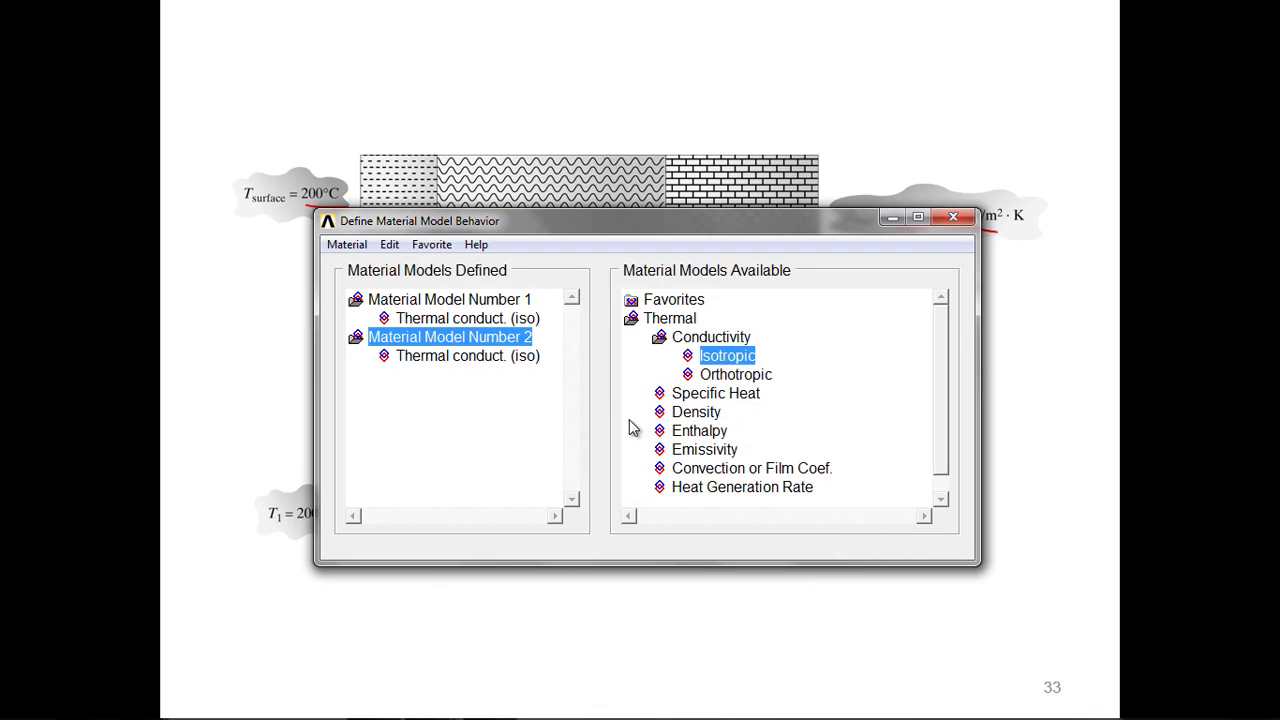
Step: Add a new material model with ID 3 and give it an isotropic thermal conductivity KXX of 0.72
{"action": "left_click", "coordinate": [389, 244]}
{"action": "mouse_move", "coordinate": [347, 244]}
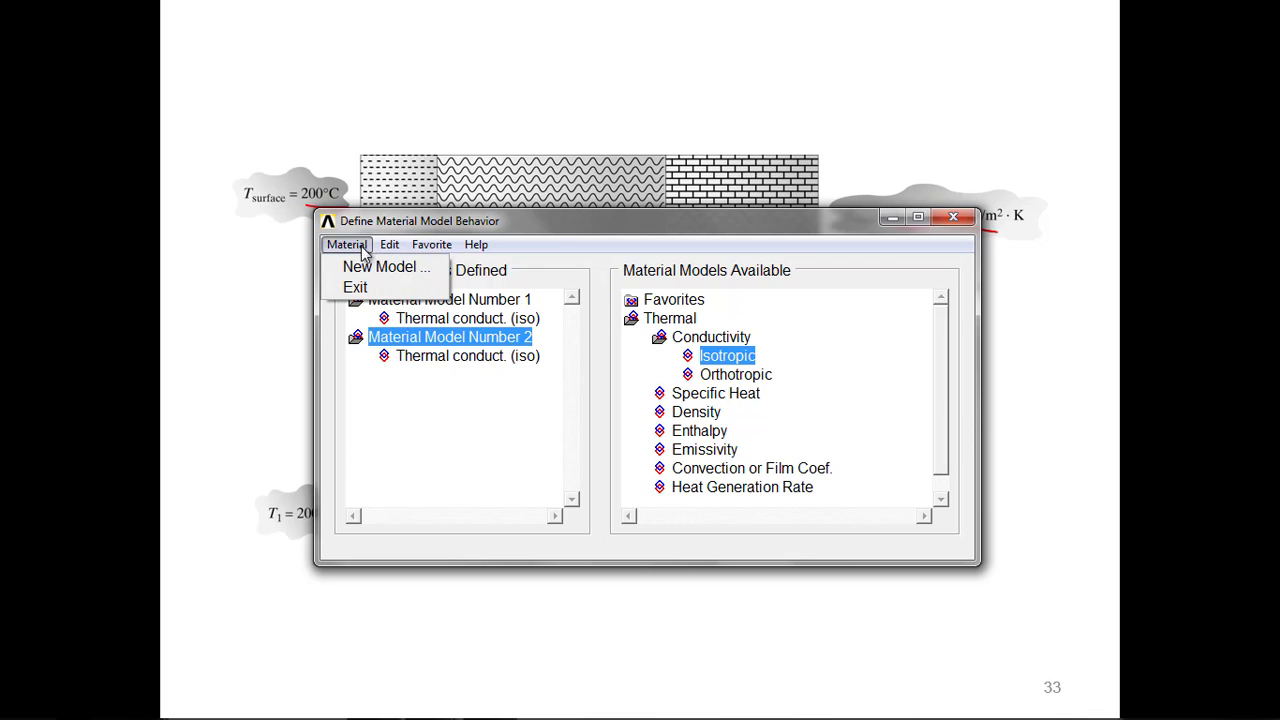
{"action": "left_click", "coordinate": [368, 268]}
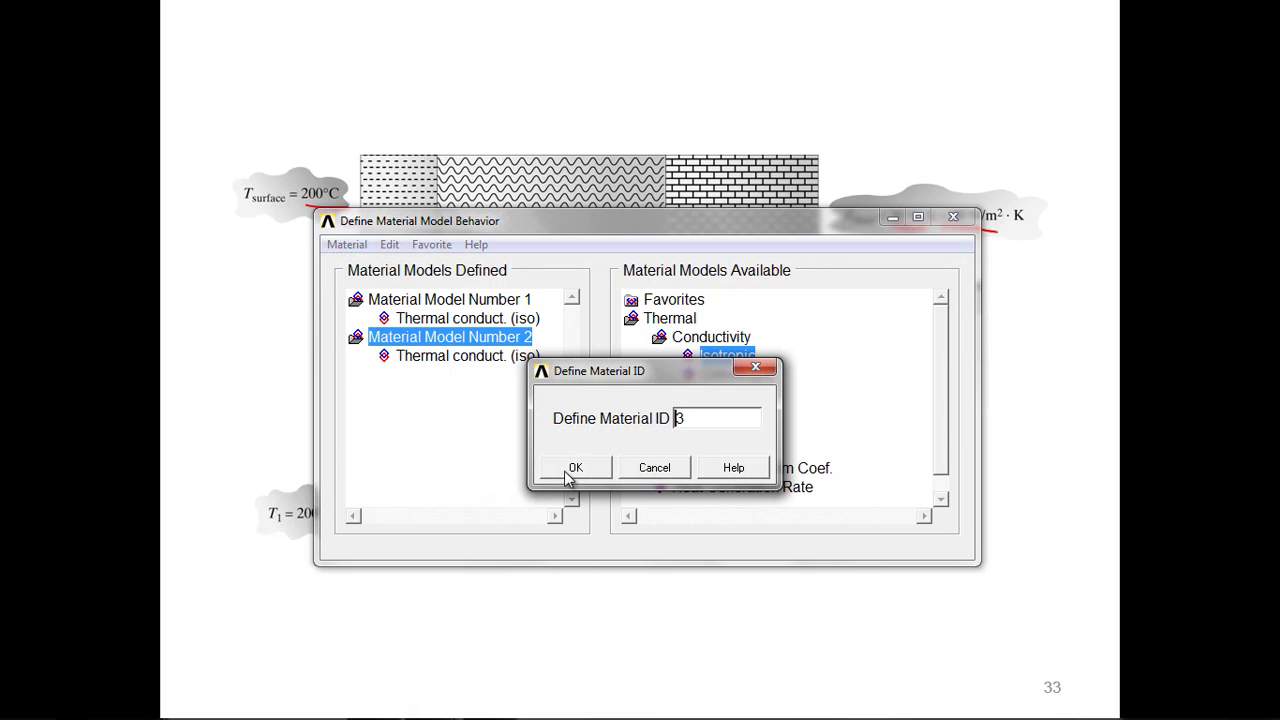
{"action": "left_click", "coordinate": [571, 468]}
{"action": "double_click", "coordinate": [742, 356]}
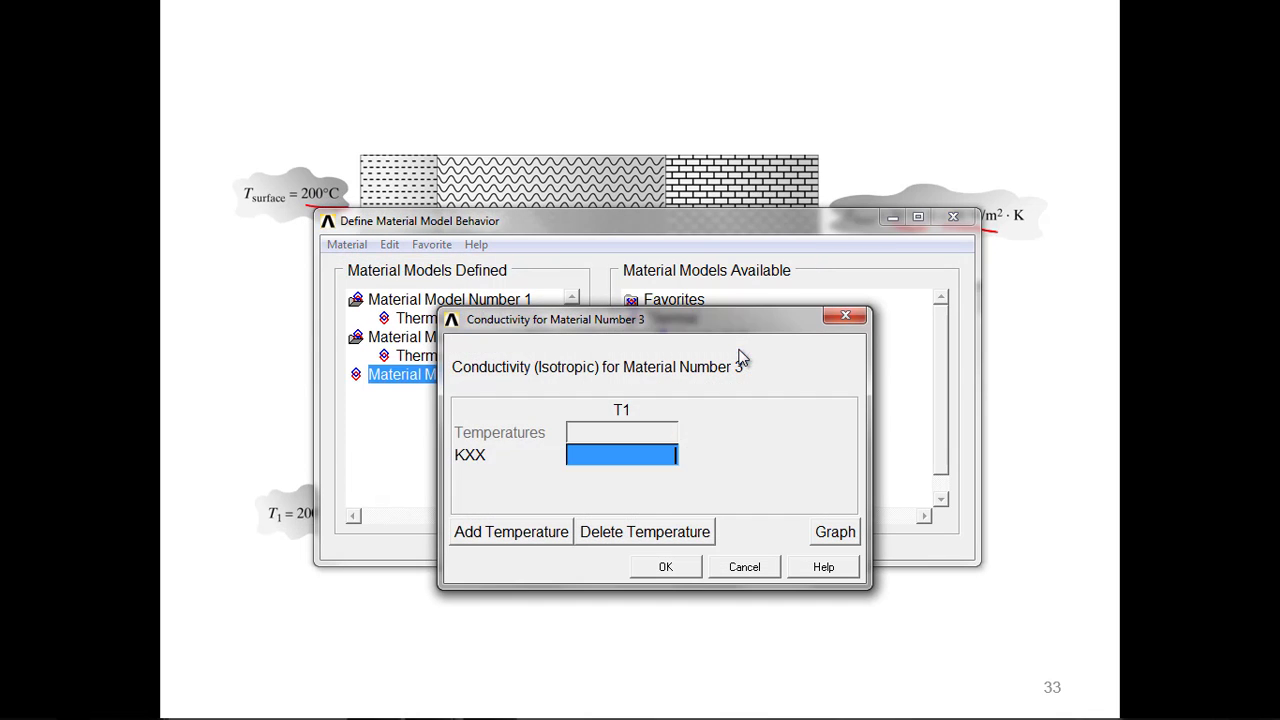
{"action": "type", "text": "0"}
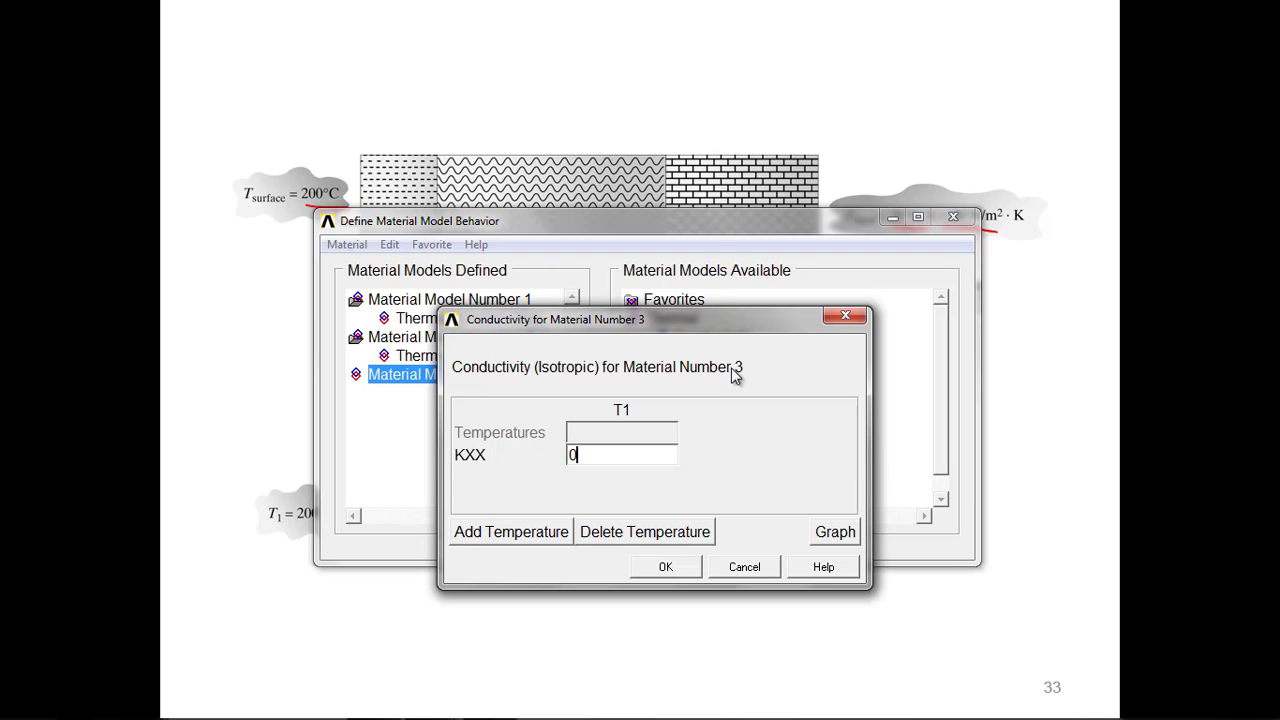
{"action": "type", "text": ".72"}
{"action": "left_click", "coordinate": [668, 567]}
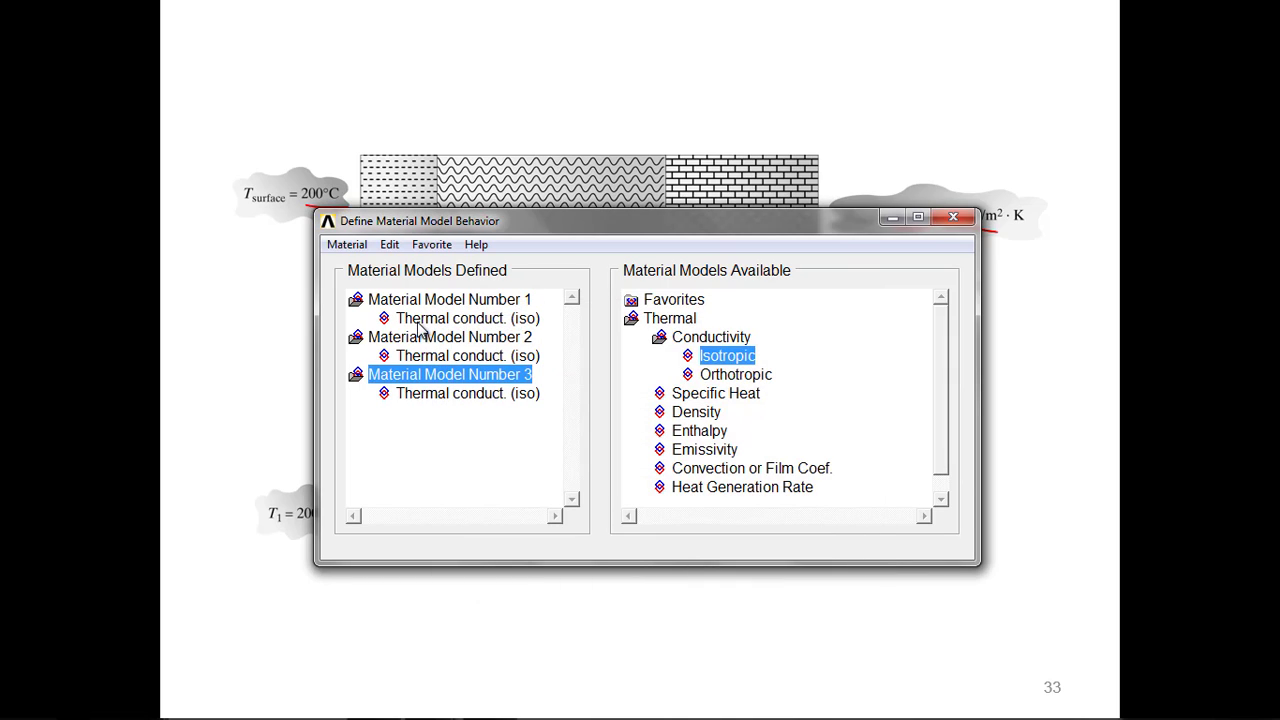
Step: Add a new material model with ID 4 and give it a convection or film coefficient HF of 40
{"action": "left_click", "coordinate": [347, 245]}
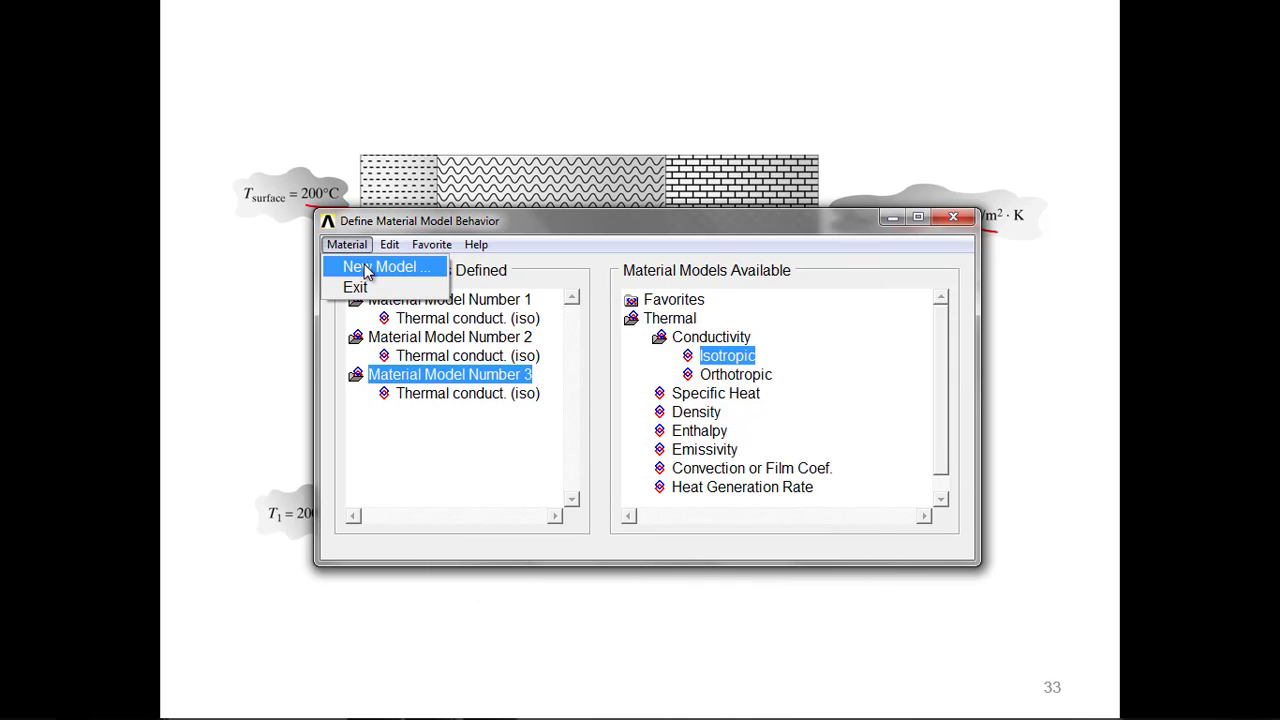
{"action": "left_click", "coordinate": [366, 270]}
{"action": "left_click", "coordinate": [580, 467]}
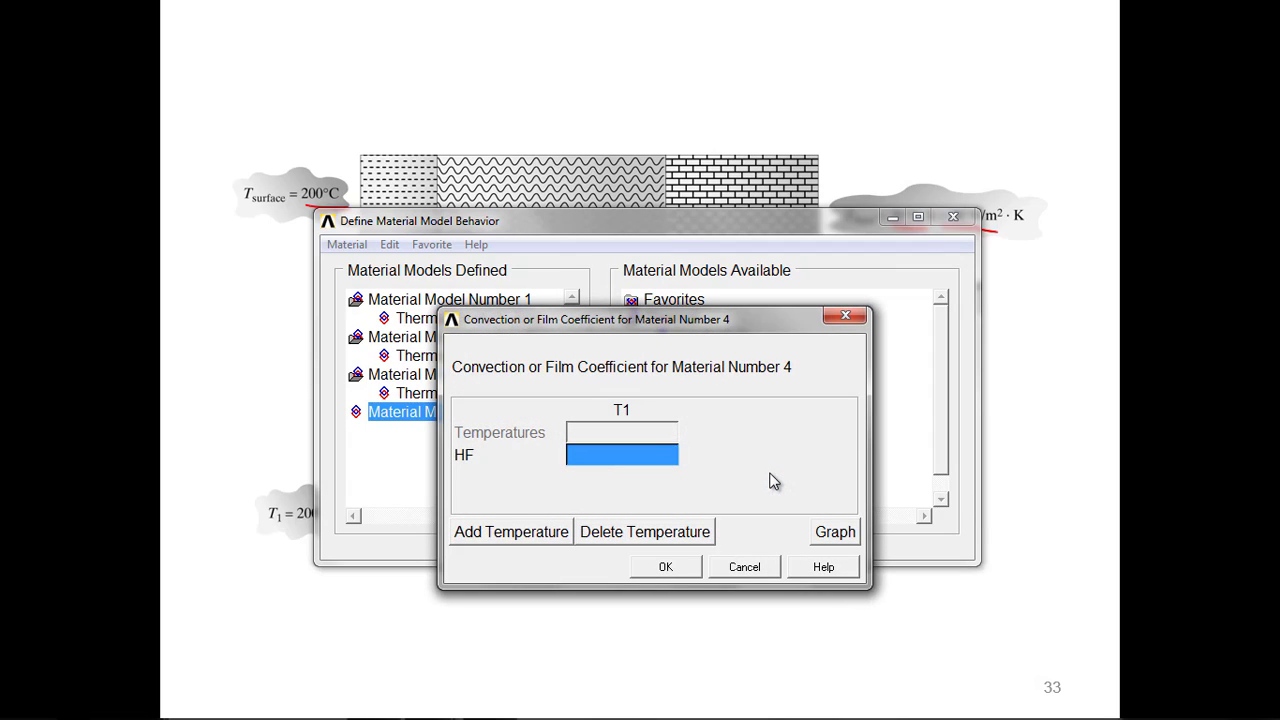
{"action": "type", "text": "40"}
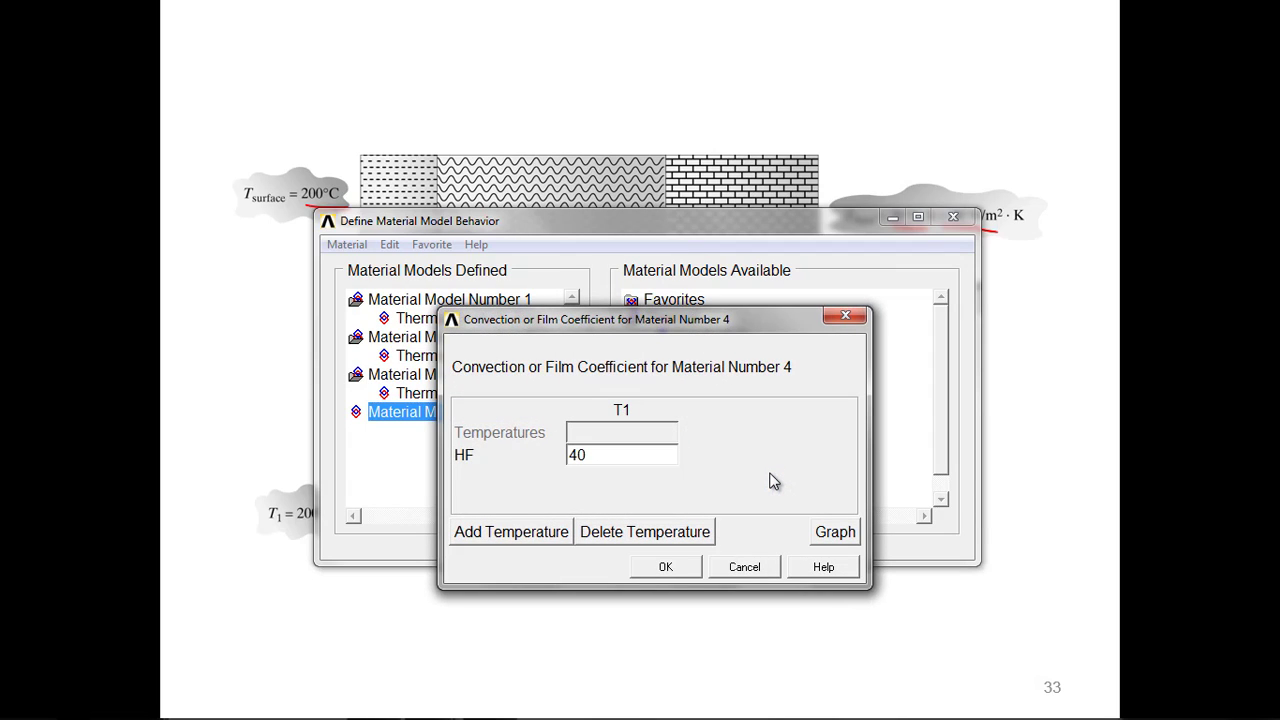
{"action": "left_click", "coordinate": [665, 566]}
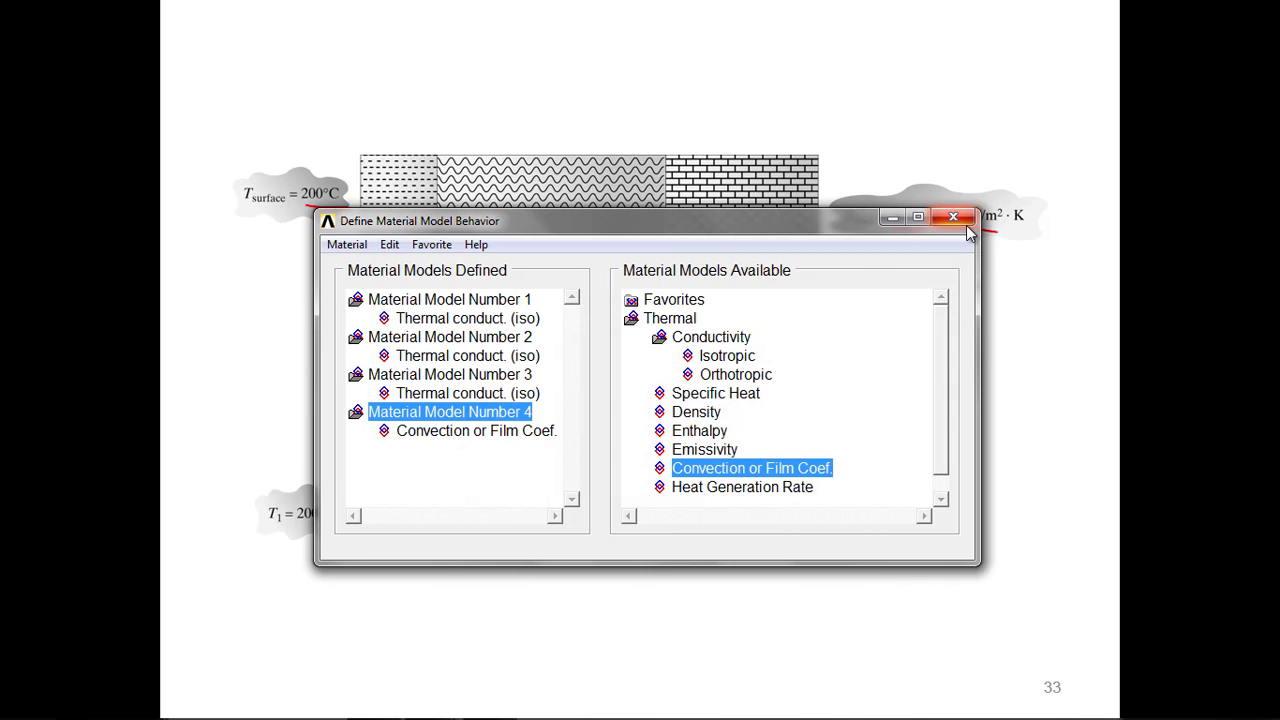
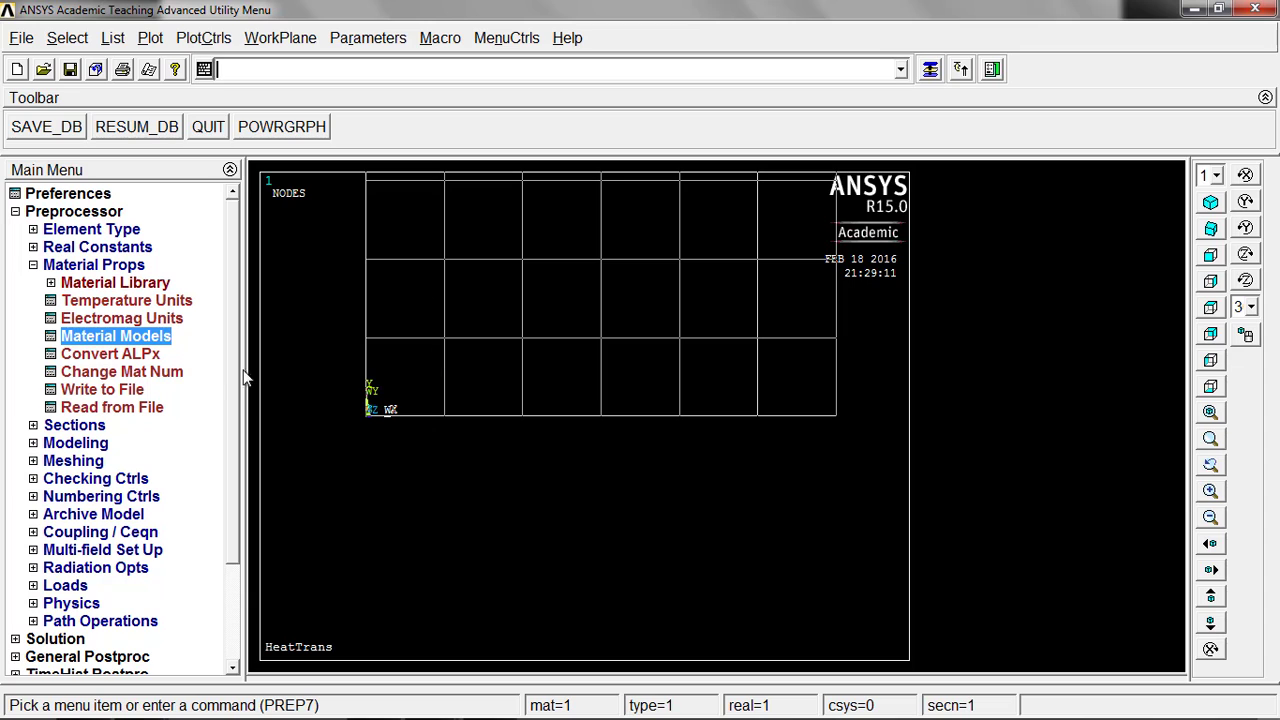
Step: Create five nodes on the working plane along the X axis at X = 0, 0.05, 0.2, 0.3 and a coincident one at 0.3
{"action": "left_click", "coordinate": [92, 443]}
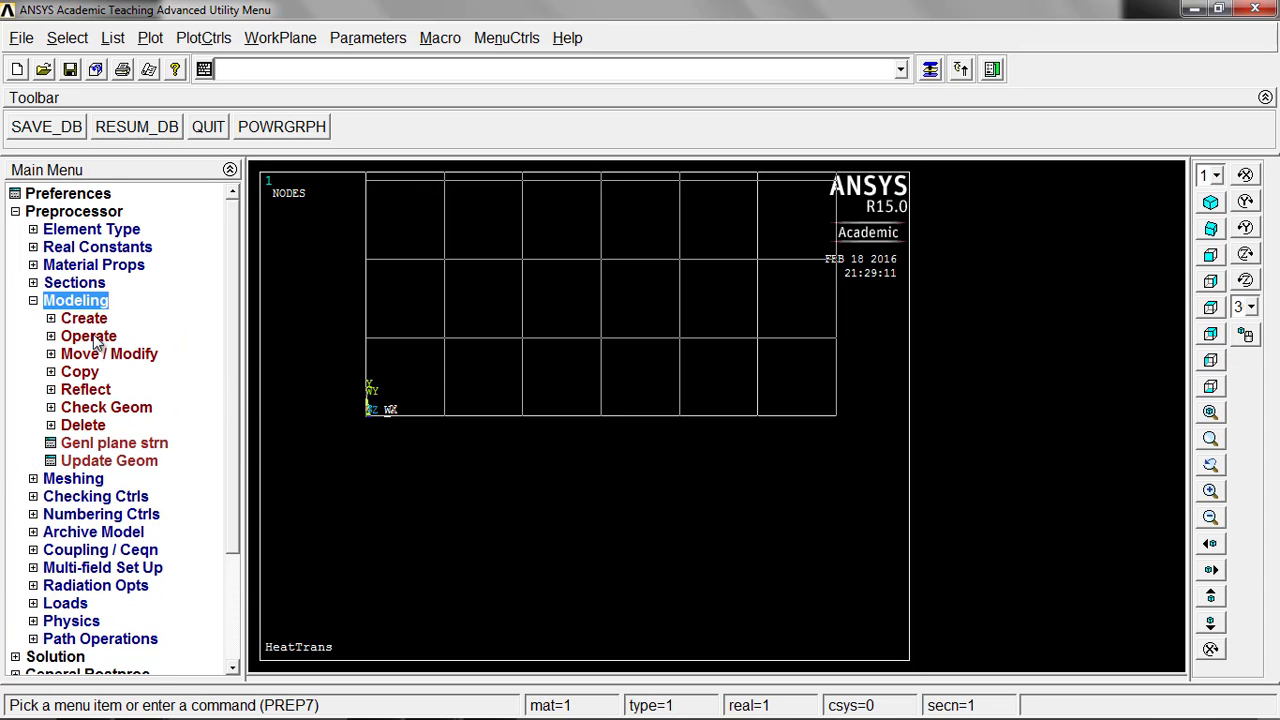
{"action": "left_click", "coordinate": [95, 320]}
{"action": "left_click", "coordinate": [102, 407]}
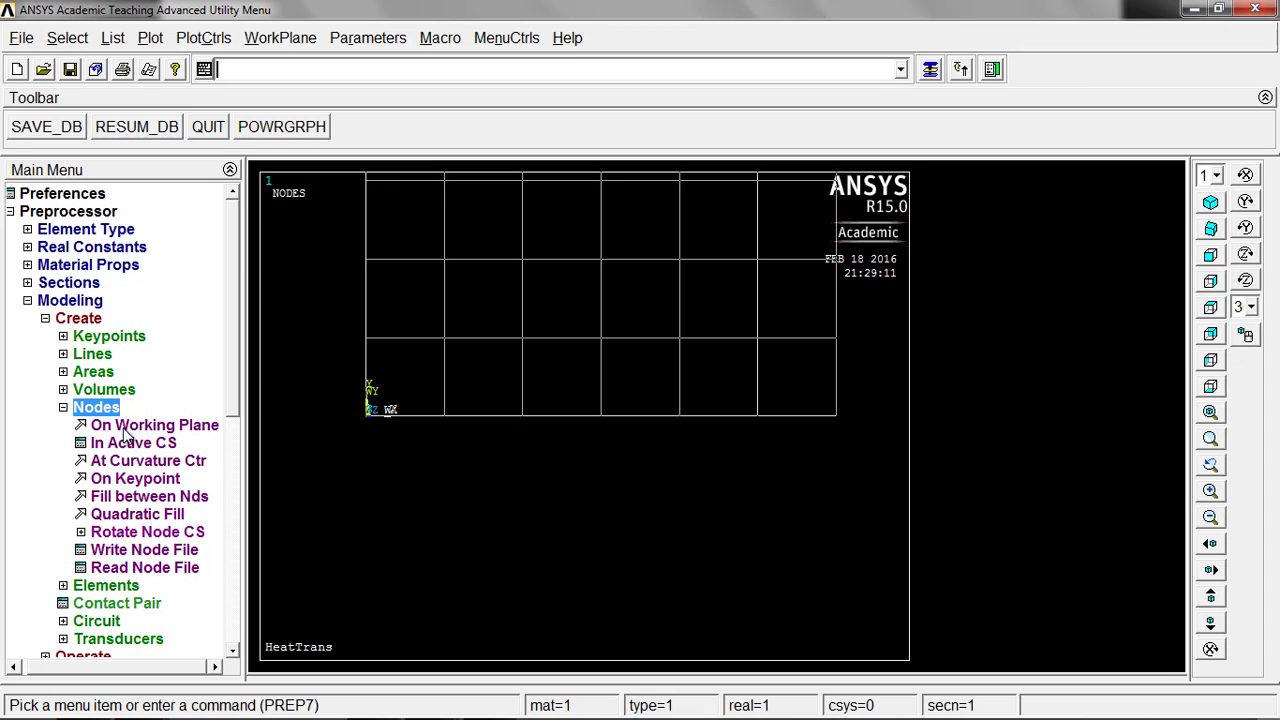
{"action": "left_click", "coordinate": [123, 429]}
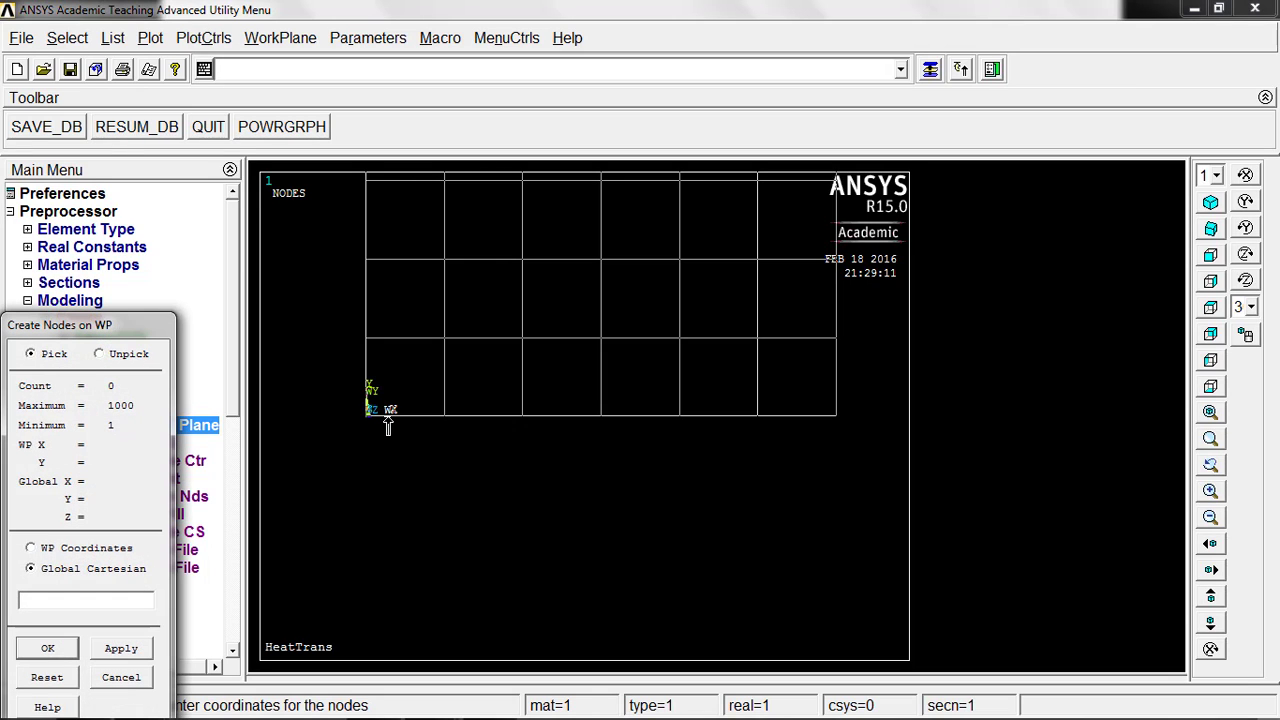
{"action": "left_click", "coordinate": [446, 421]}
{"action": "left_click", "coordinate": [681, 419]}
{"action": "left_click", "coordinate": [836, 417]}
{"action": "left_click", "coordinate": [44, 650]}
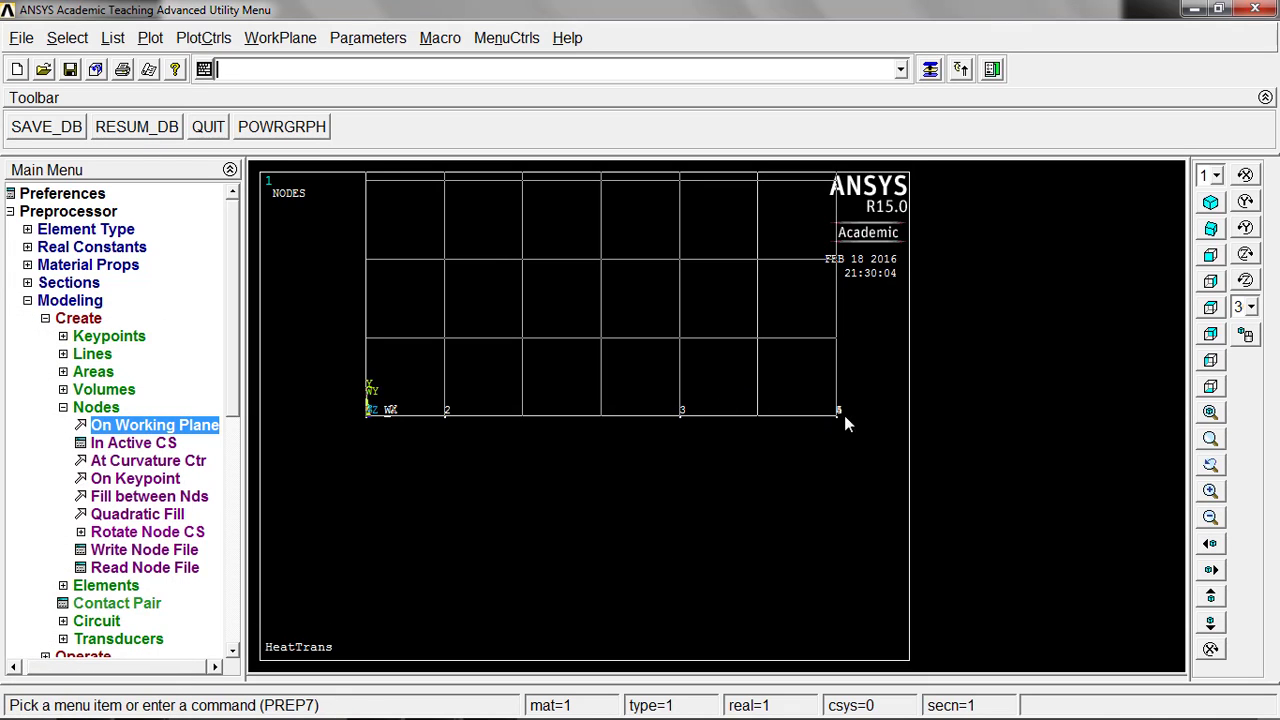
Step: List all nodes sorted by node number and check their X coordinates
{"action": "left_click", "coordinate": [106, 43]}
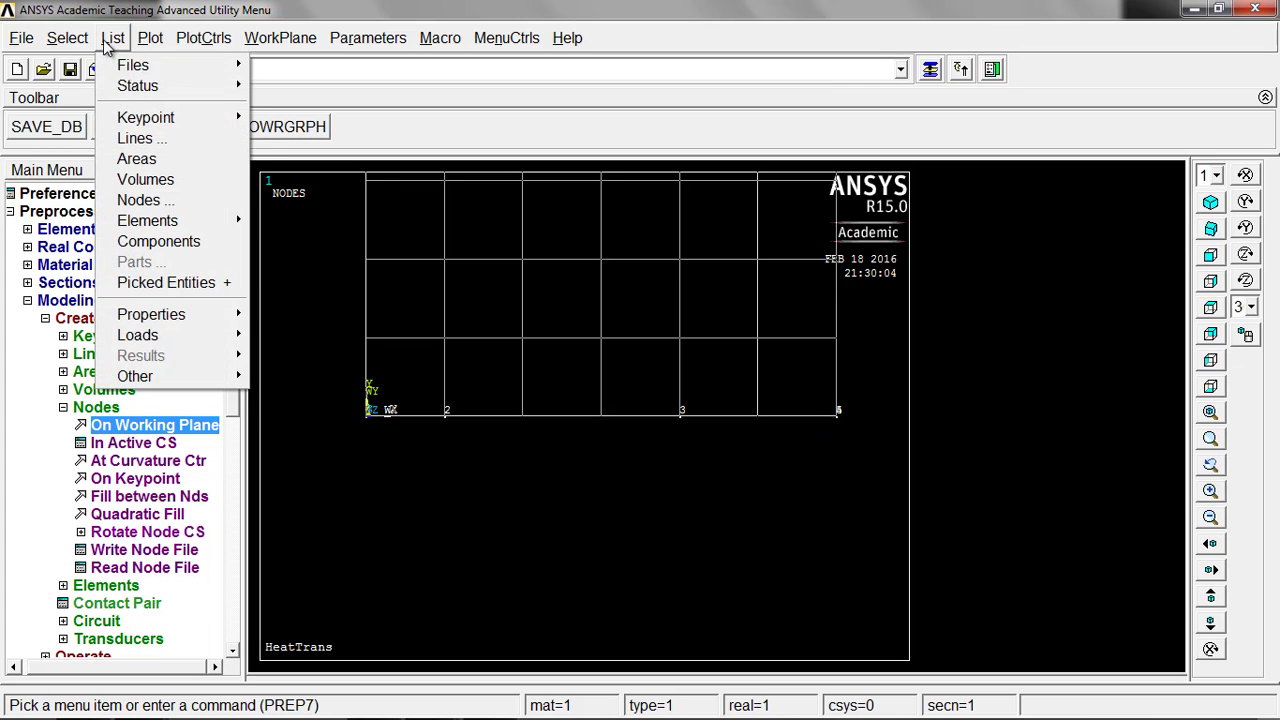
{"action": "left_click", "coordinate": [155, 201]}
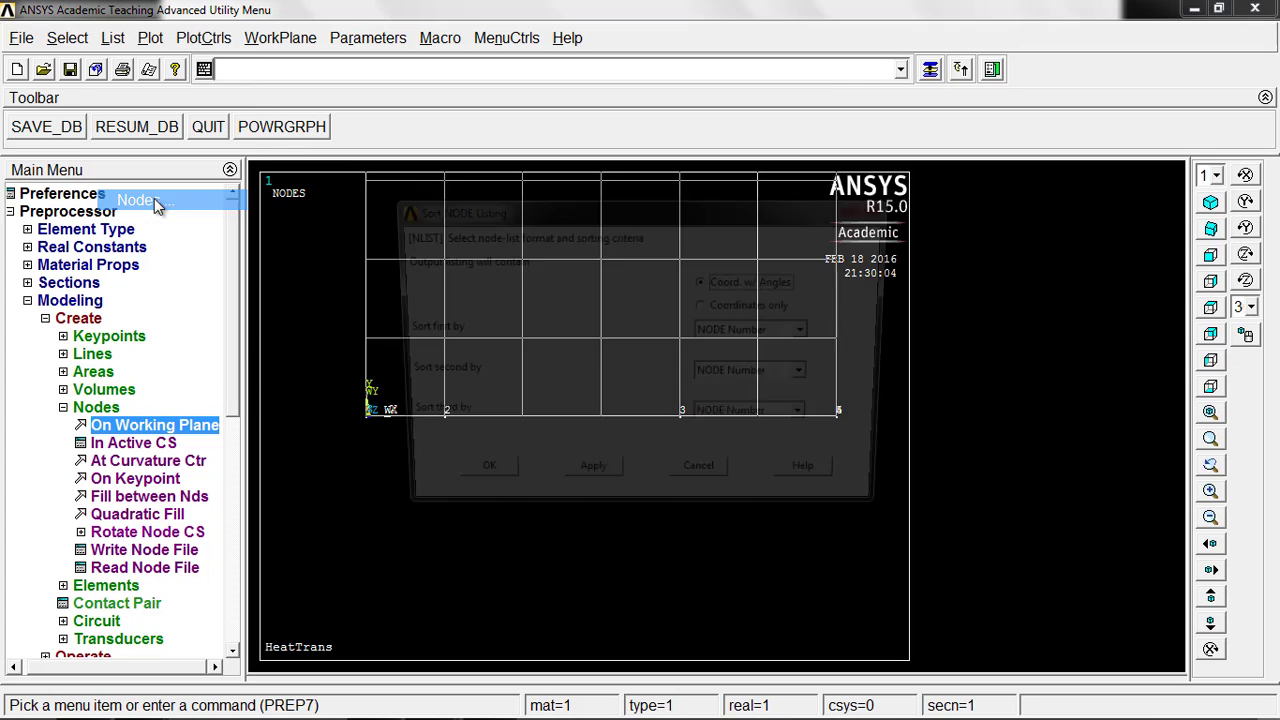
{"action": "left_click", "coordinate": [485, 486]}
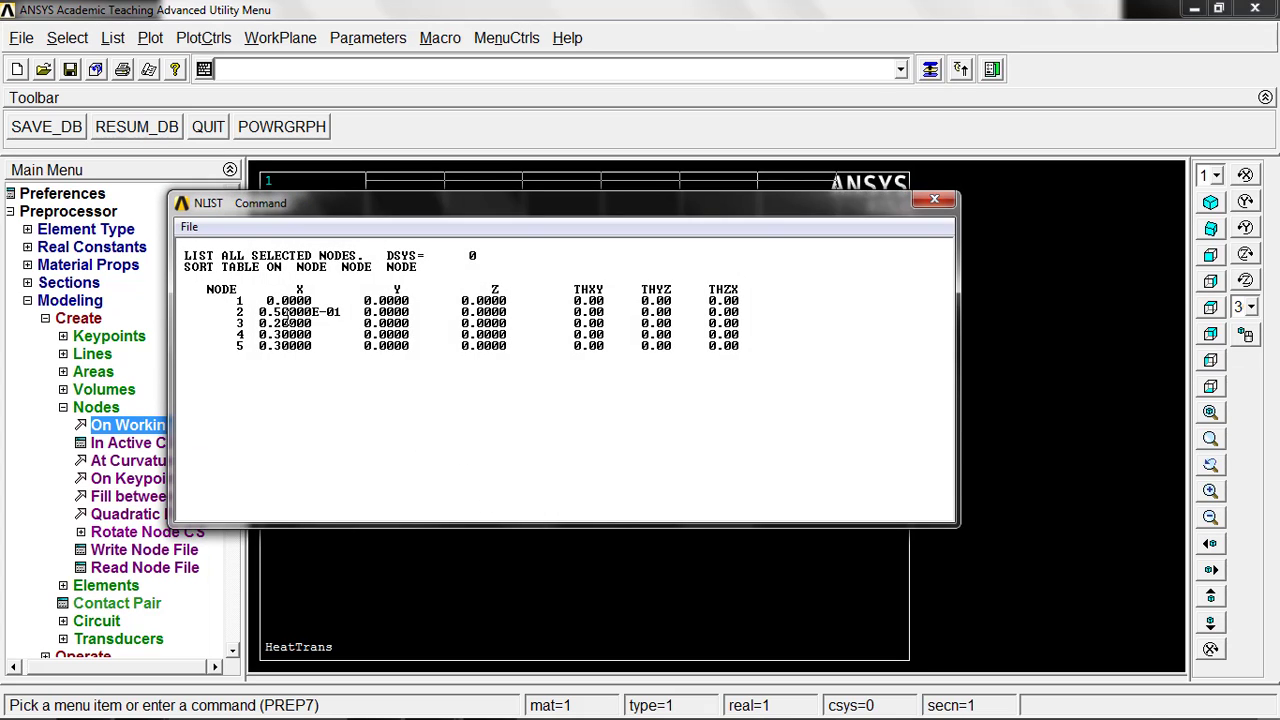
{"action": "left_click_drag", "start_coordinate": [268, 300], "coordinate": [359, 309]}
{"action": "left_click", "coordinate": [321, 315]}
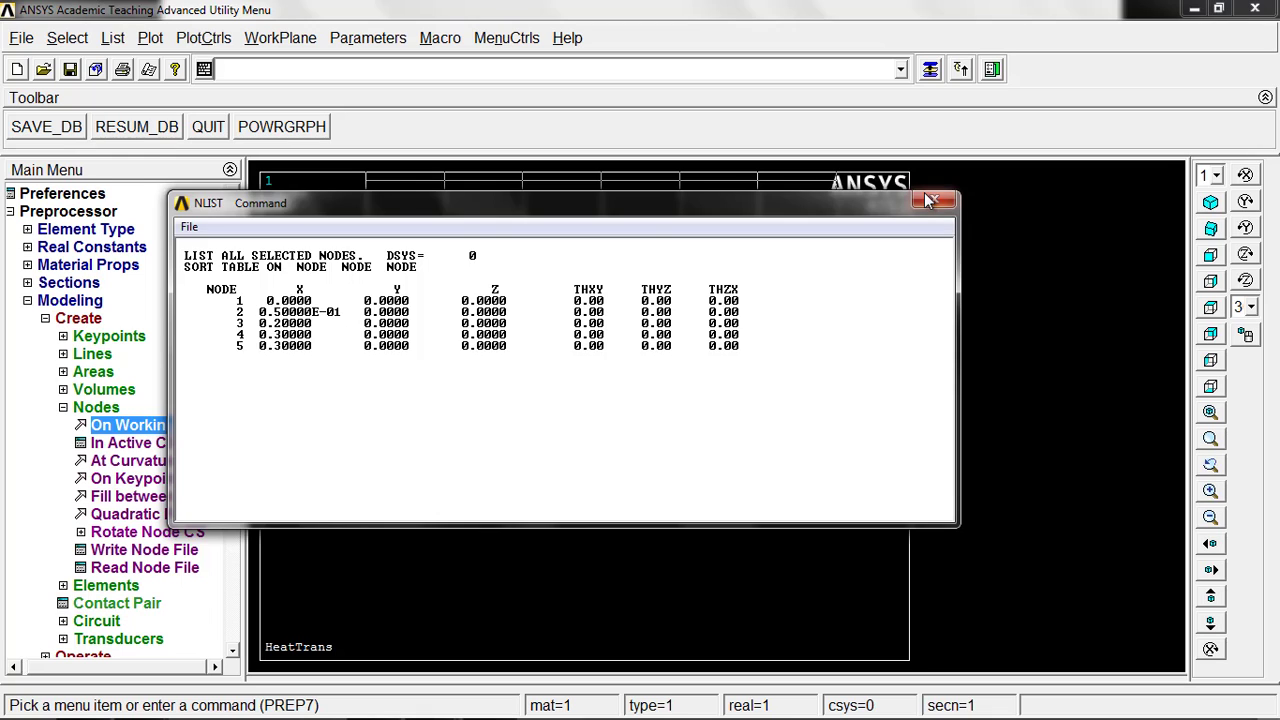
{"action": "left_click", "coordinate": [938, 201]}
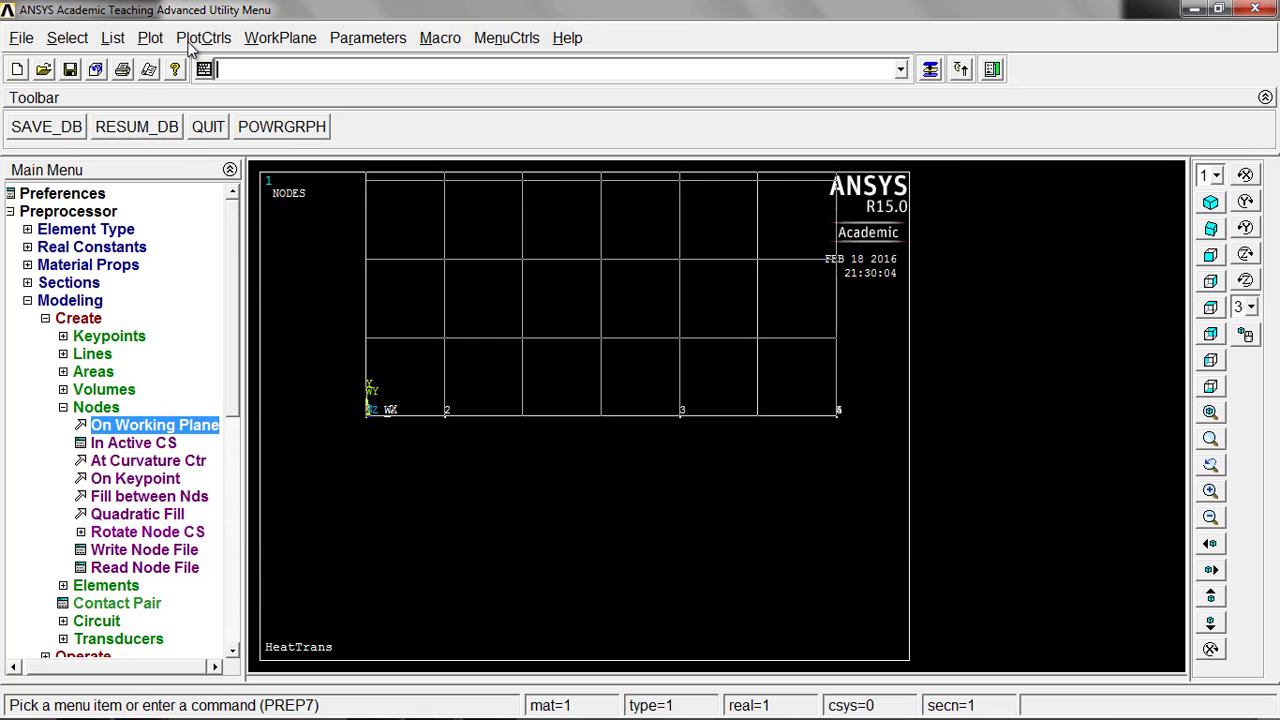
Step: Turn on node numbers in the plot with no element attribute numbering, and hide the working plane grid
{"action": "left_click", "coordinate": [205, 38]}
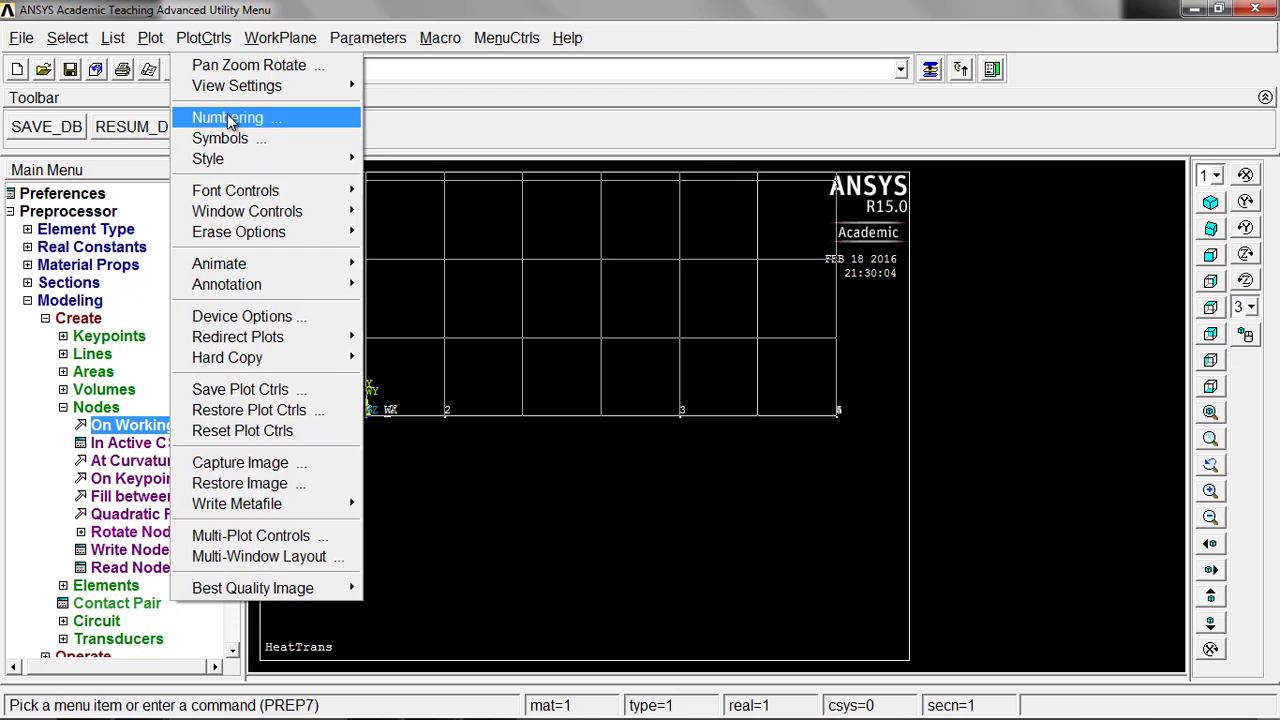
{"action": "left_click", "coordinate": [170, 118]}
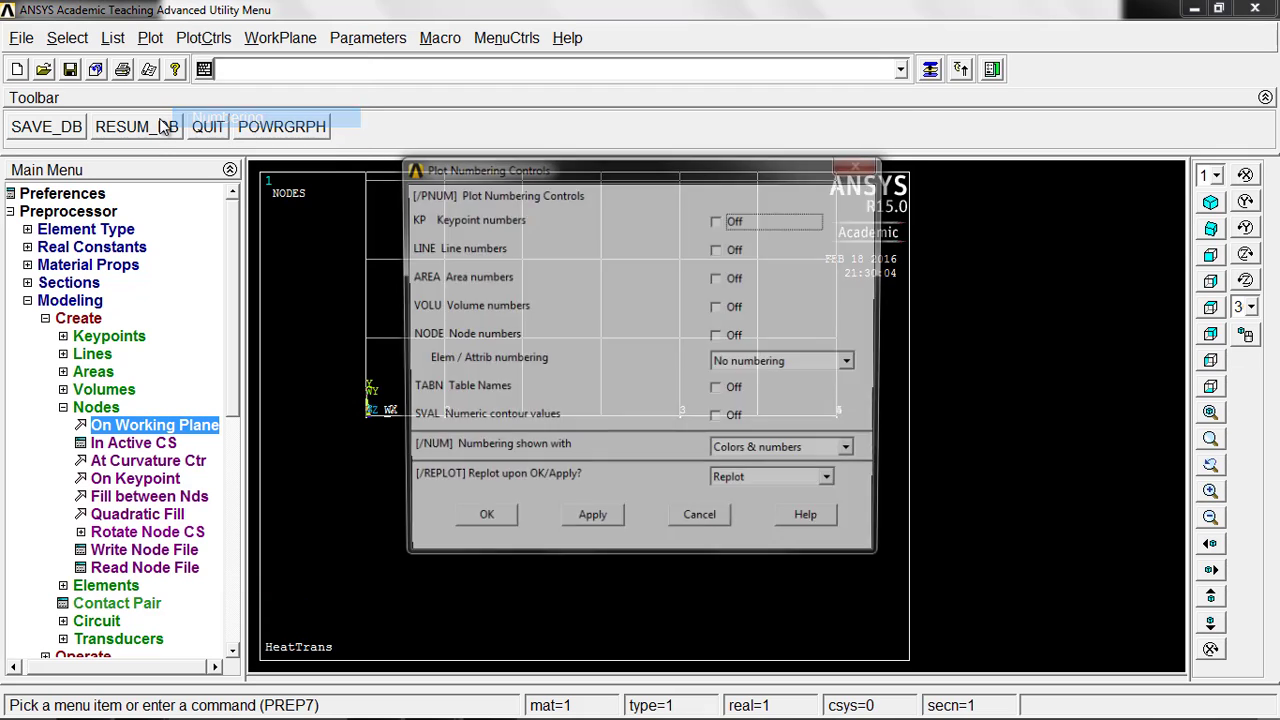
{"action": "left_click", "coordinate": [718, 336]}
{"action": "left_click", "coordinate": [740, 364]}
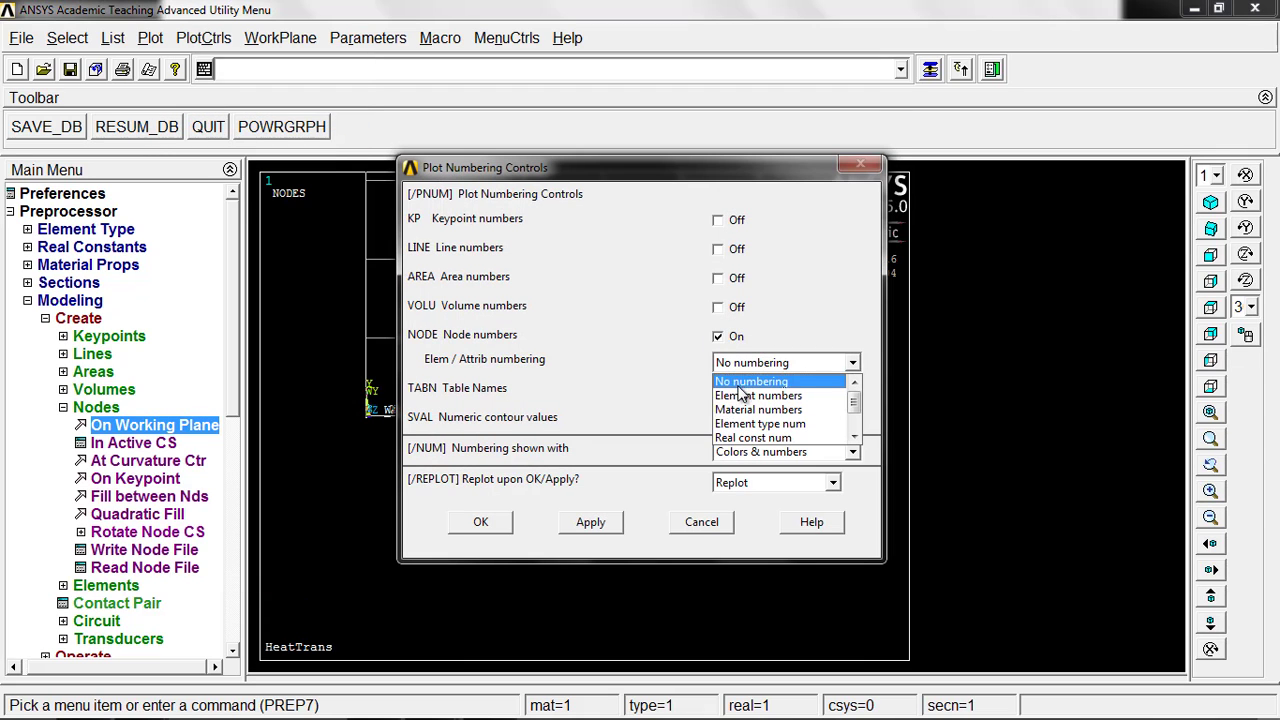
{"action": "left_click", "coordinate": [745, 377]}
{"action": "left_click", "coordinate": [480, 524]}
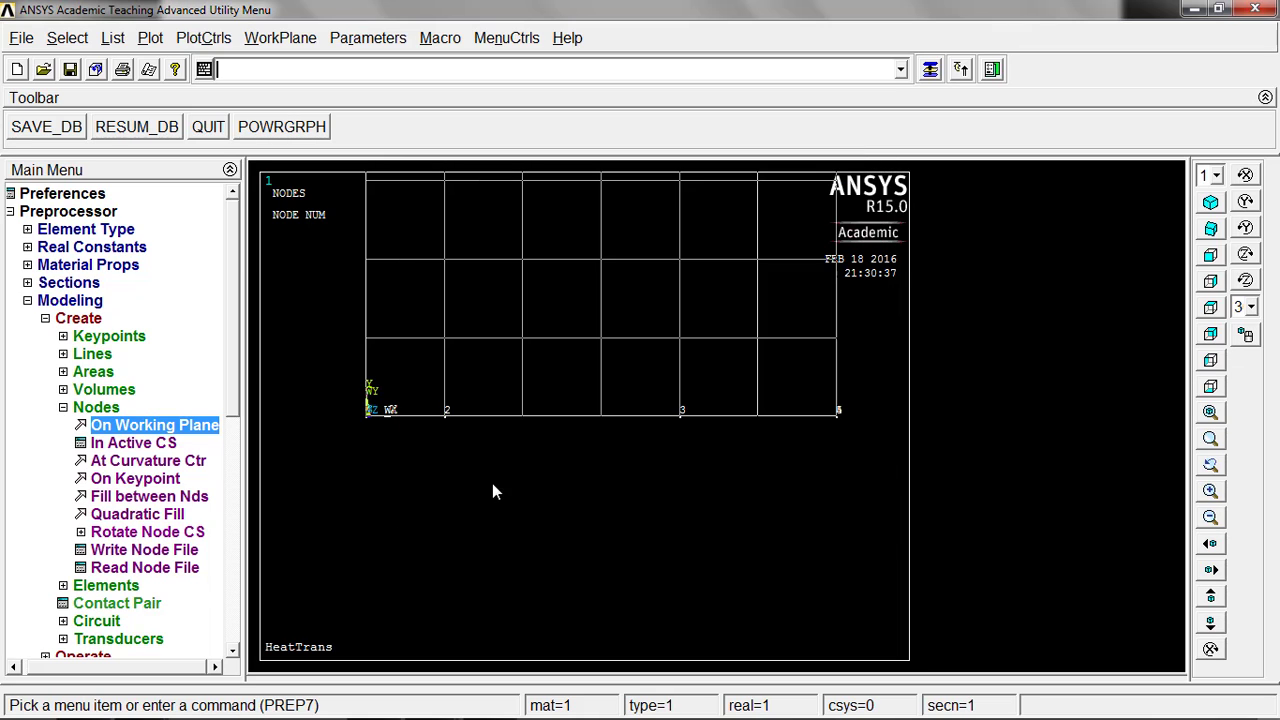
{"action": "left_click", "coordinate": [268, 40]}
{"action": "left_click", "coordinate": [295, 66]}
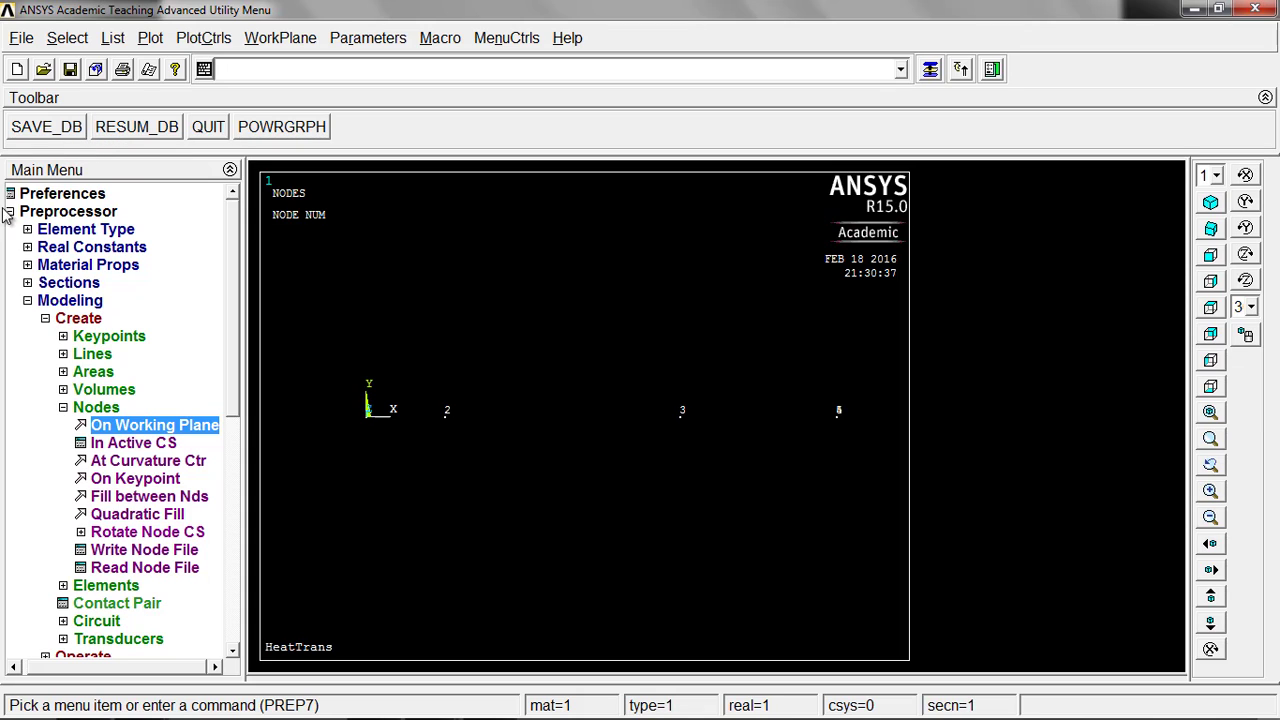
Step: Create an auto-numbered element through nodes 1 and 2 for the first wall layer
{"action": "left_click", "coordinate": [96, 587]}
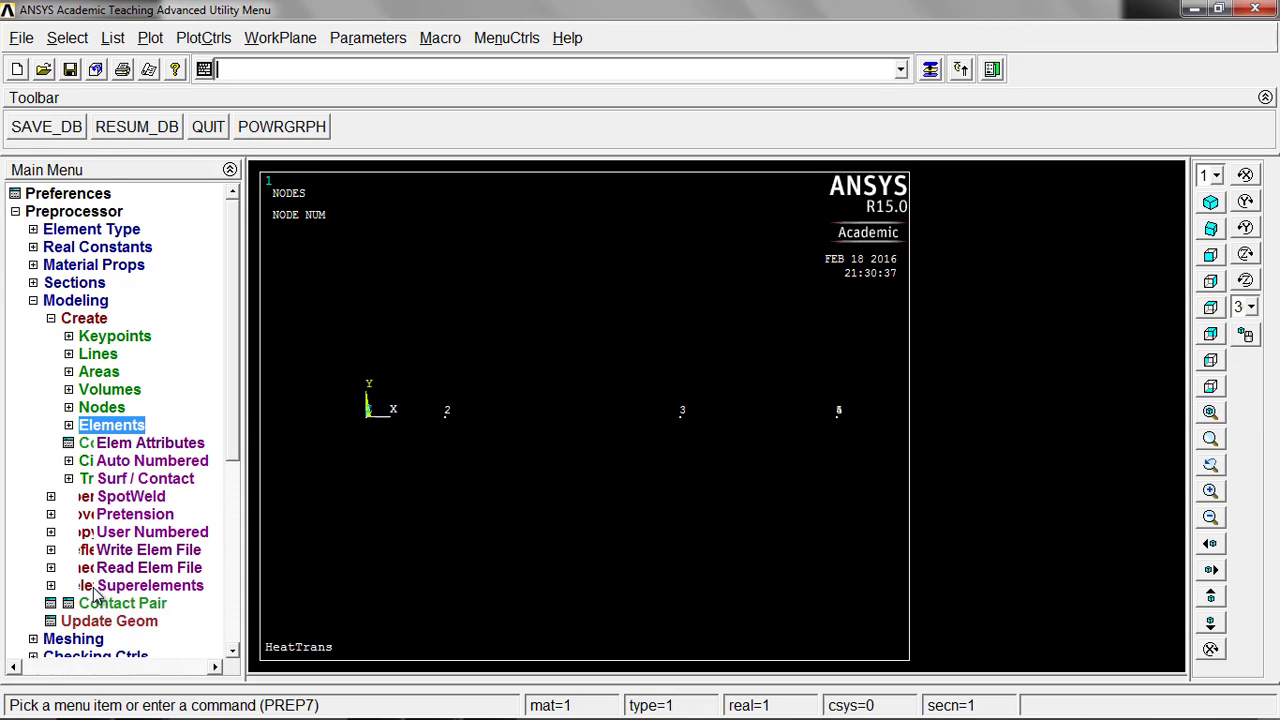
{"action": "left_click", "coordinate": [152, 462]}
{"action": "left_click", "coordinate": [148, 479]}
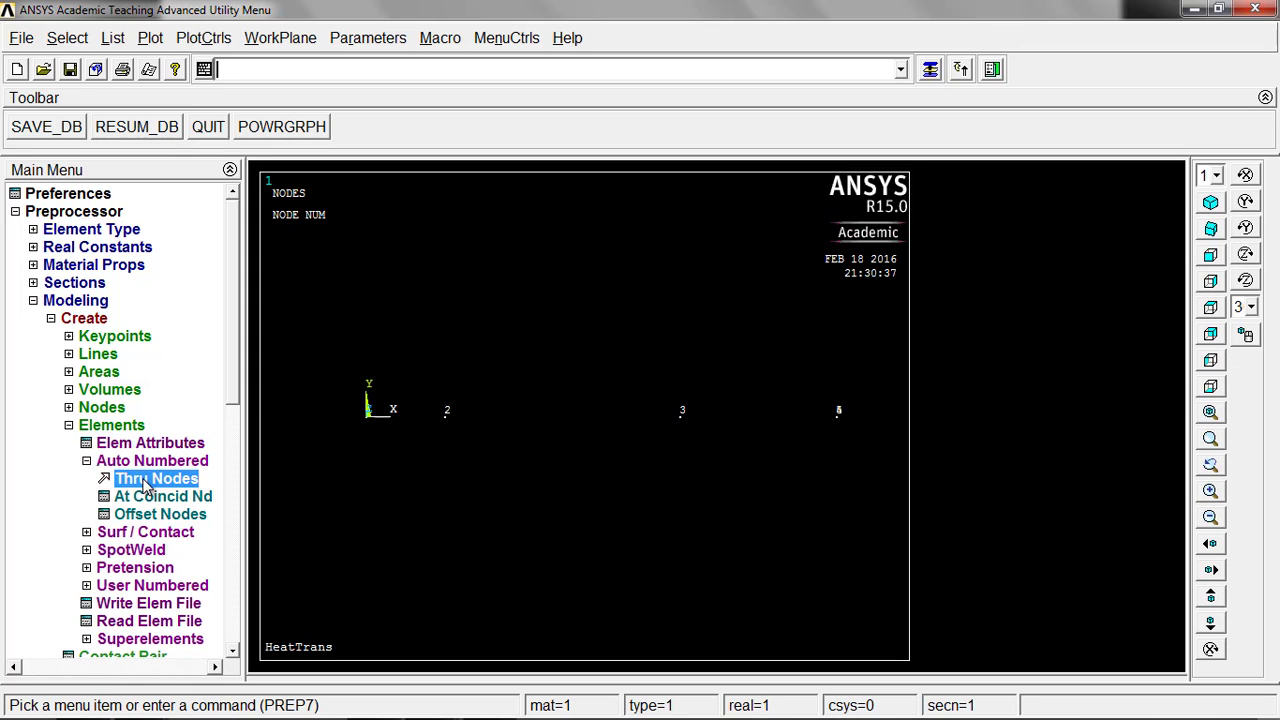
{"action": "left_click_drag", "start_coordinate": [121, 325], "coordinate": [175, 269]}
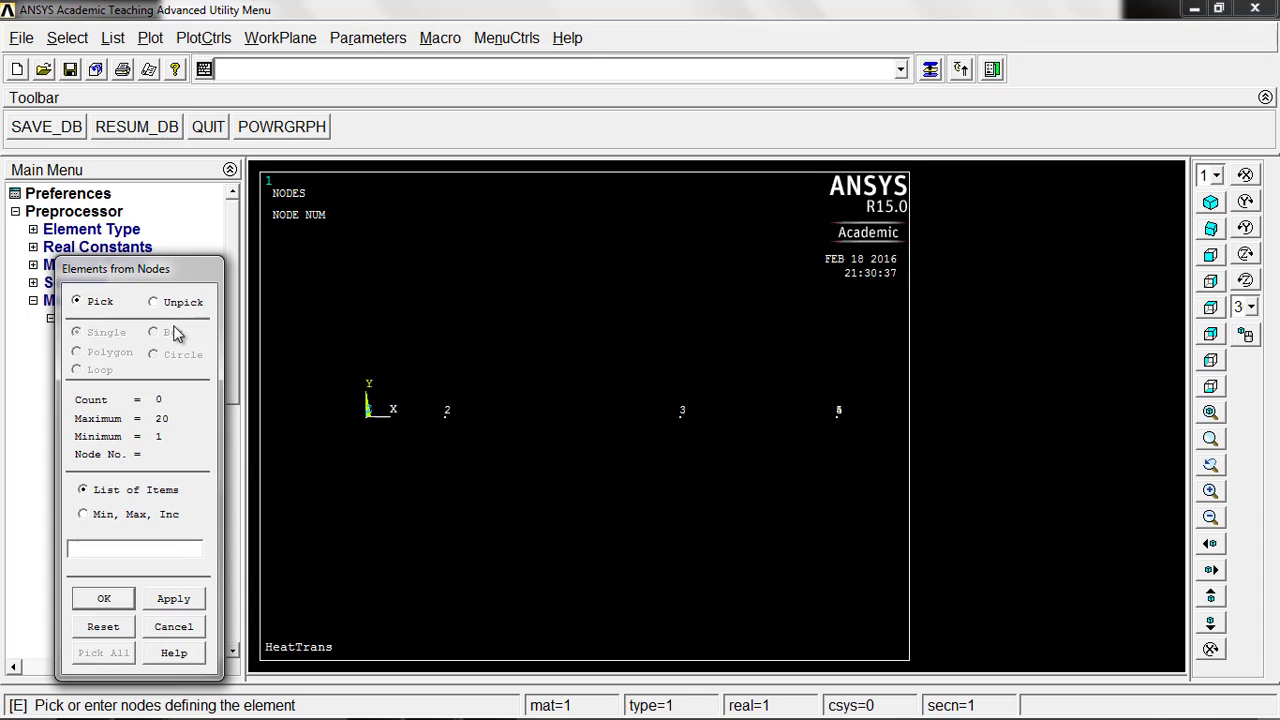
{"action": "left_click", "coordinate": [370, 430]}
{"action": "left_click", "coordinate": [446, 428]}
{"action": "middle_click", "coordinate": [400, 476]}
{"action": "left_click", "coordinate": [104, 599]}
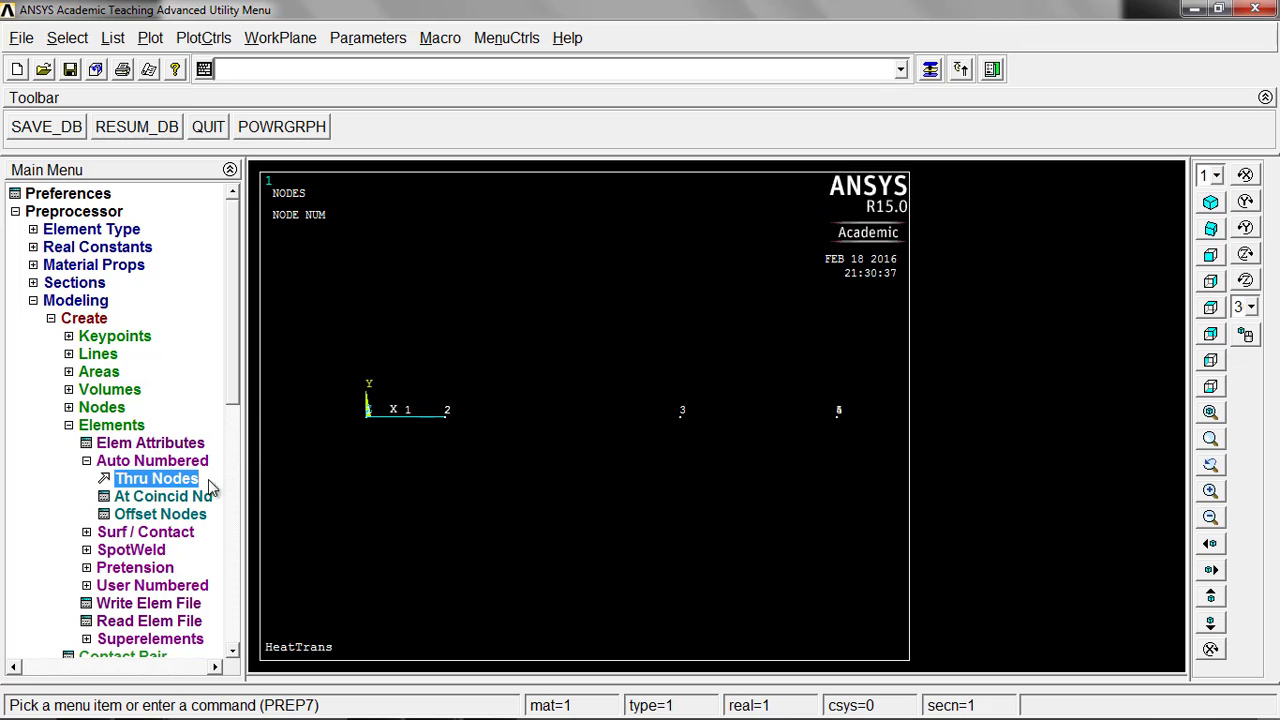
Step: Set the element attributes to material number 2 and real constant set 2, keeping element type 1 LINK33
{"action": "left_click", "coordinate": [171, 448]}
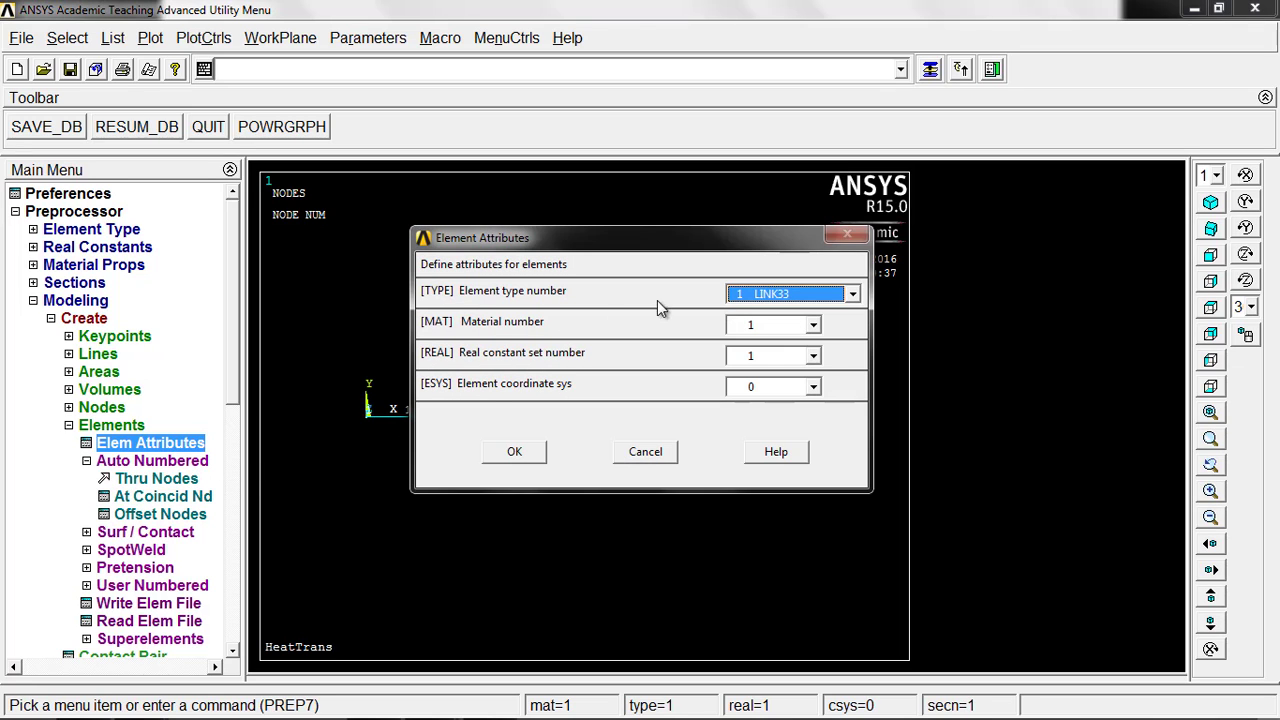
{"action": "left_click", "coordinate": [772, 331]}
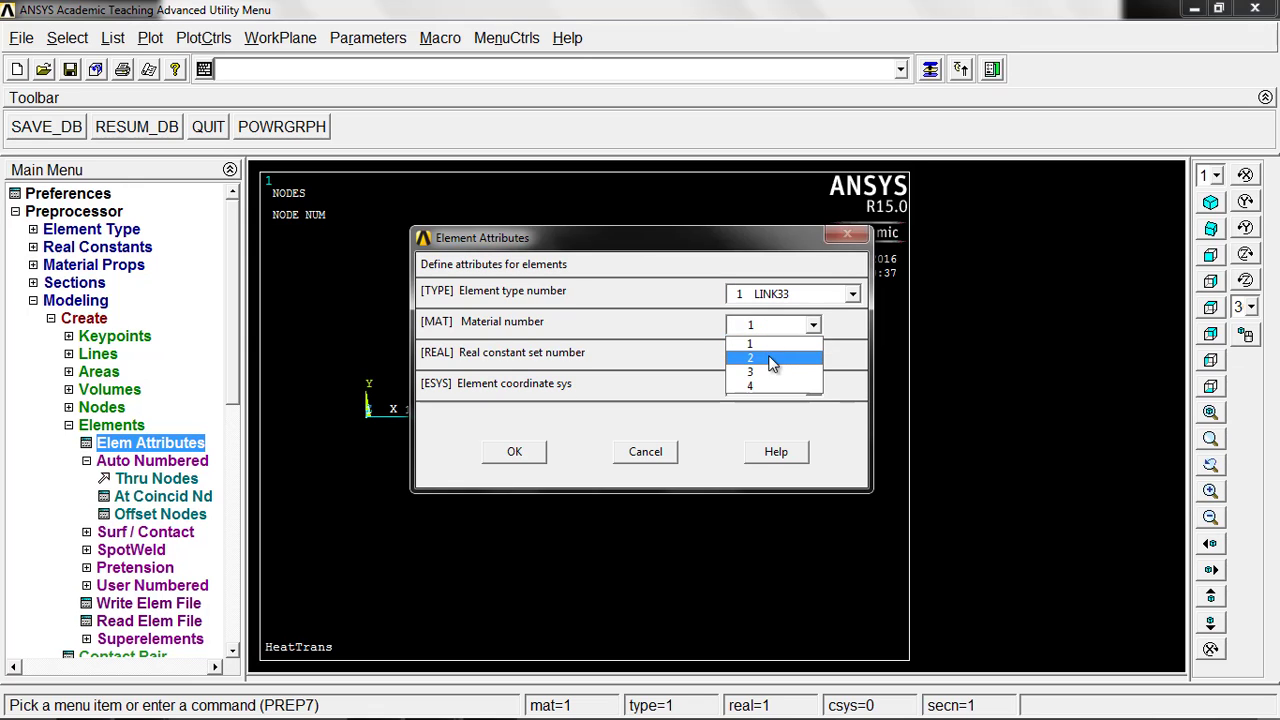
{"action": "left_click", "coordinate": [768, 350]}
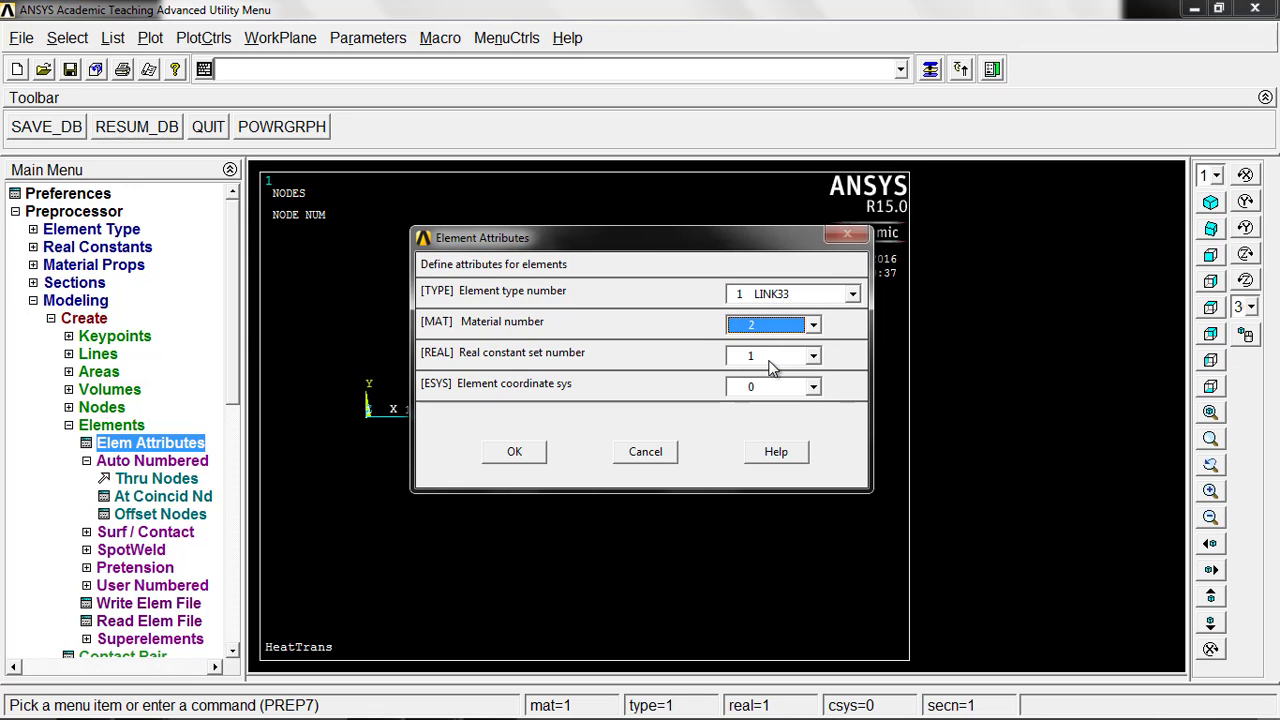
{"action": "left_click", "coordinate": [770, 358]}
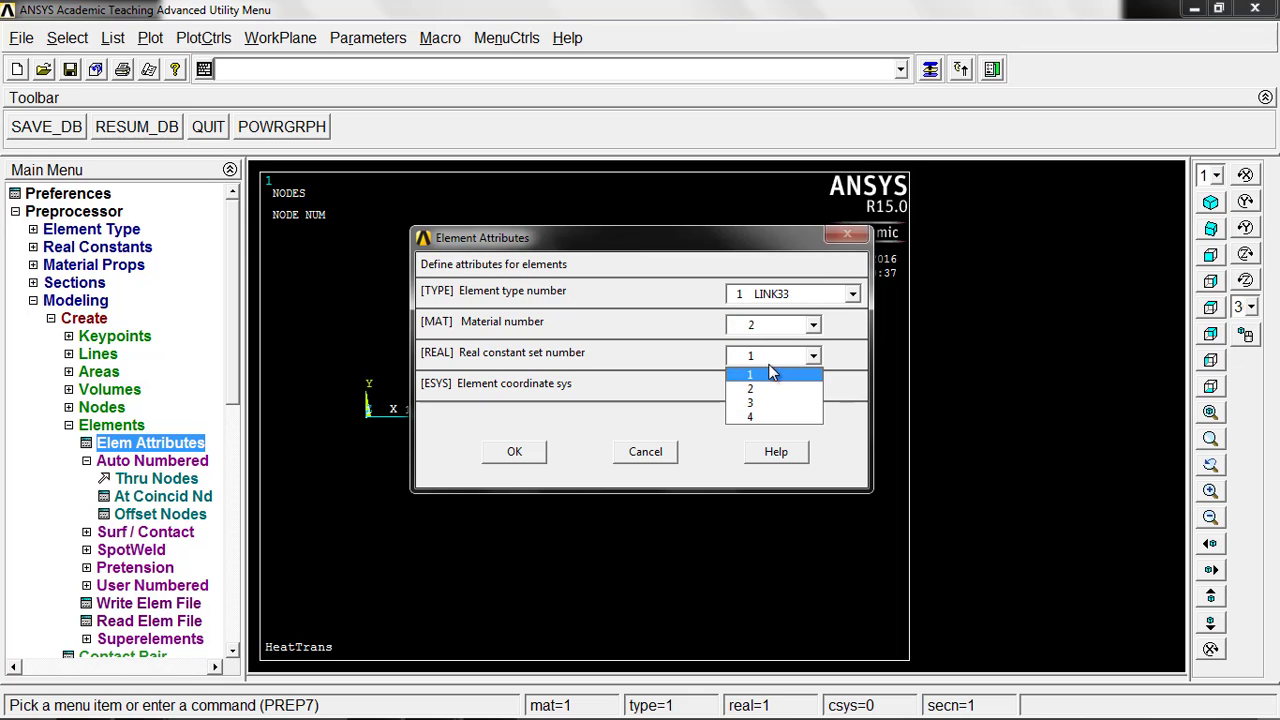
{"action": "left_click", "coordinate": [770, 386]}
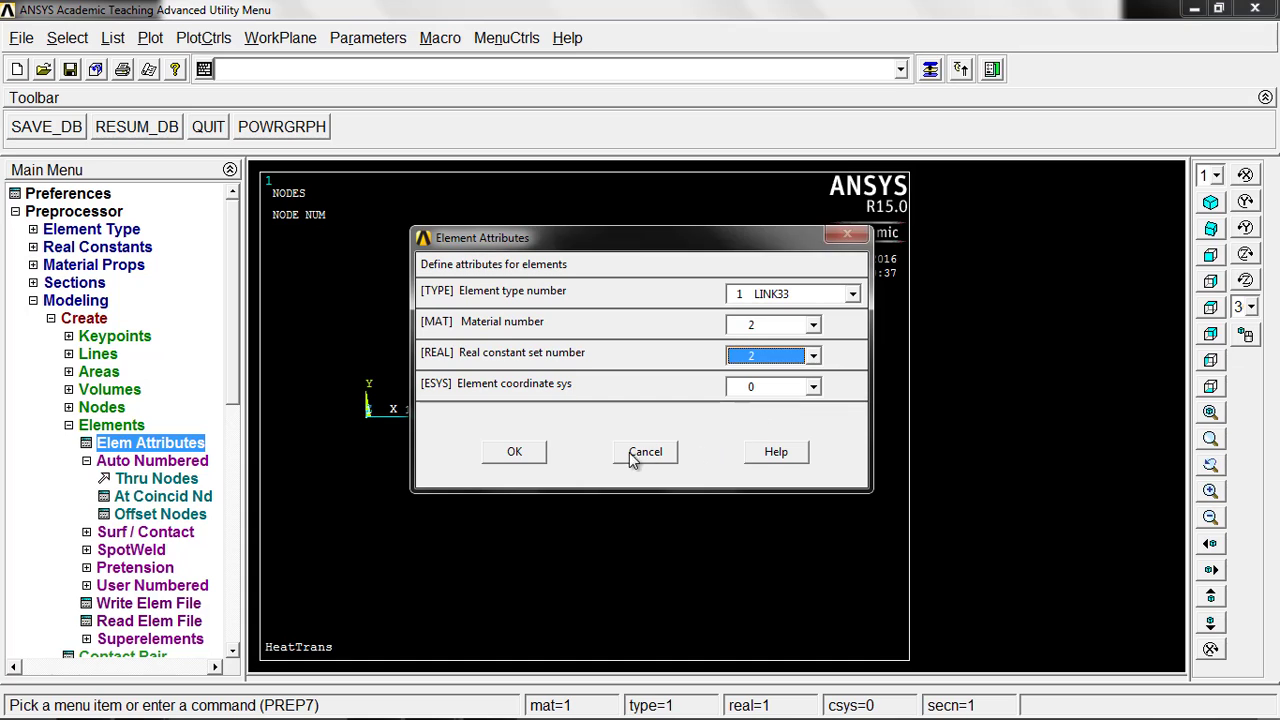
{"action": "left_click", "coordinate": [518, 462]}
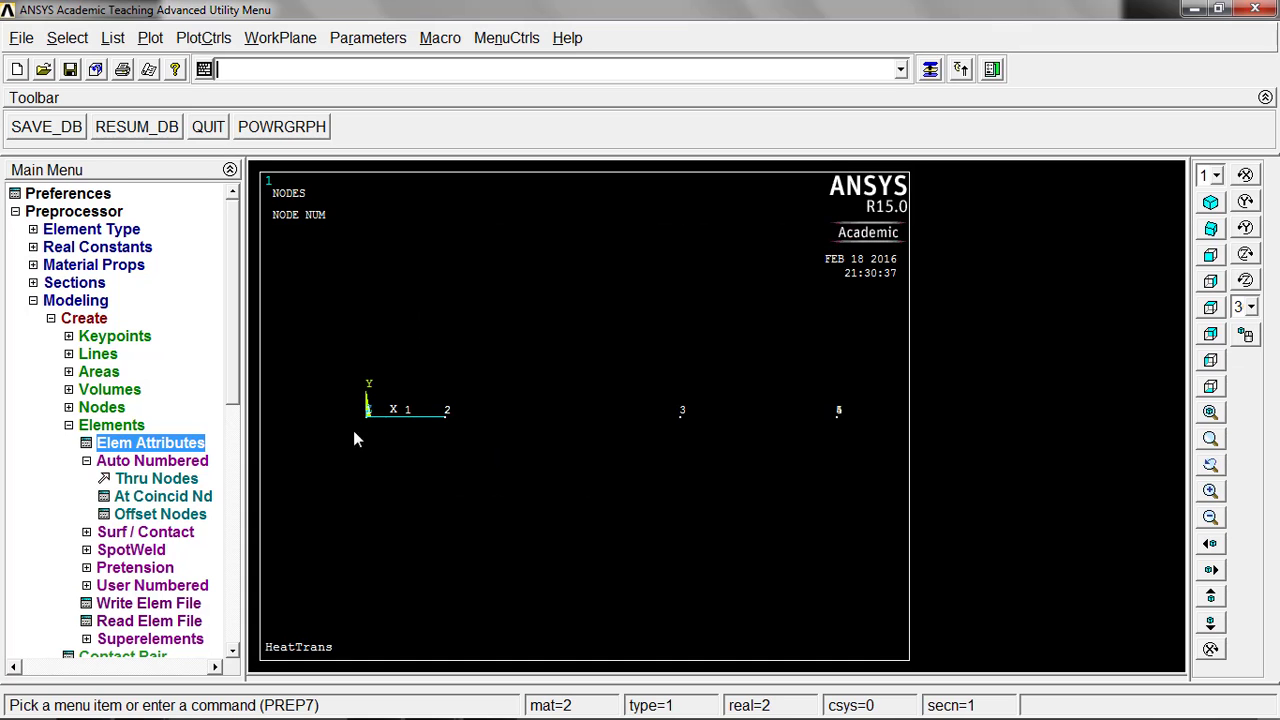
Step: Create the second wall layer's element through nodes 2 and 3
{"action": "left_click", "coordinate": [176, 479]}
{"action": "left_click", "coordinate": [446, 413]}
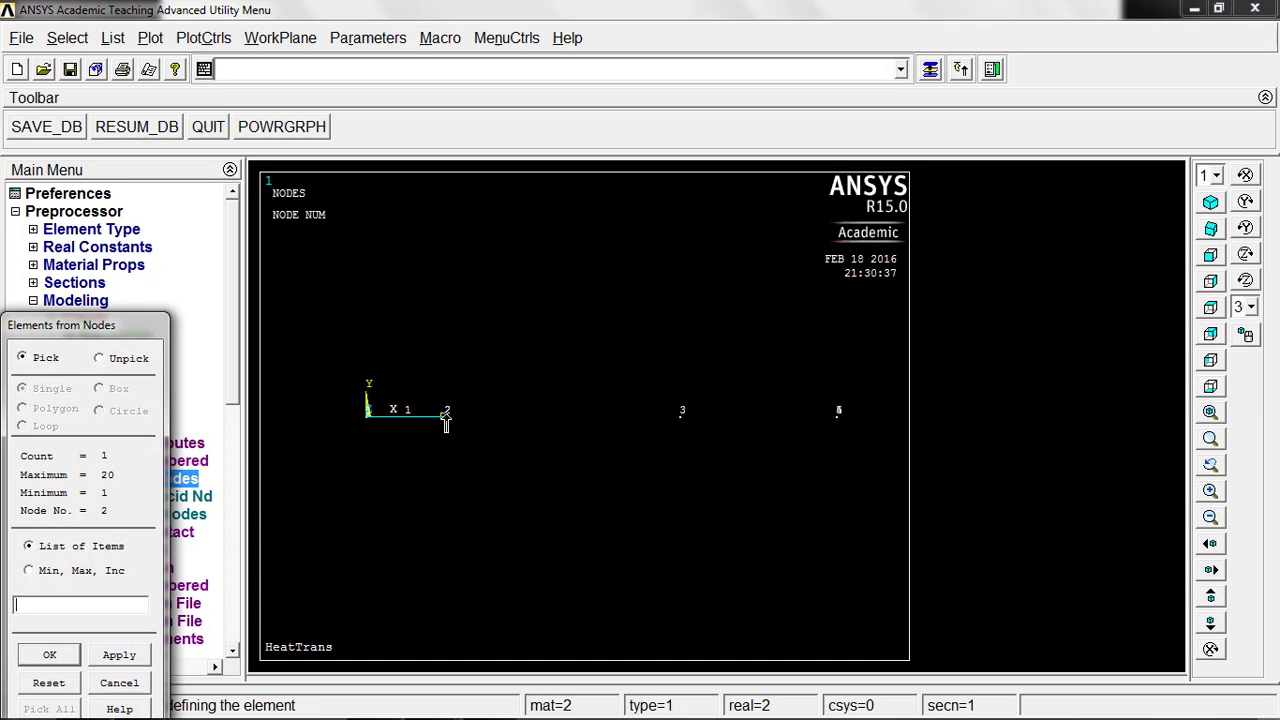
{"action": "left_click", "coordinate": [681, 413]}
{"action": "middle_click", "coordinate": [583, 491]}
{"action": "left_click", "coordinate": [55, 656]}
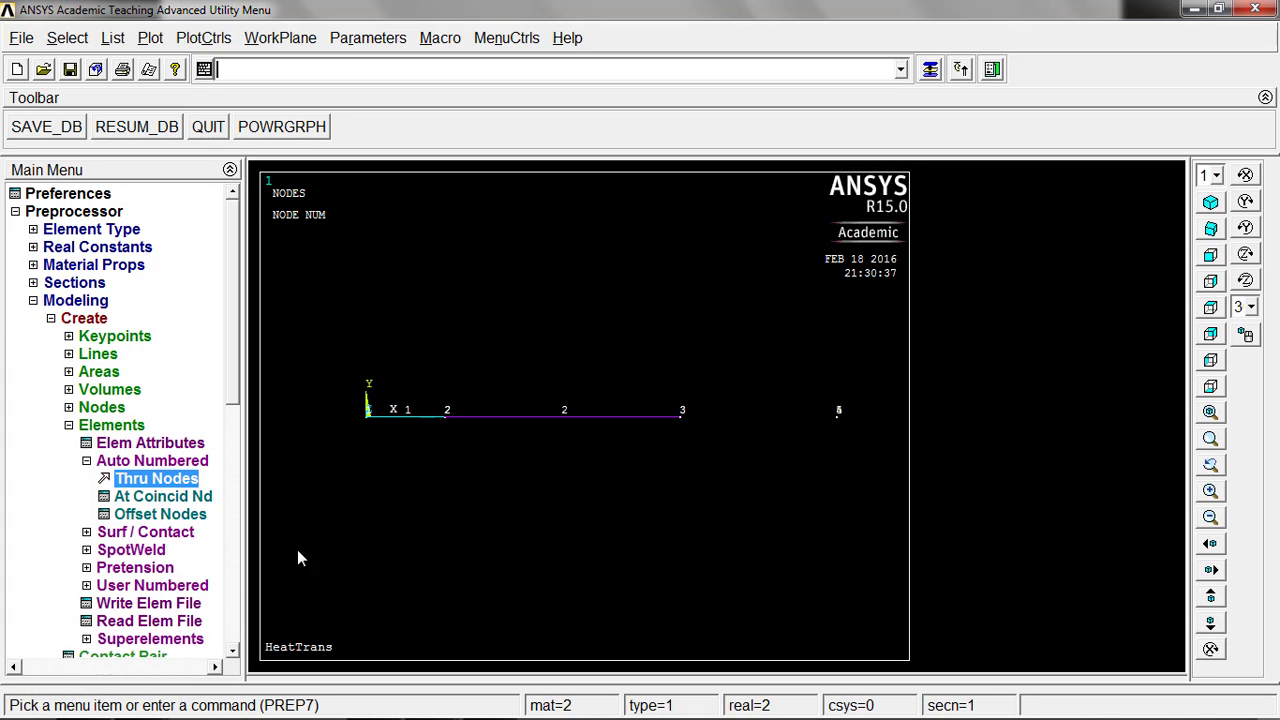
Step: Set the element attributes to material number 3 and real constant set 3, keeping element type 1 LINK33
{"action": "left_click", "coordinate": [176, 445]}
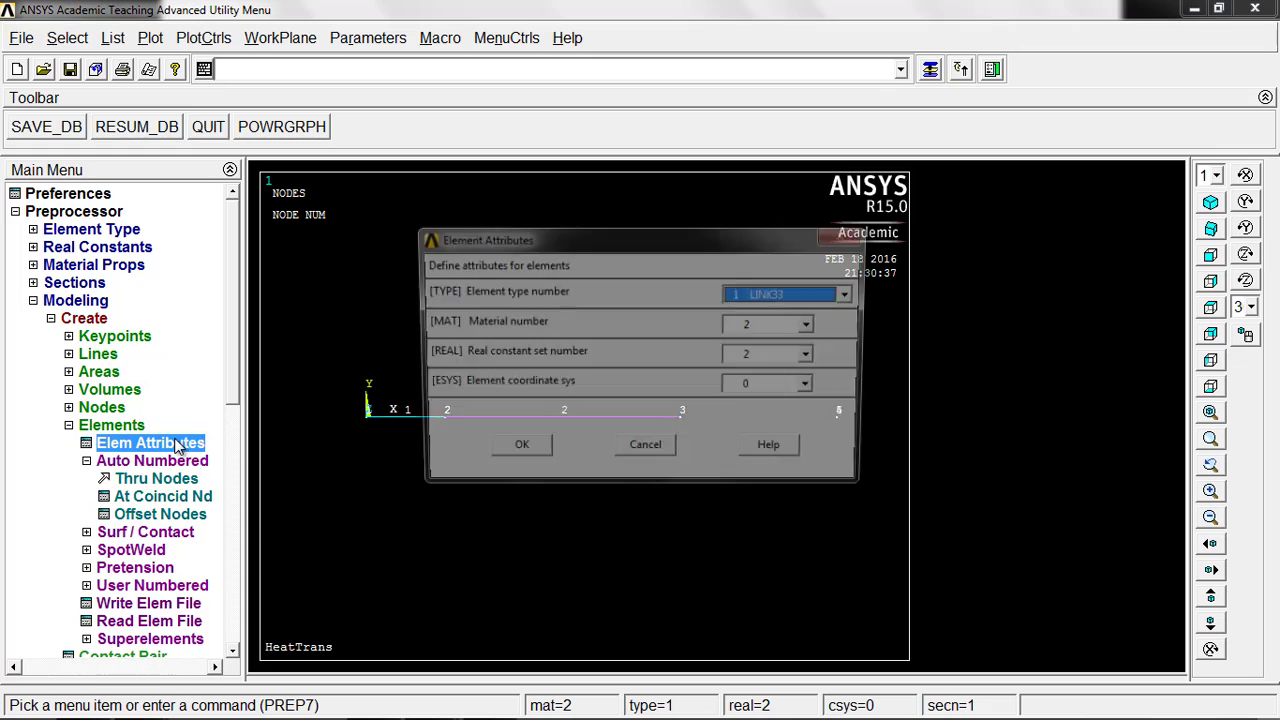
{"action": "left_click", "coordinate": [786, 327]}
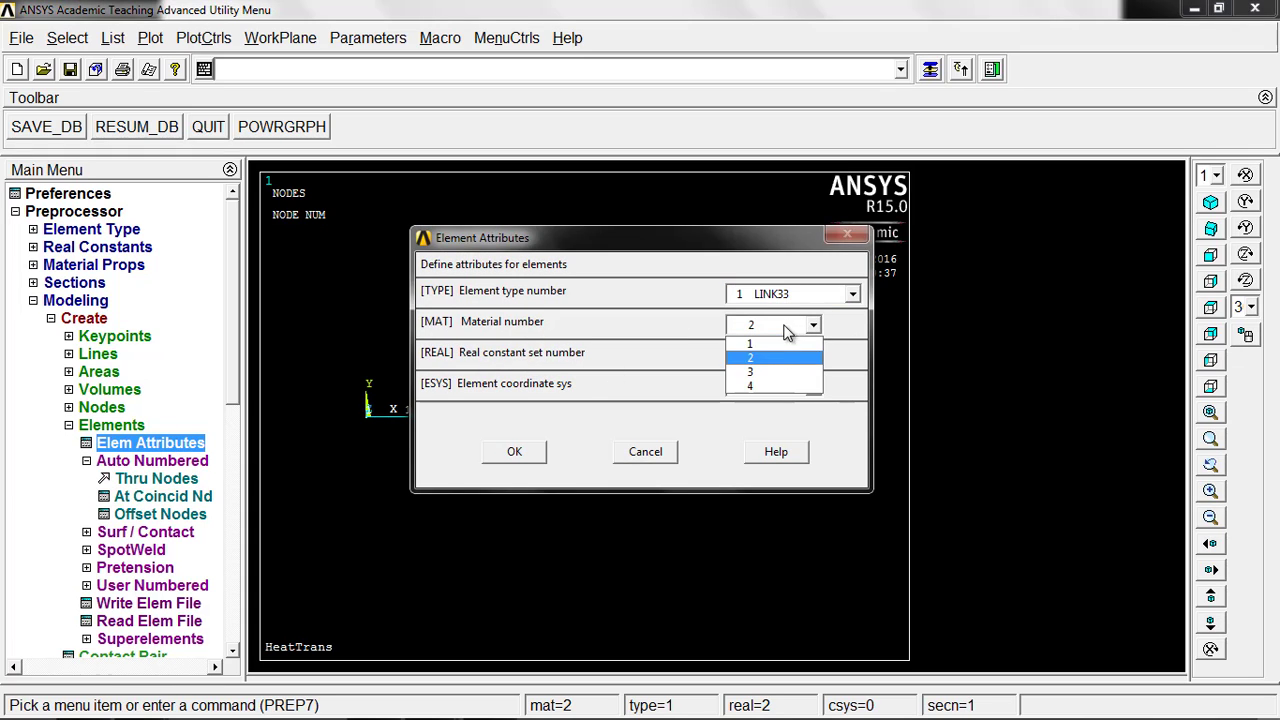
{"action": "left_click", "coordinate": [766, 372]}
{"action": "left_click", "coordinate": [766, 356]}
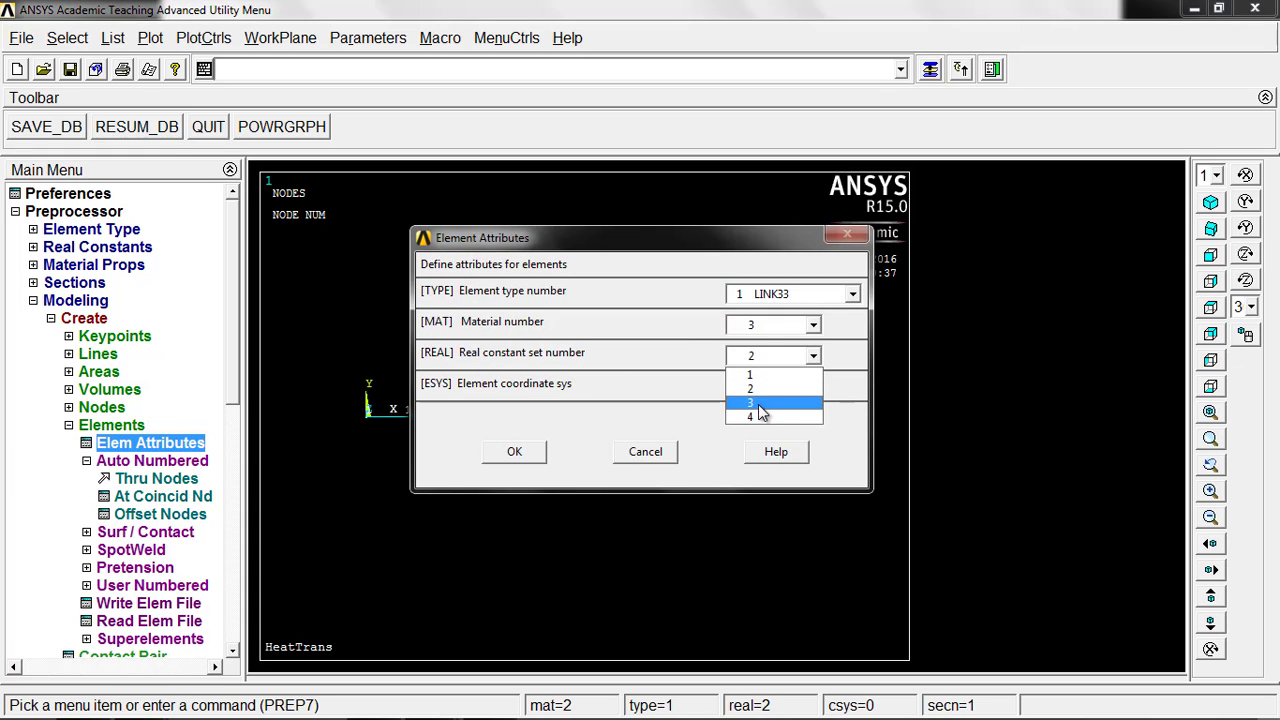
{"action": "left_click", "coordinate": [759, 405]}
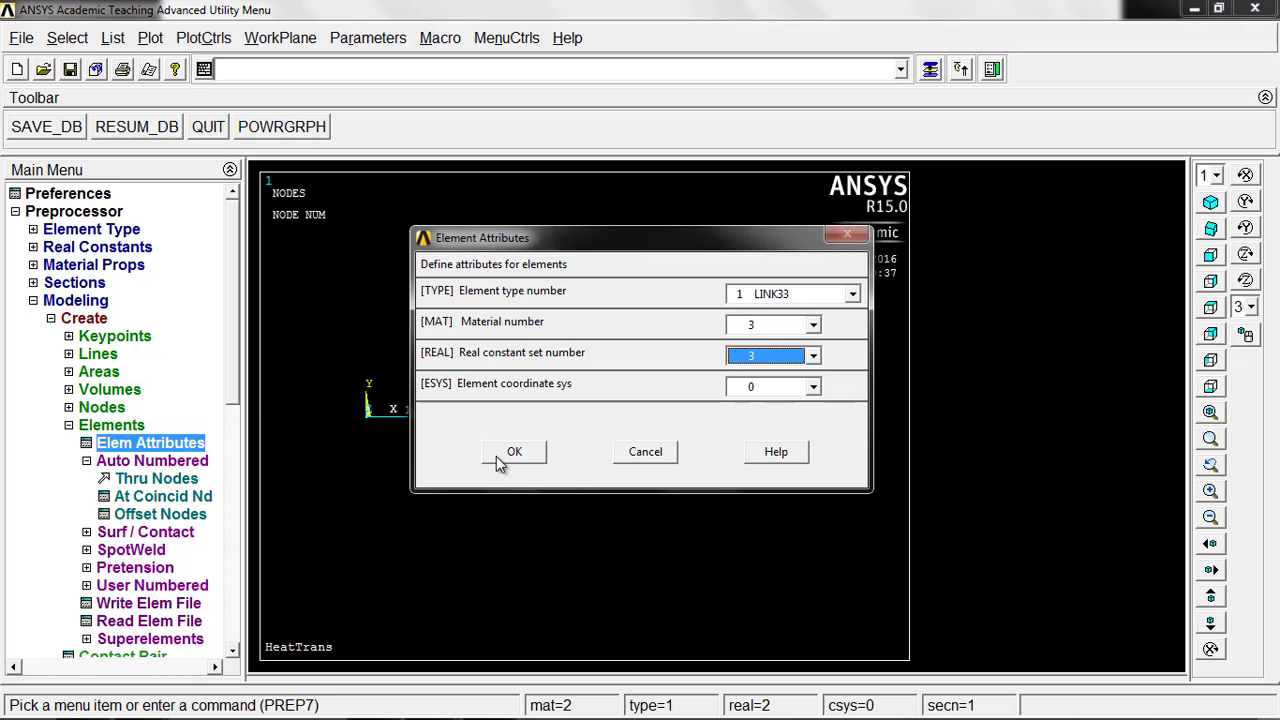
{"action": "left_click", "coordinate": [513, 452]}
Step: Create the third wall layer's element through nodes 3 and 4, choosing node 4 of the two coincident nodes
{"action": "left_click", "coordinate": [190, 479]}
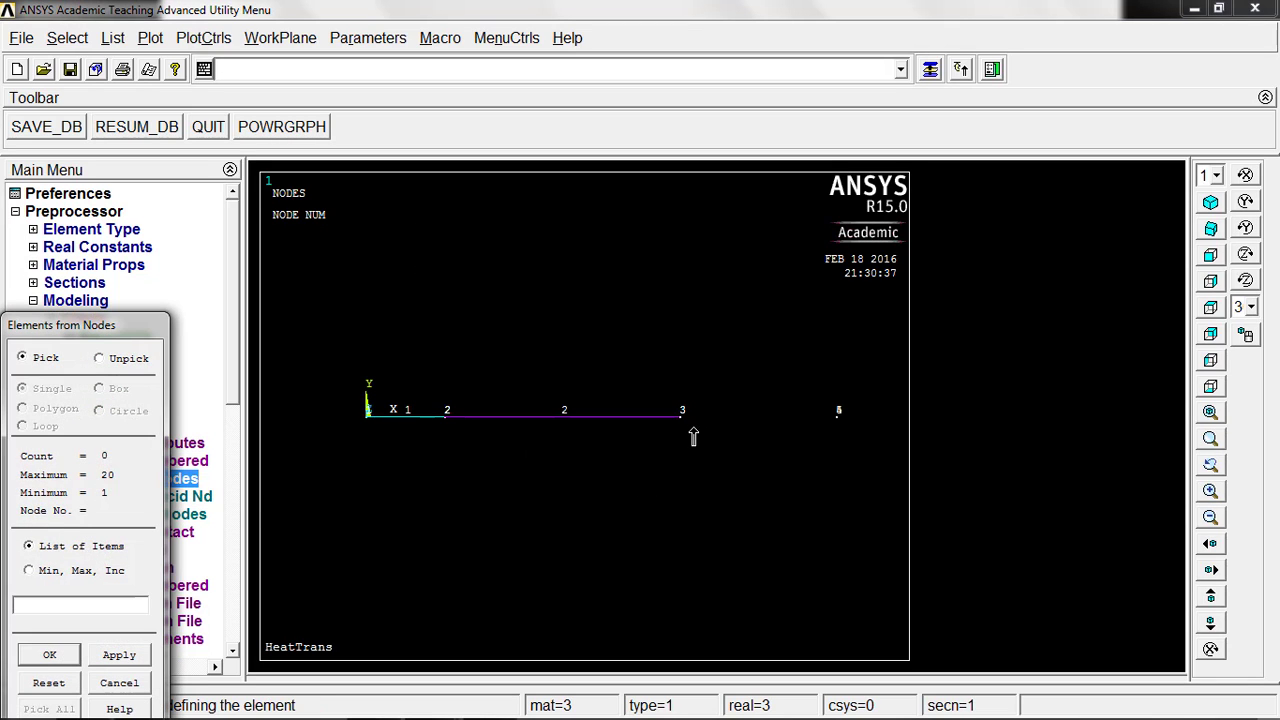
{"action": "left_click", "coordinate": [685, 418]}
{"action": "left_click", "coordinate": [838, 418]}
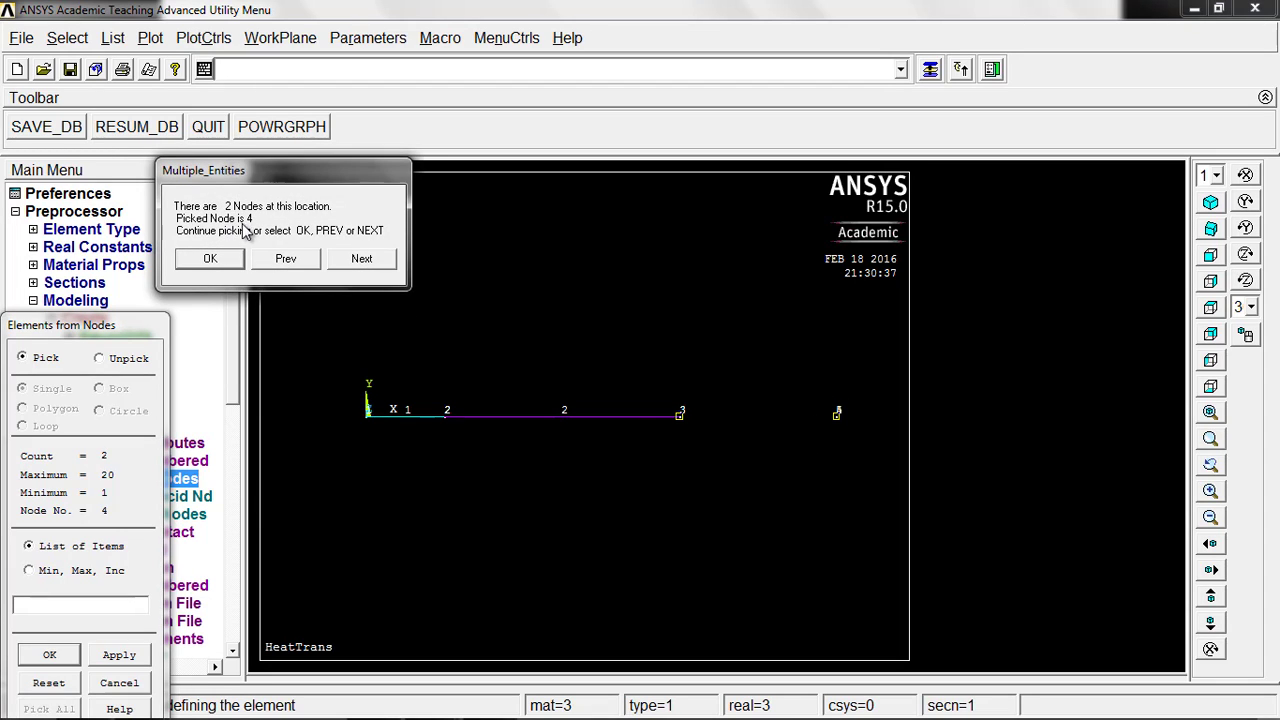
{"action": "left_click", "coordinate": [358, 258]}
{"action": "left_click", "coordinate": [285, 259]}
{"action": "left_click", "coordinate": [211, 260]}
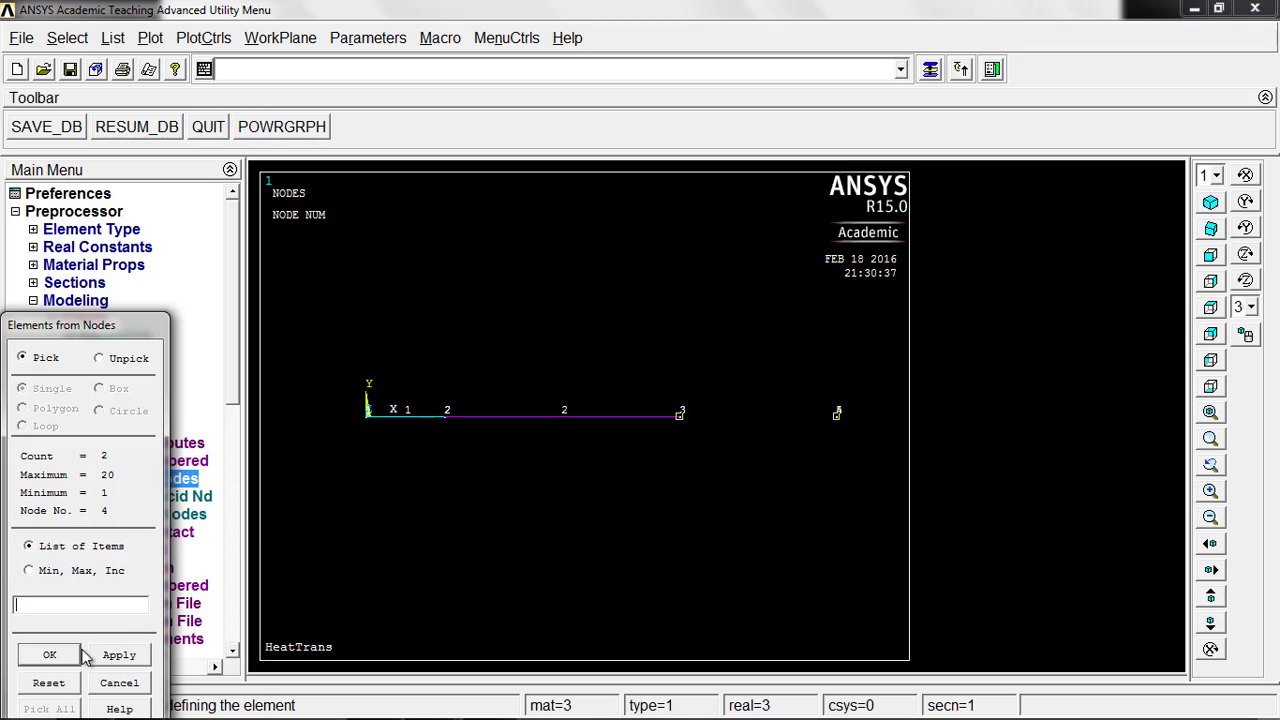
{"action": "left_click", "coordinate": [50, 655]}
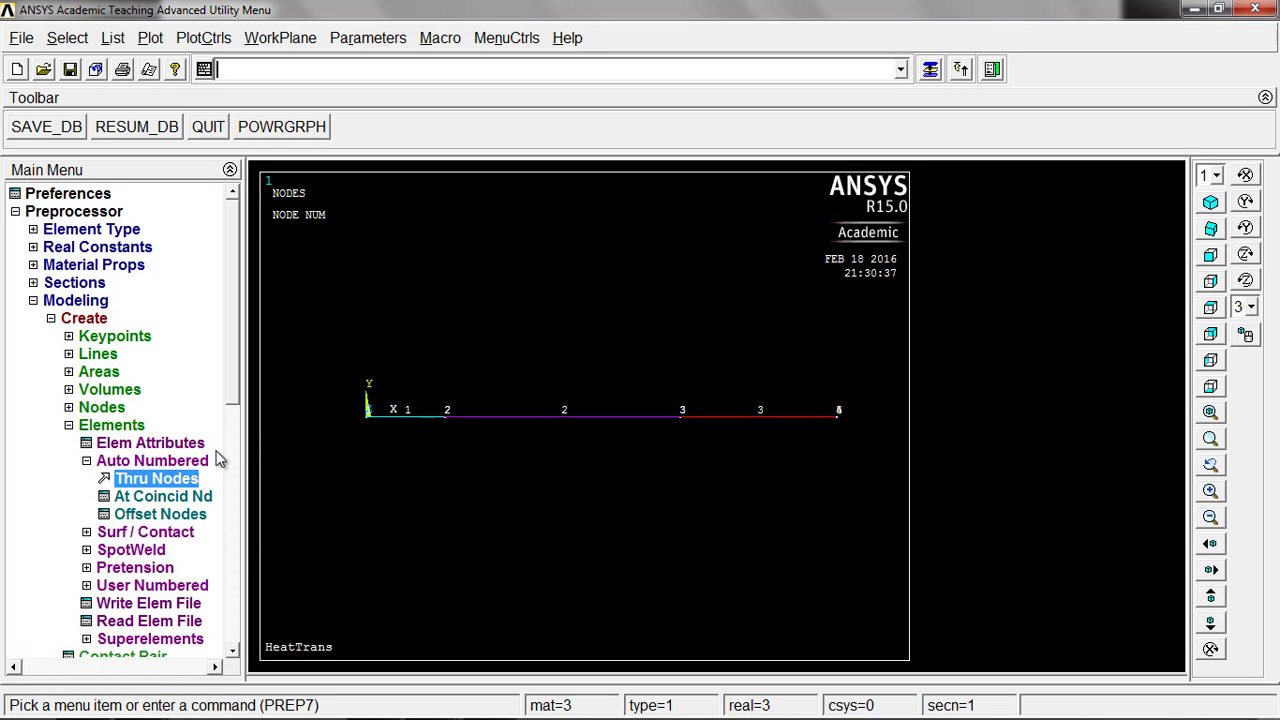
Step: Set the element attributes to element type 2 LINK34, material number 4 and real constant set 4
{"action": "left_click", "coordinate": [170, 446]}
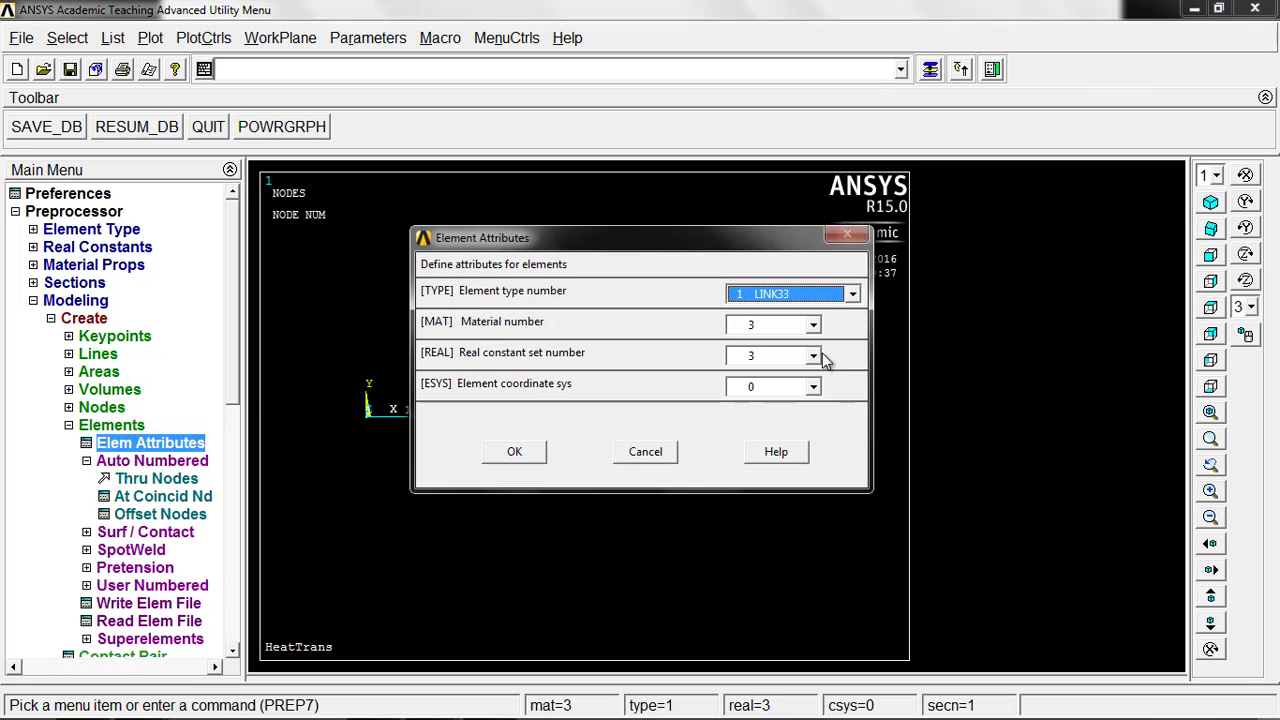
{"action": "left_click", "coordinate": [845, 295]}
{"action": "left_click", "coordinate": [828, 328]}
{"action": "left_click", "coordinate": [813, 326]}
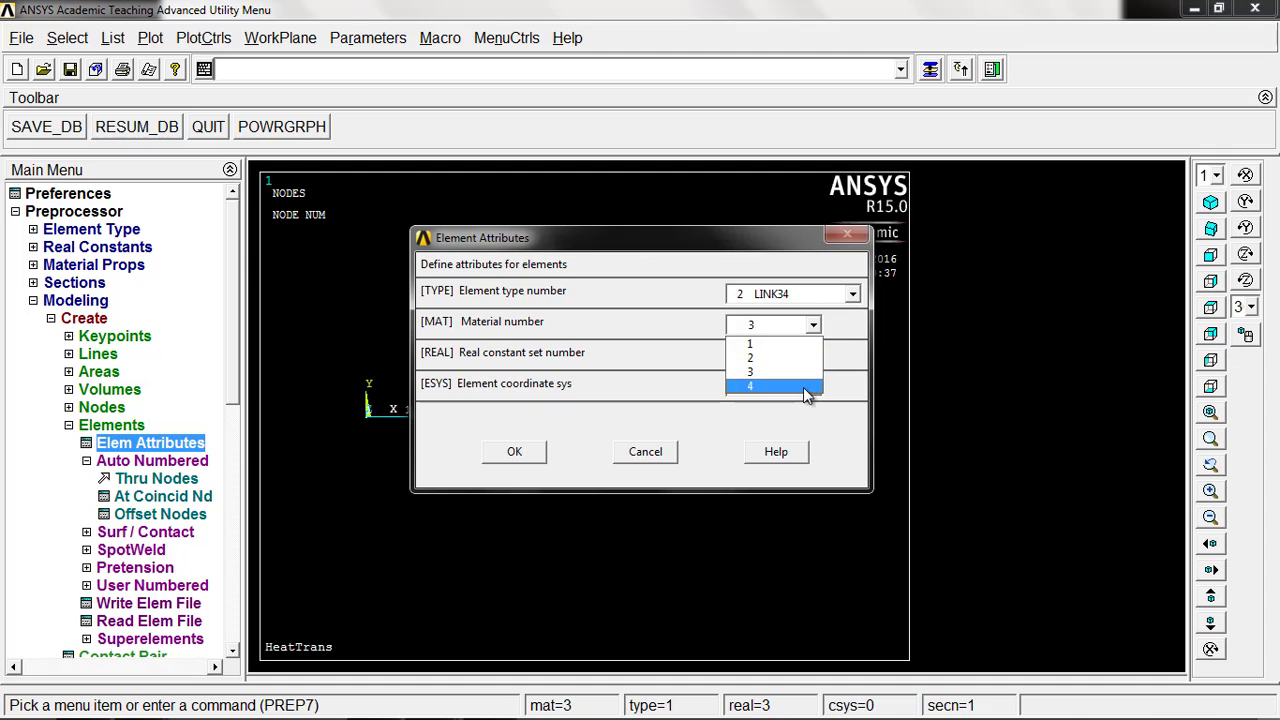
{"action": "left_click", "coordinate": [810, 385]}
{"action": "left_click", "coordinate": [814, 357]}
{"action": "left_click", "coordinate": [800, 417]}
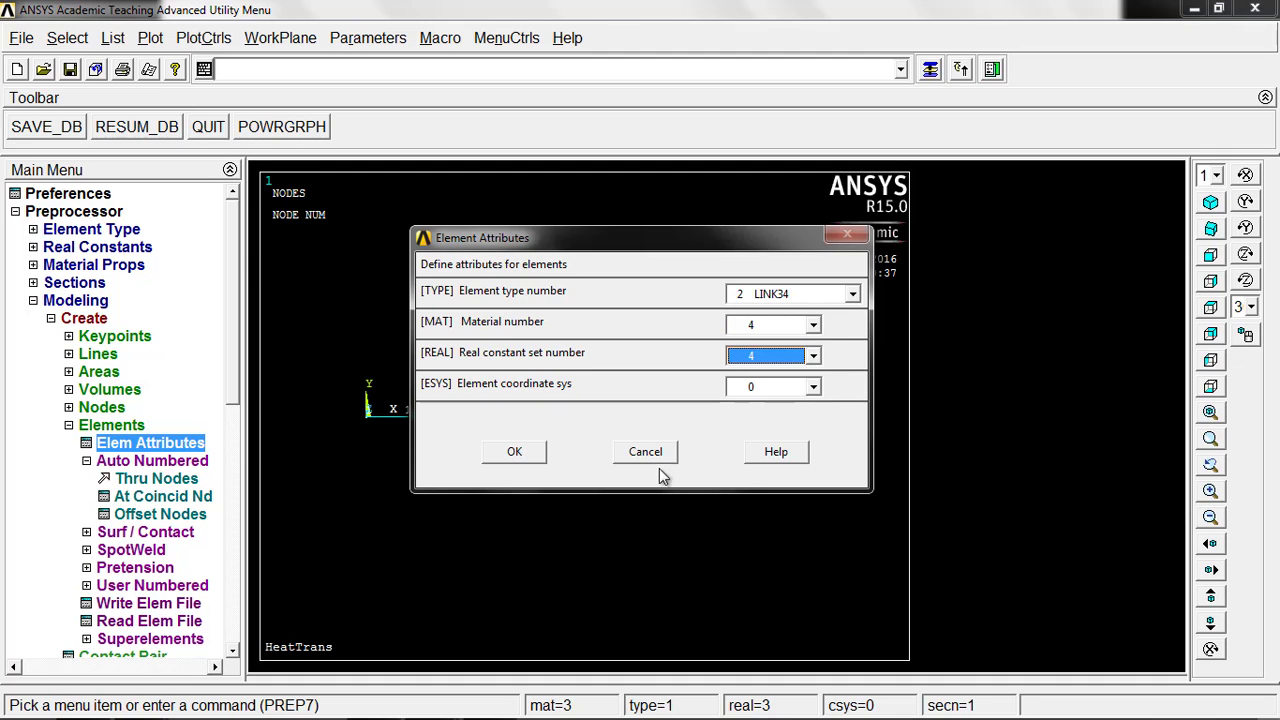
{"action": "left_click", "coordinate": [505, 458]}
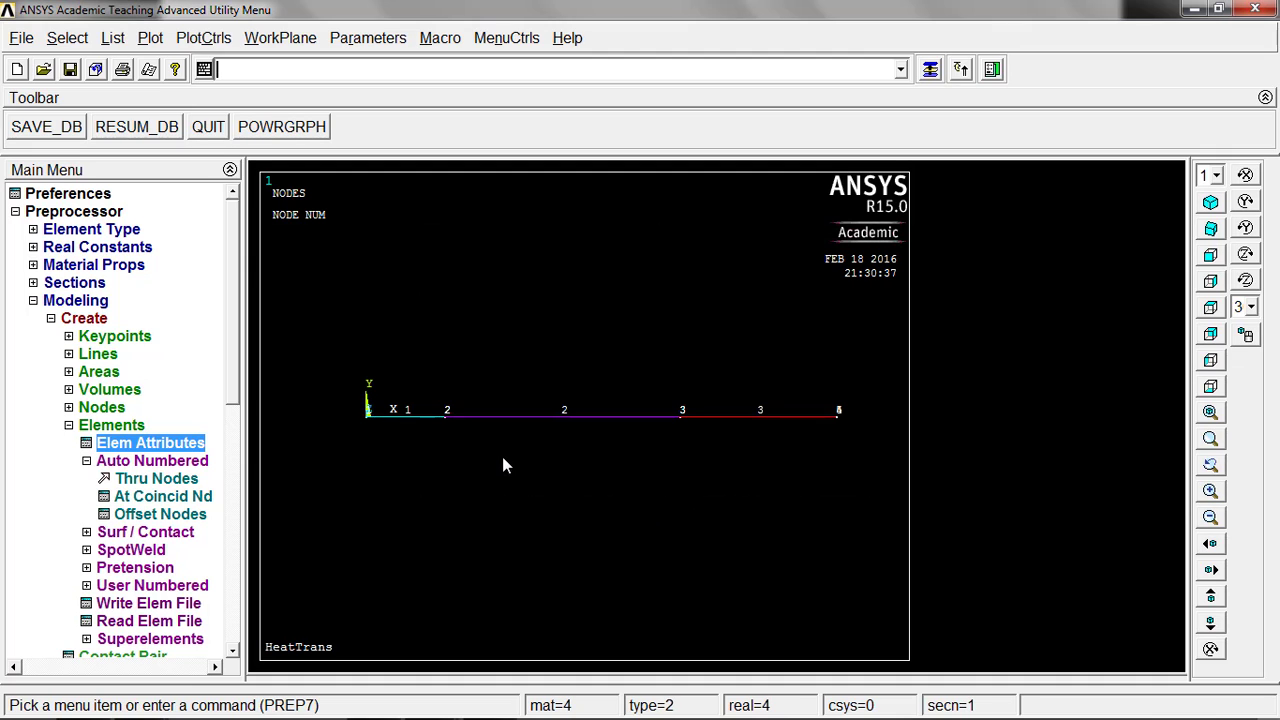
Step: Create the convection element through coincident nodes 4 and 5 at the outer end of the third wall layer
{"action": "left_click", "coordinate": [160, 480]}
{"action": "left_click", "coordinate": [837, 420]}
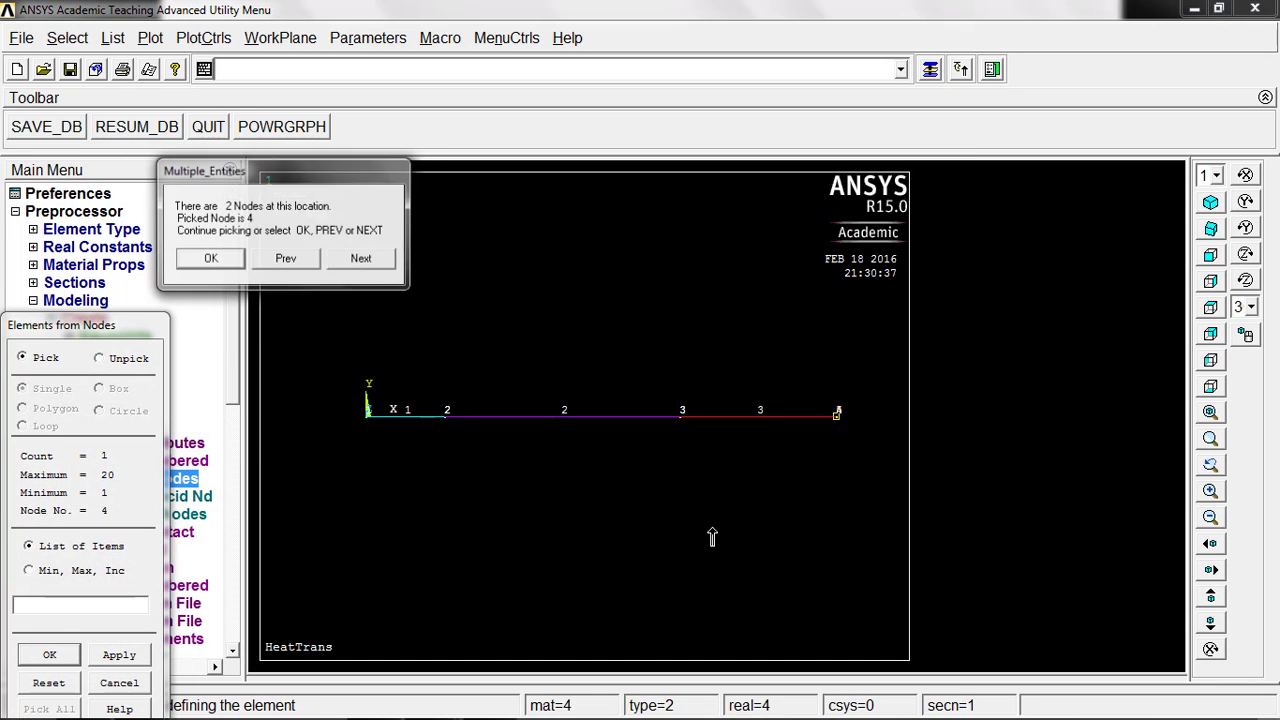
{"action": "left_click", "coordinate": [215, 258]}
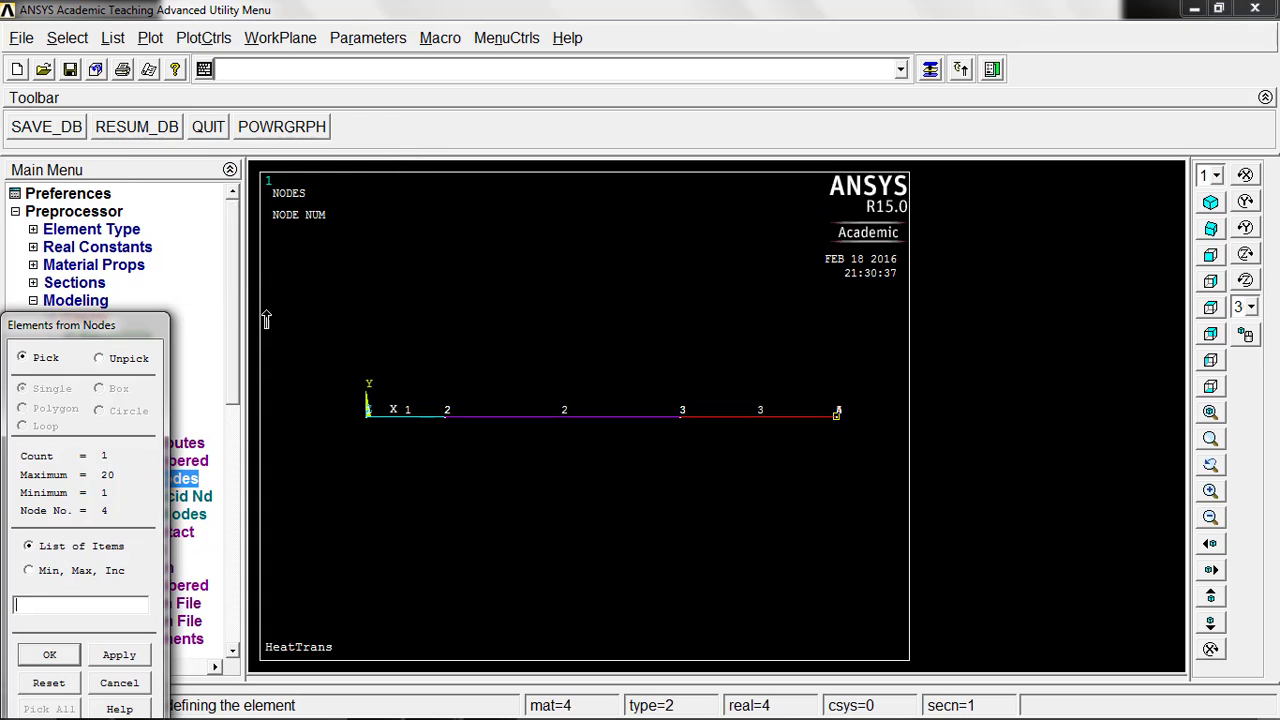
{"action": "left_click", "coordinate": [838, 419]}
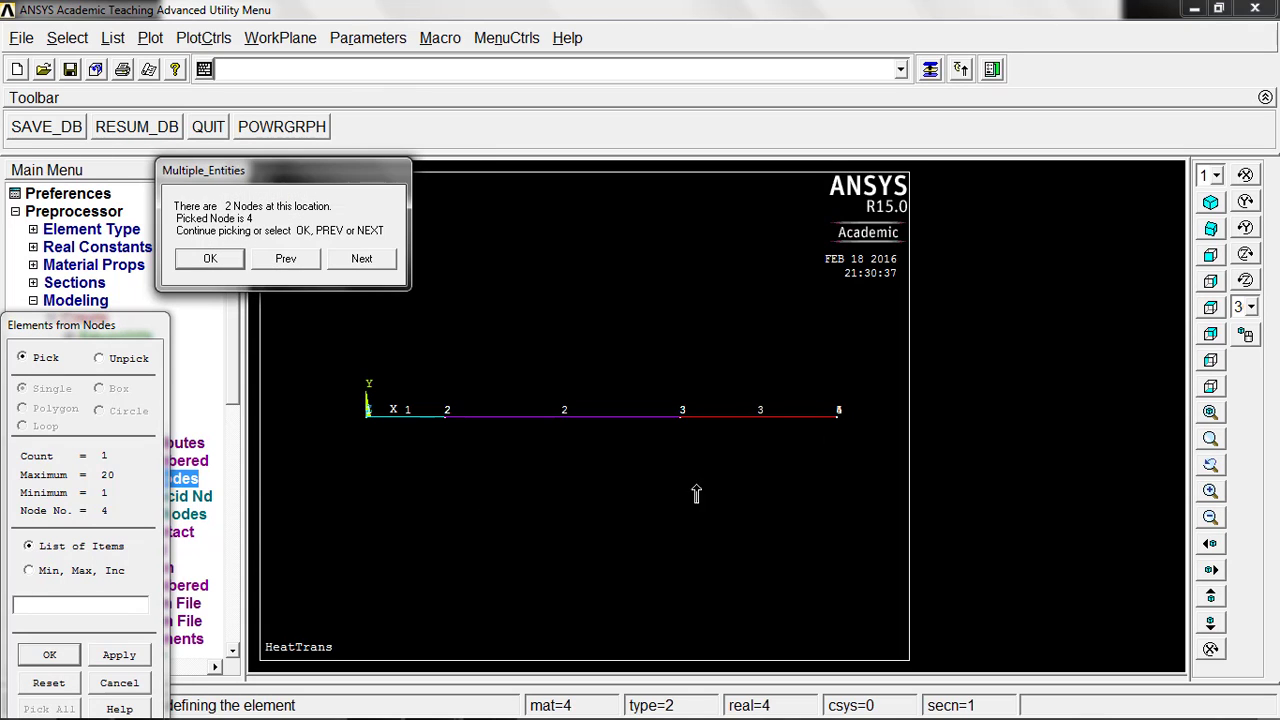
{"action": "left_click", "coordinate": [345, 262]}
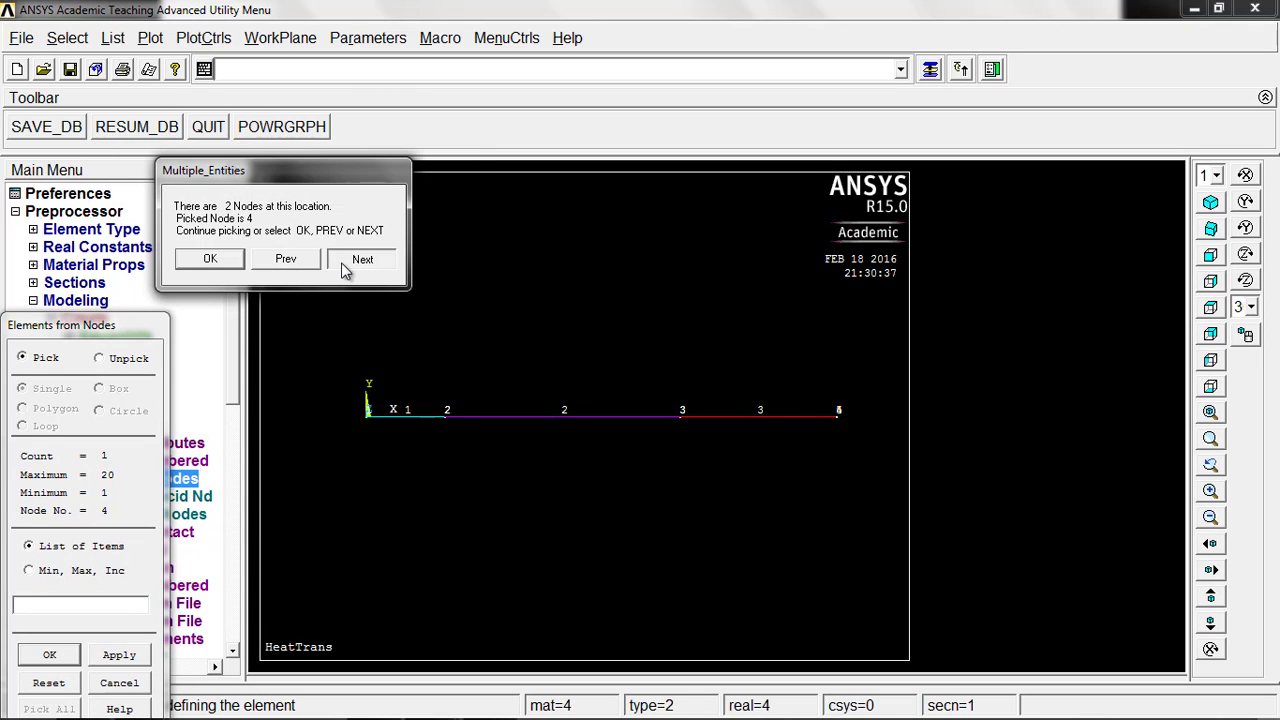
{"action": "left_click", "coordinate": [212, 260]}
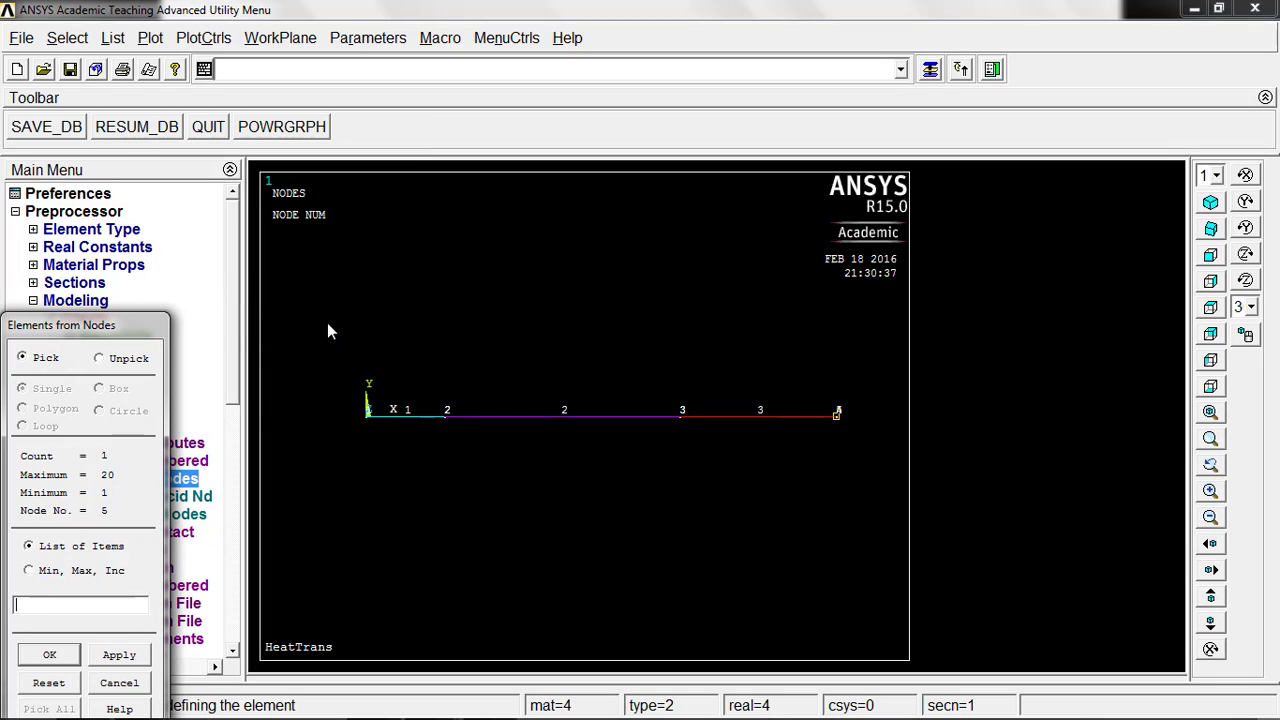
{"action": "left_click", "coordinate": [49, 654]}
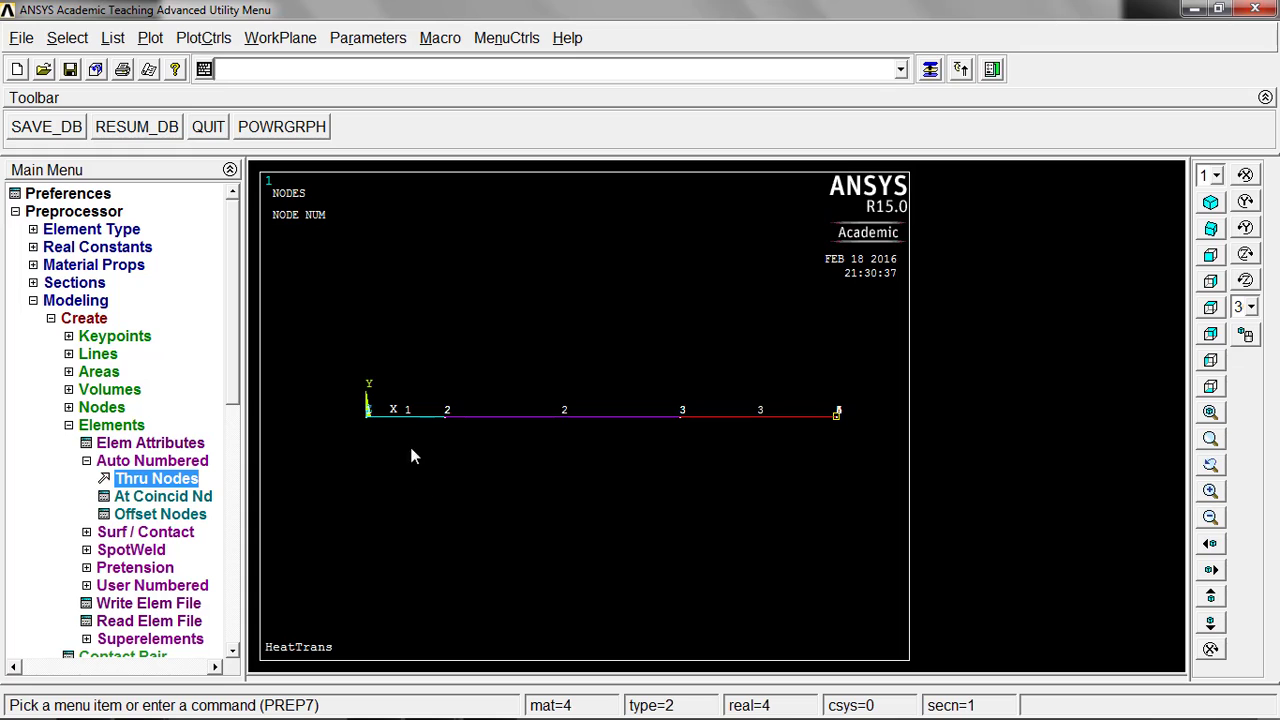
Step: List all elements with their nodes, attributes and real constants, check the assignments and close the listing
{"action": "left_click", "coordinate": [113, 38]}
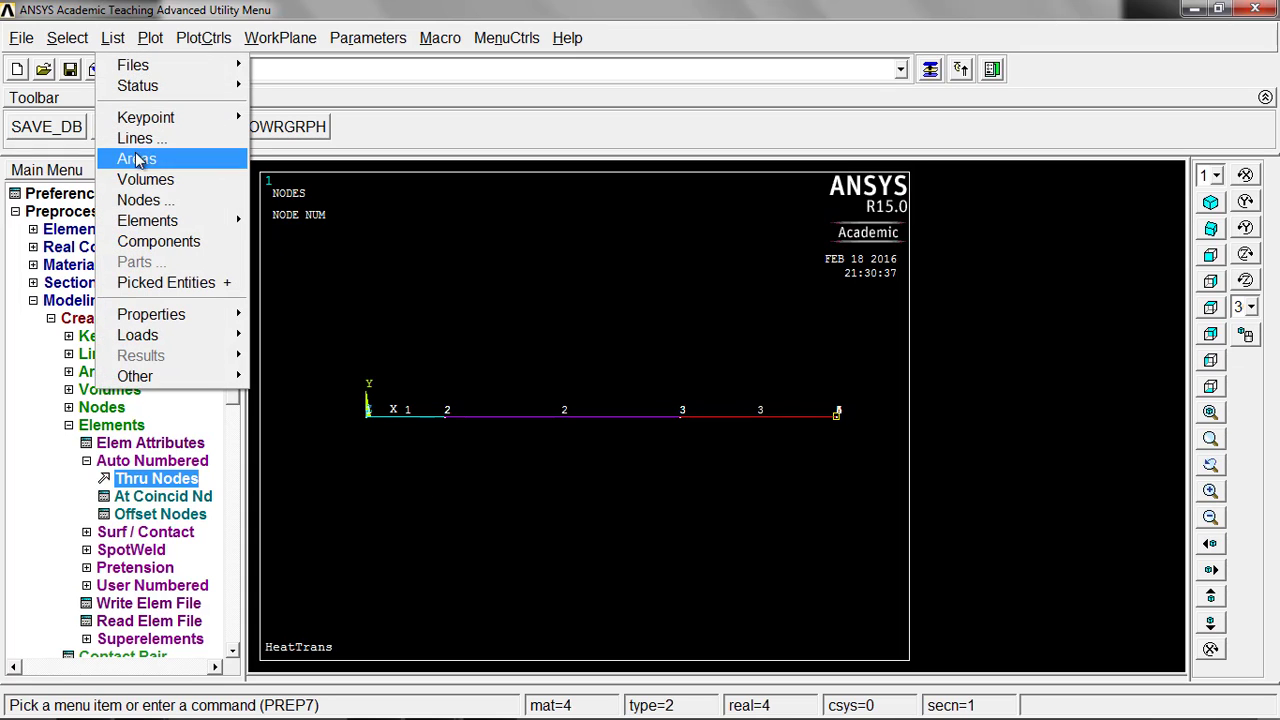
{"action": "mouse_move", "coordinate": [155, 226]}
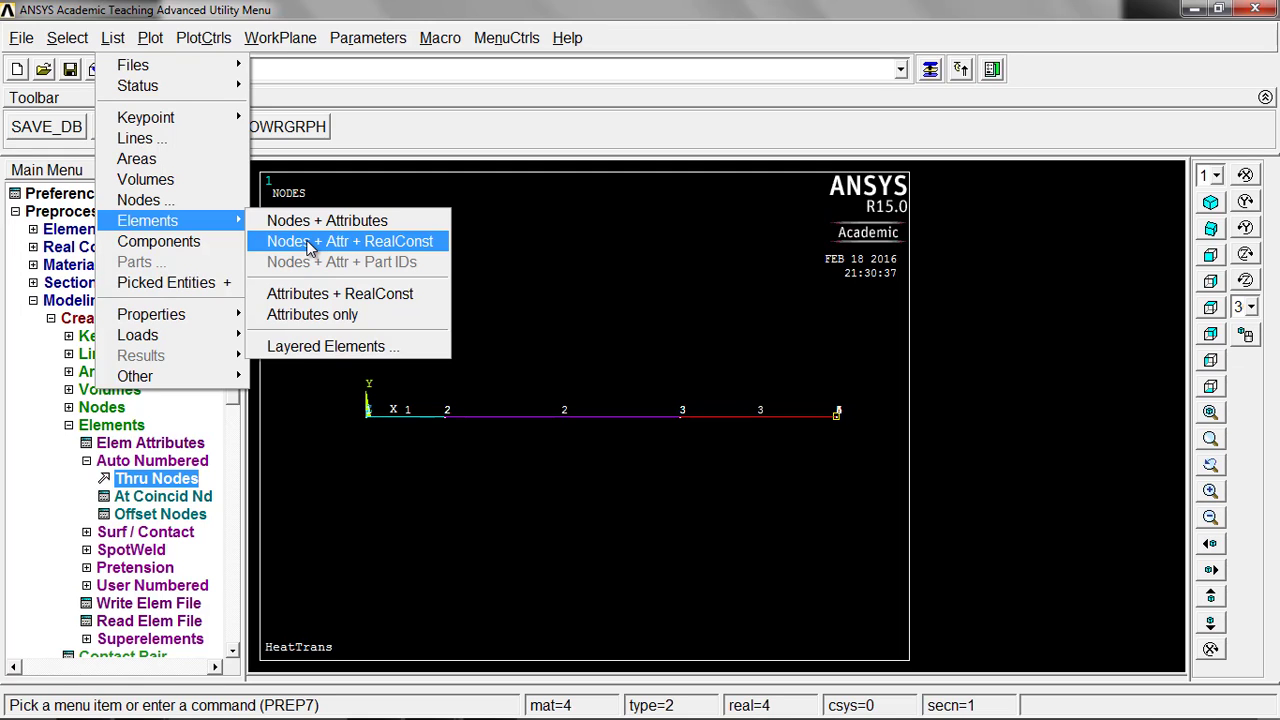
{"action": "left_click", "coordinate": [310, 244]}
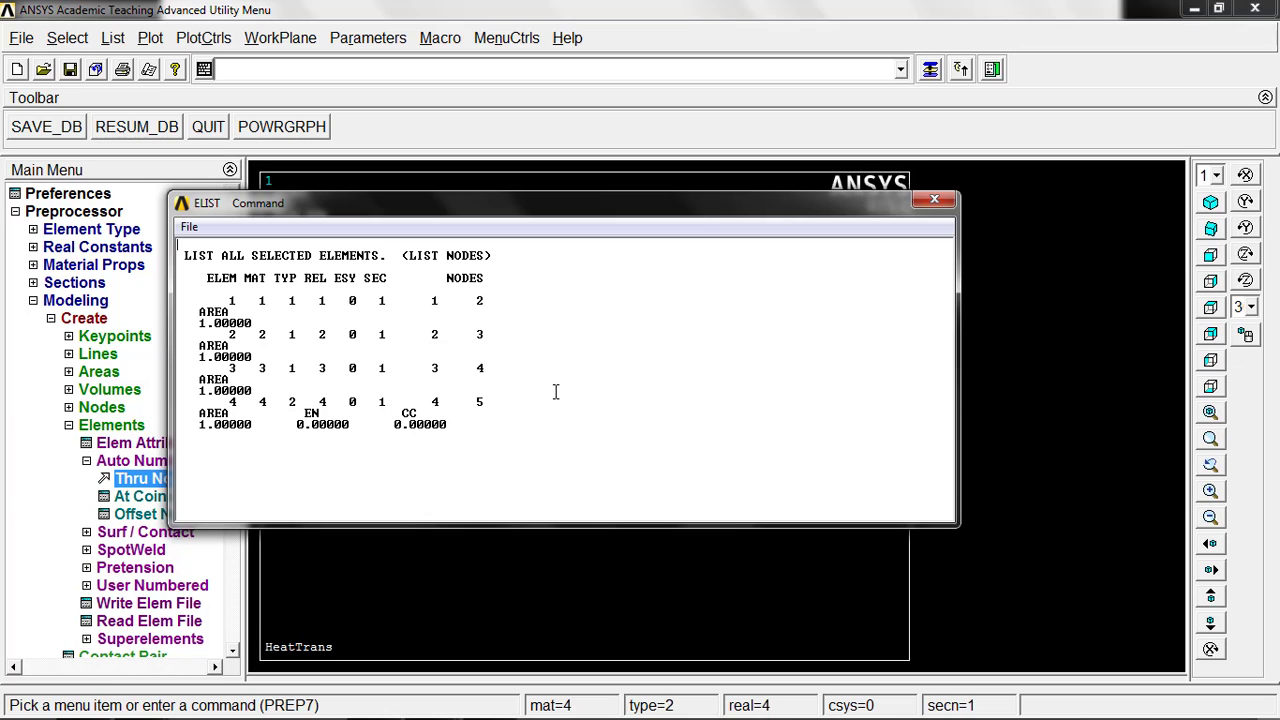
{"action": "left_click", "coordinate": [934, 200]}
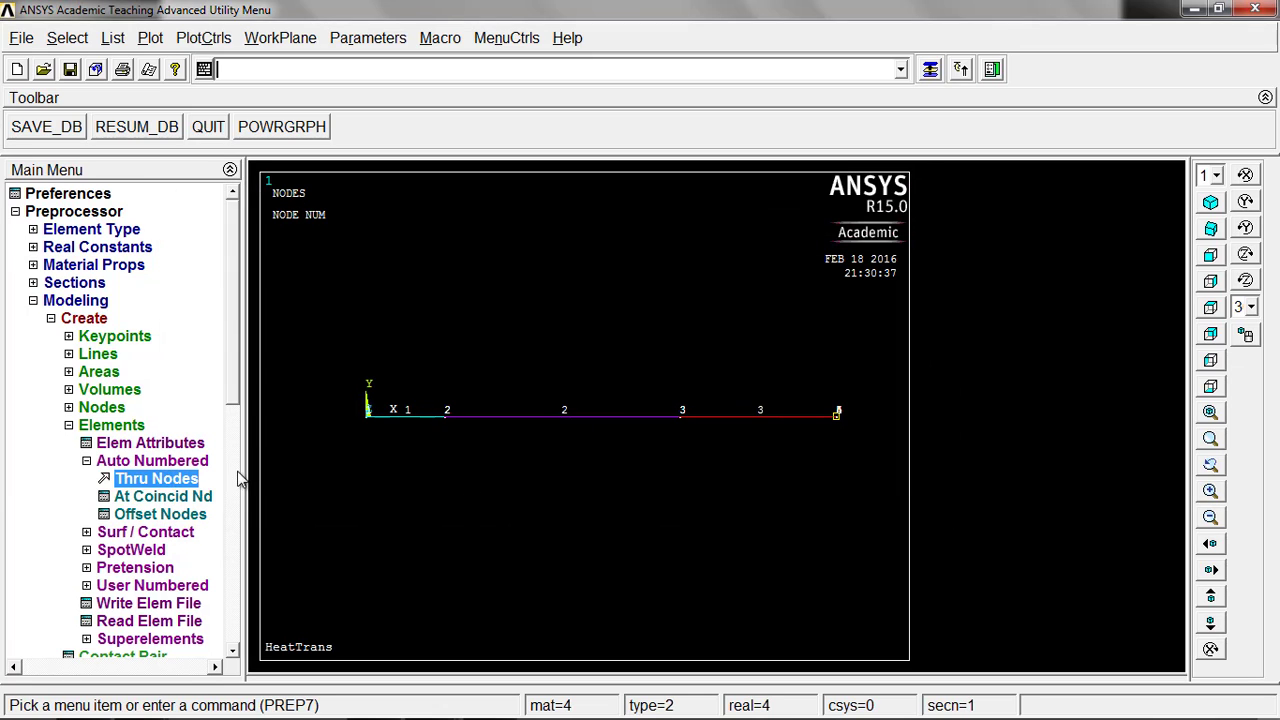
{"action": "left_click", "coordinate": [57, 320]}
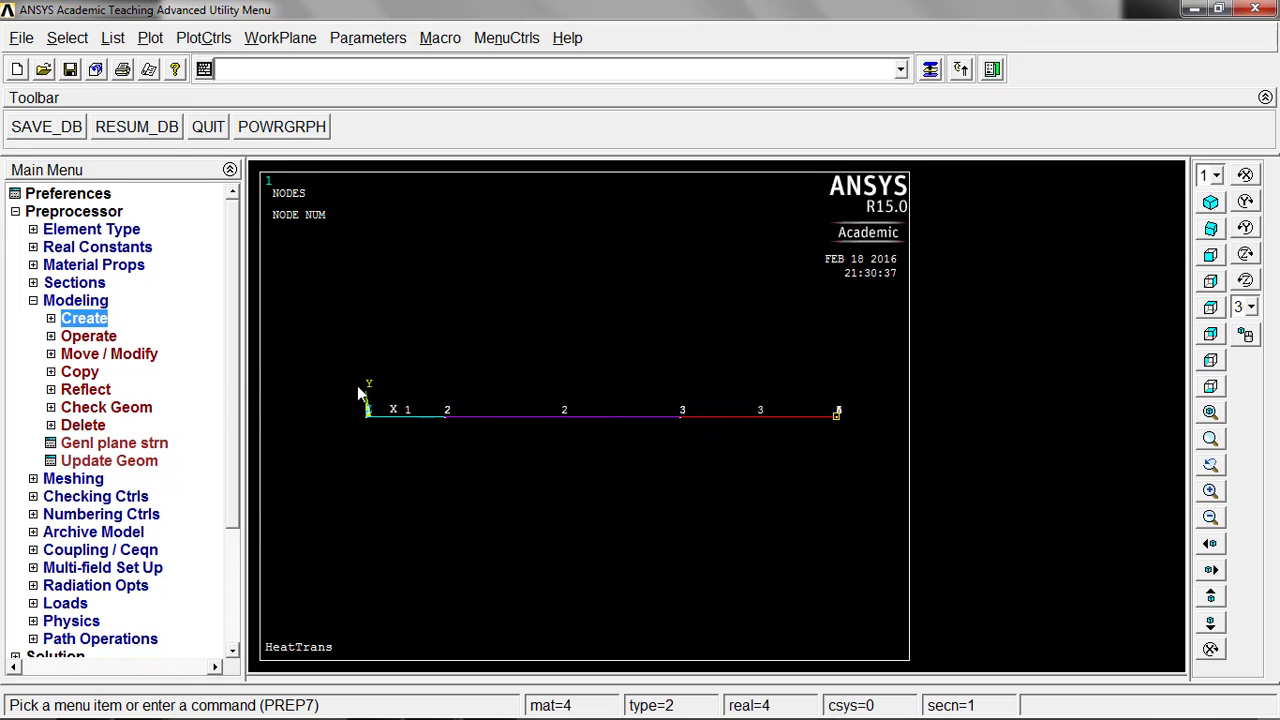
{"action": "left_click", "coordinate": [120, 355]}
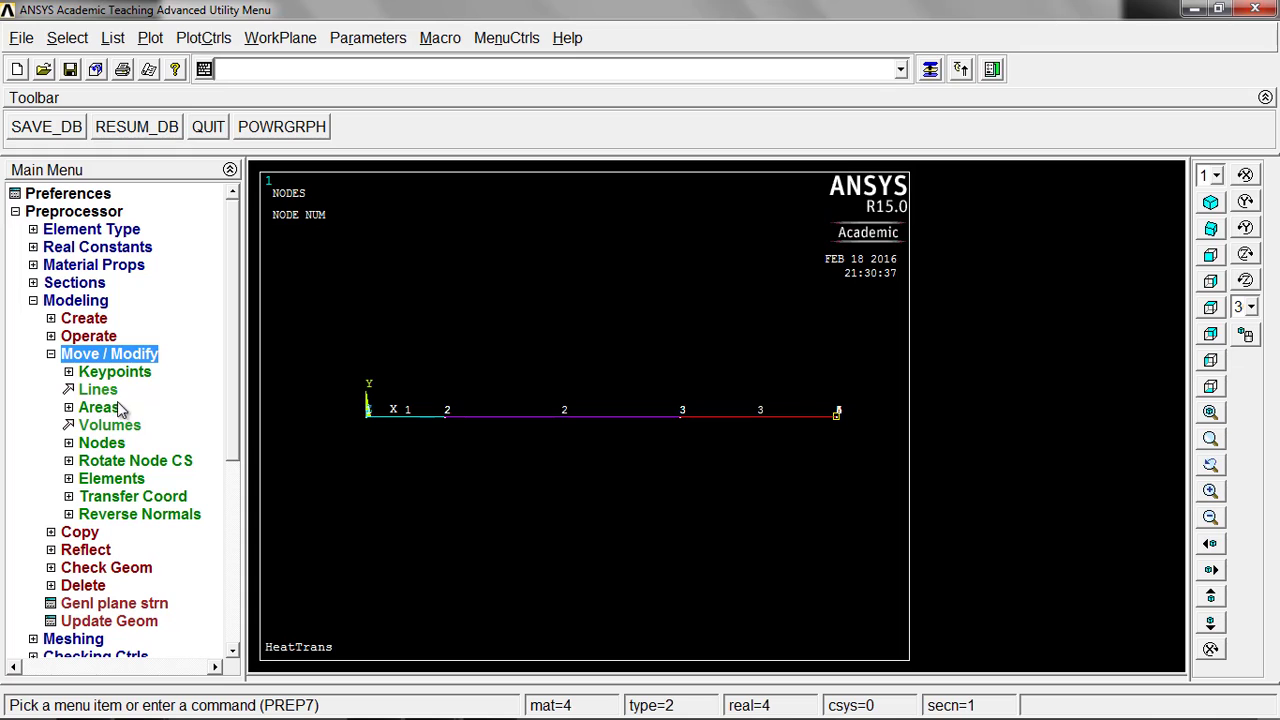
{"action": "left_click", "coordinate": [112, 479]}
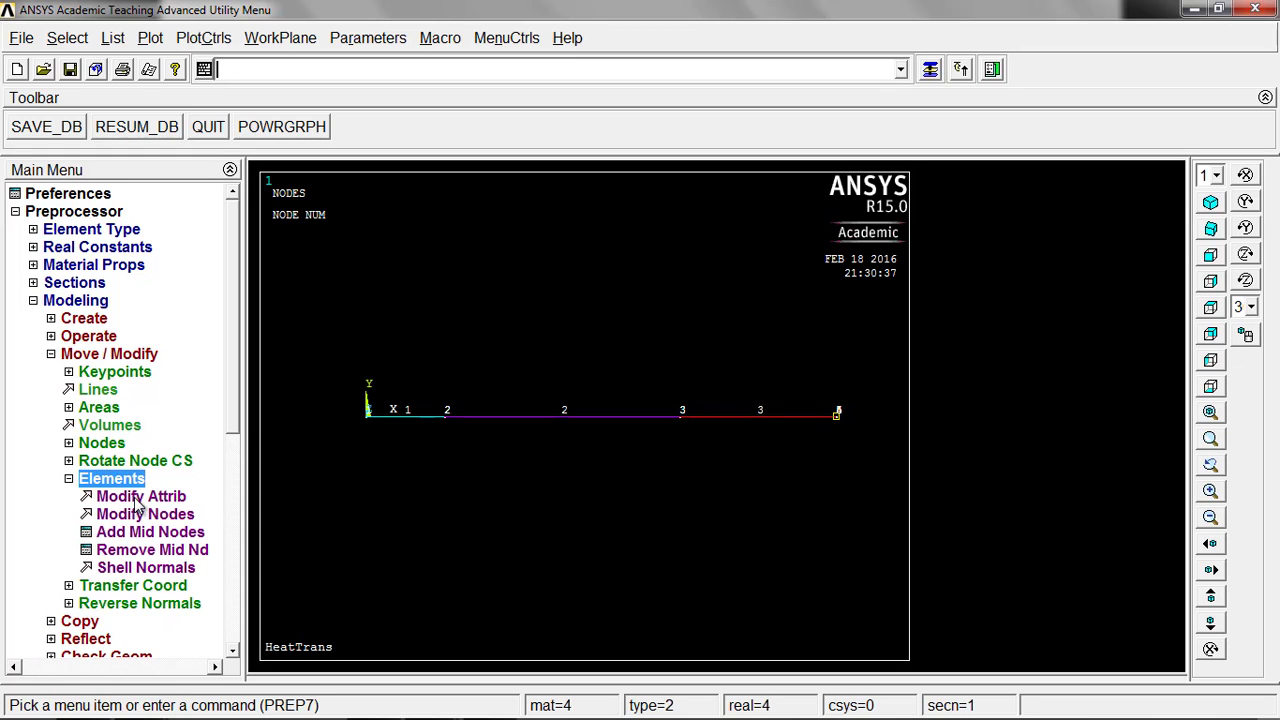
{"action": "left_click", "coordinate": [140, 497]}
{"action": "left_click", "coordinate": [424, 428]}
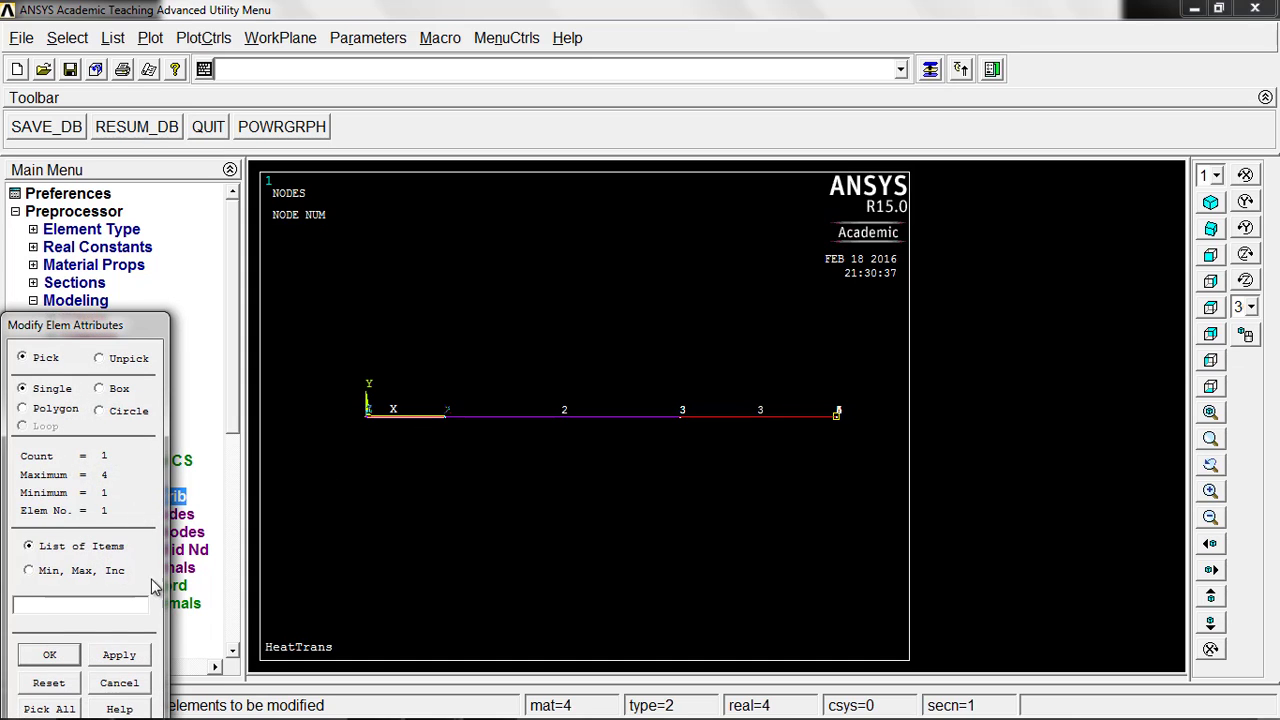
{"action": "left_click", "coordinate": [49, 654]}
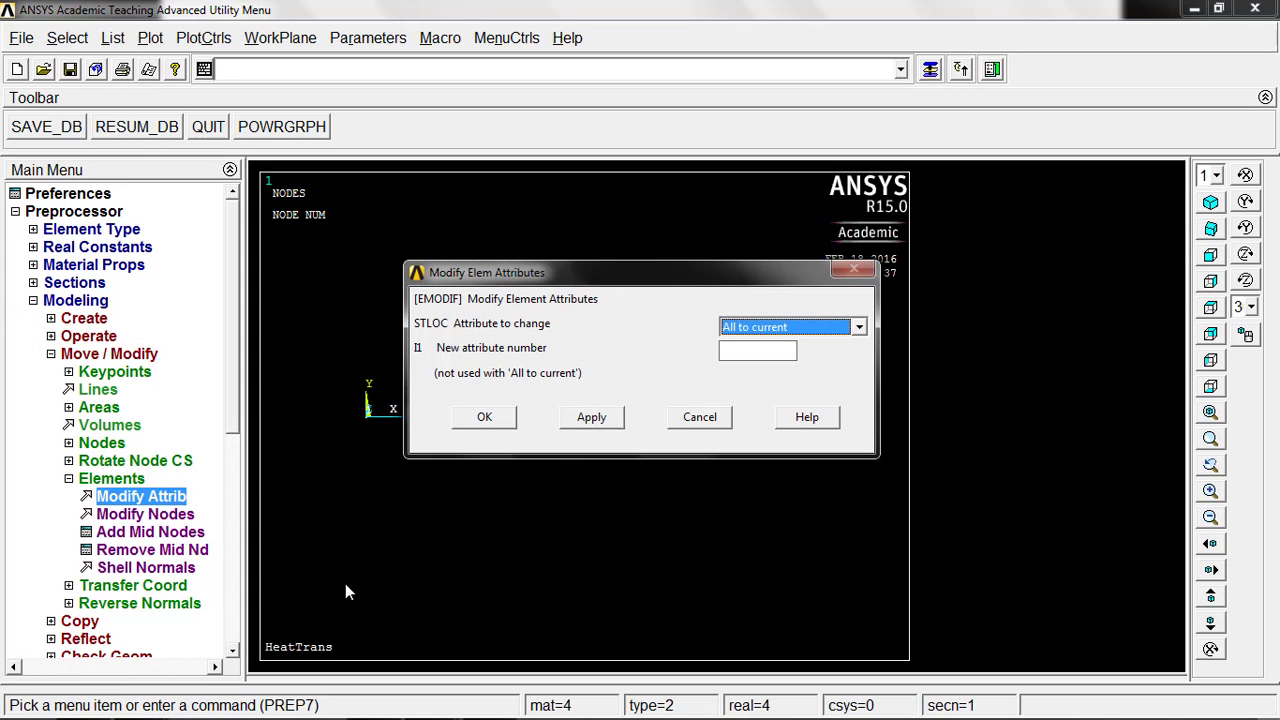
{"action": "left_click", "coordinate": [781, 326]}
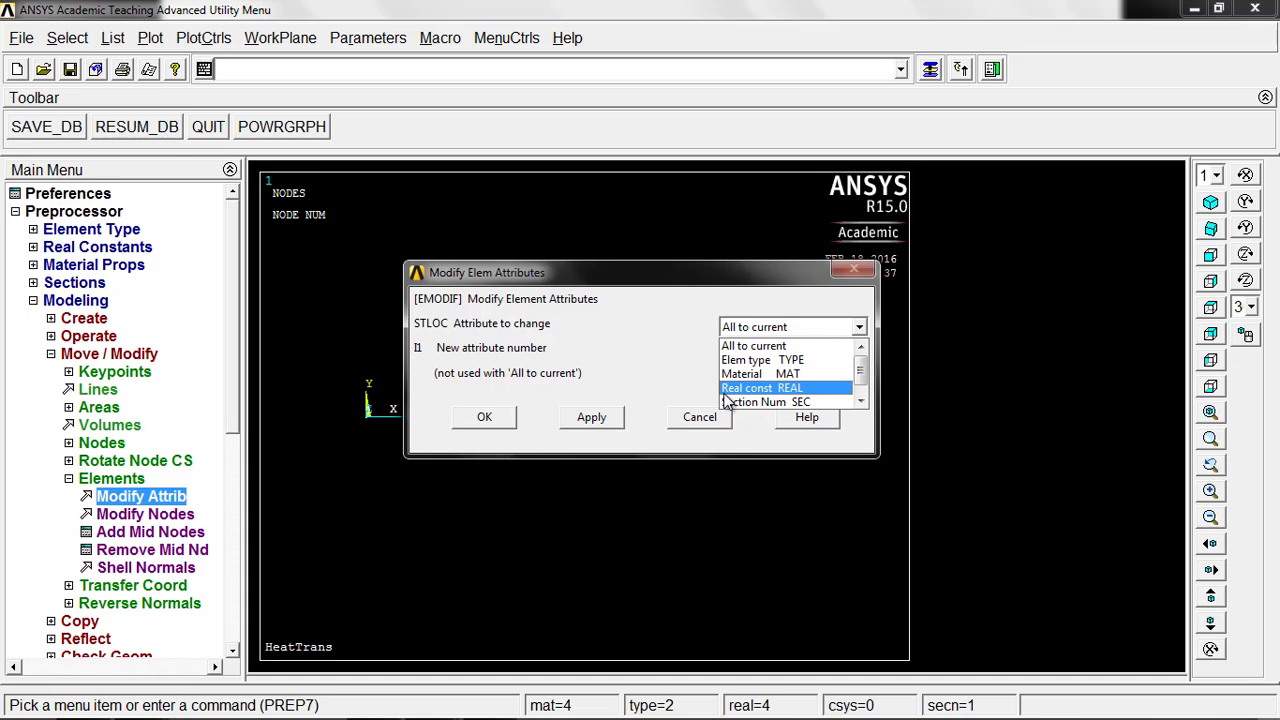
{"action": "left_click", "coordinate": [653, 372]}
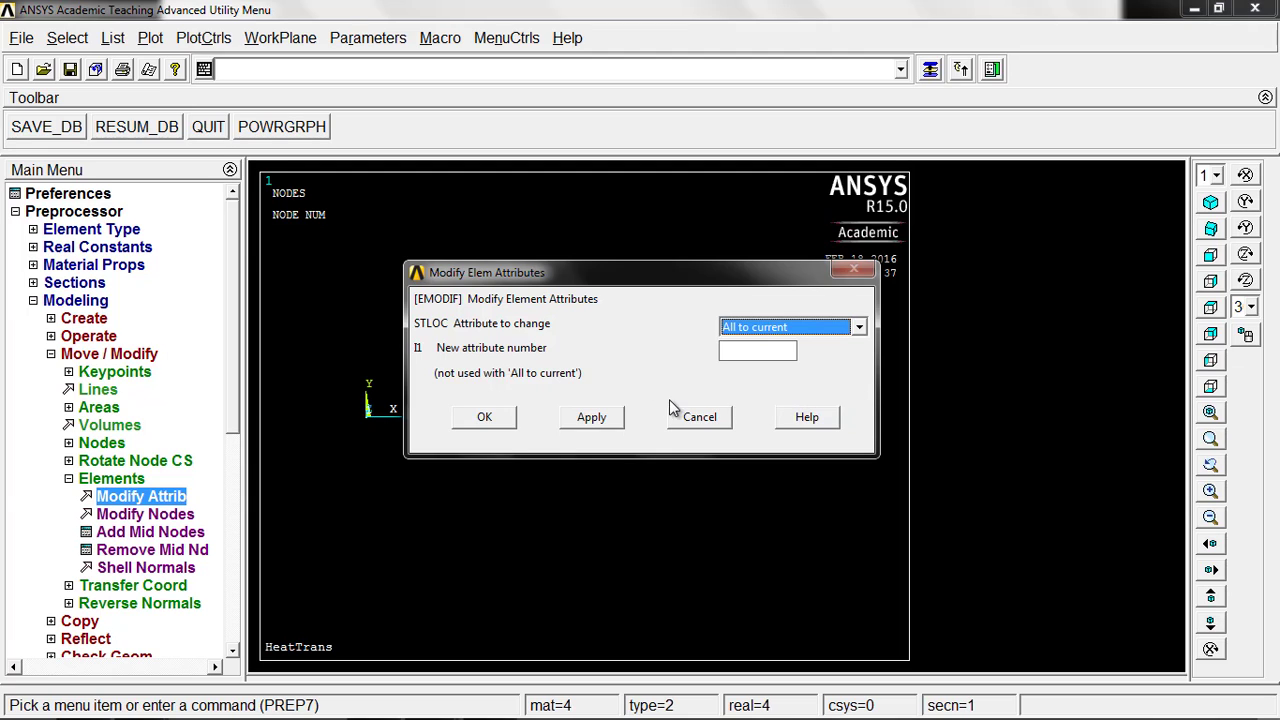
{"action": "left_click", "coordinate": [699, 417]}
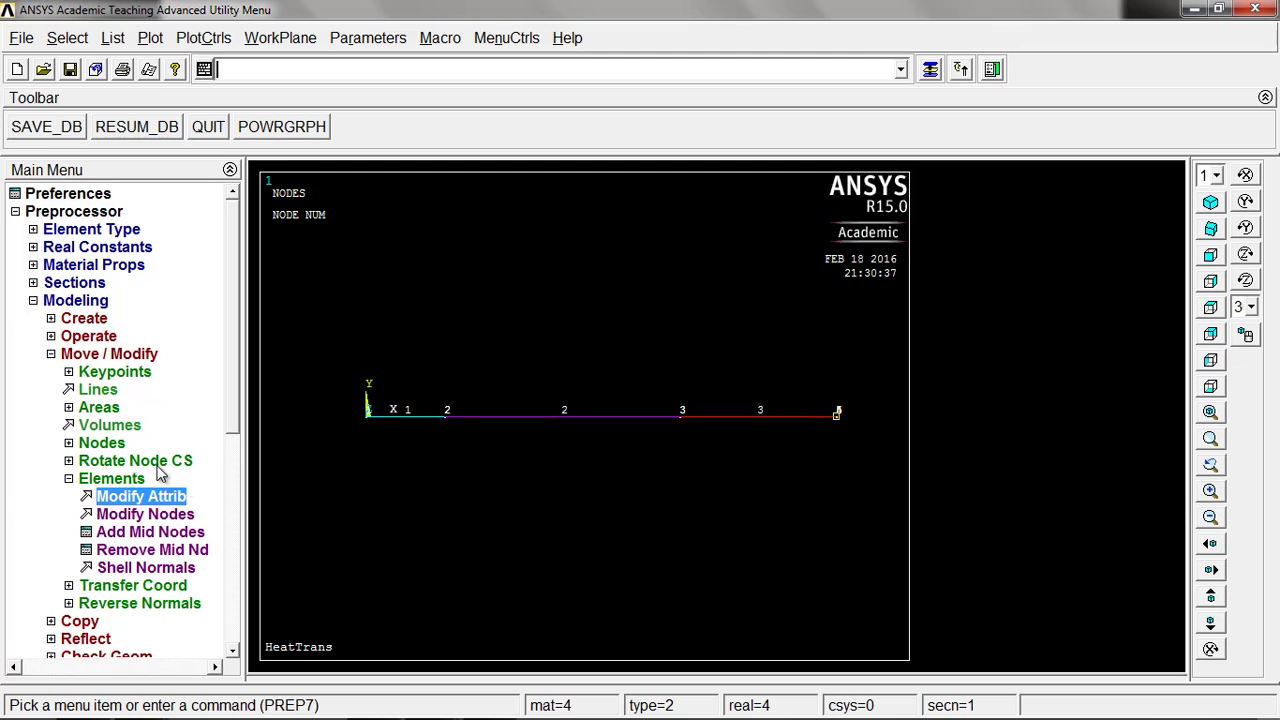
{"action": "left_click", "coordinate": [66, 356]}
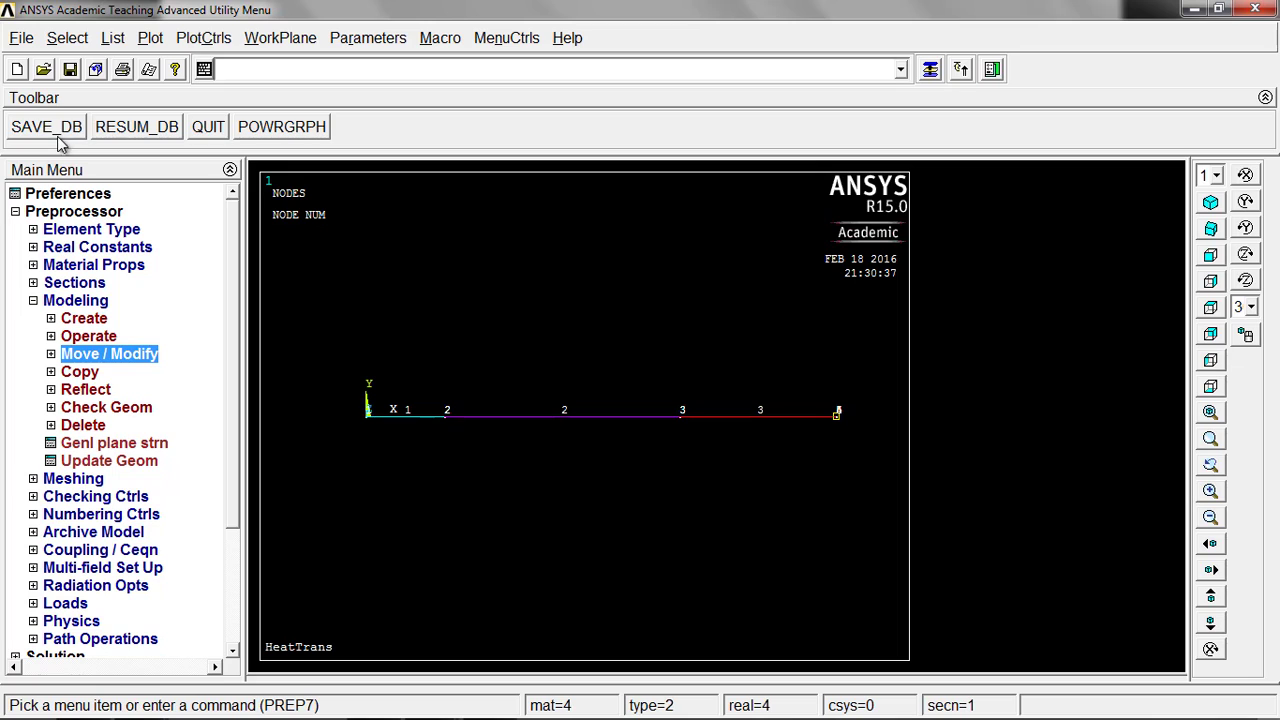
Step: Apply a constant TEMP load of 200 to node 1 at the origin as a solution boundary condition
{"action": "left_click", "coordinate": [16, 212]}
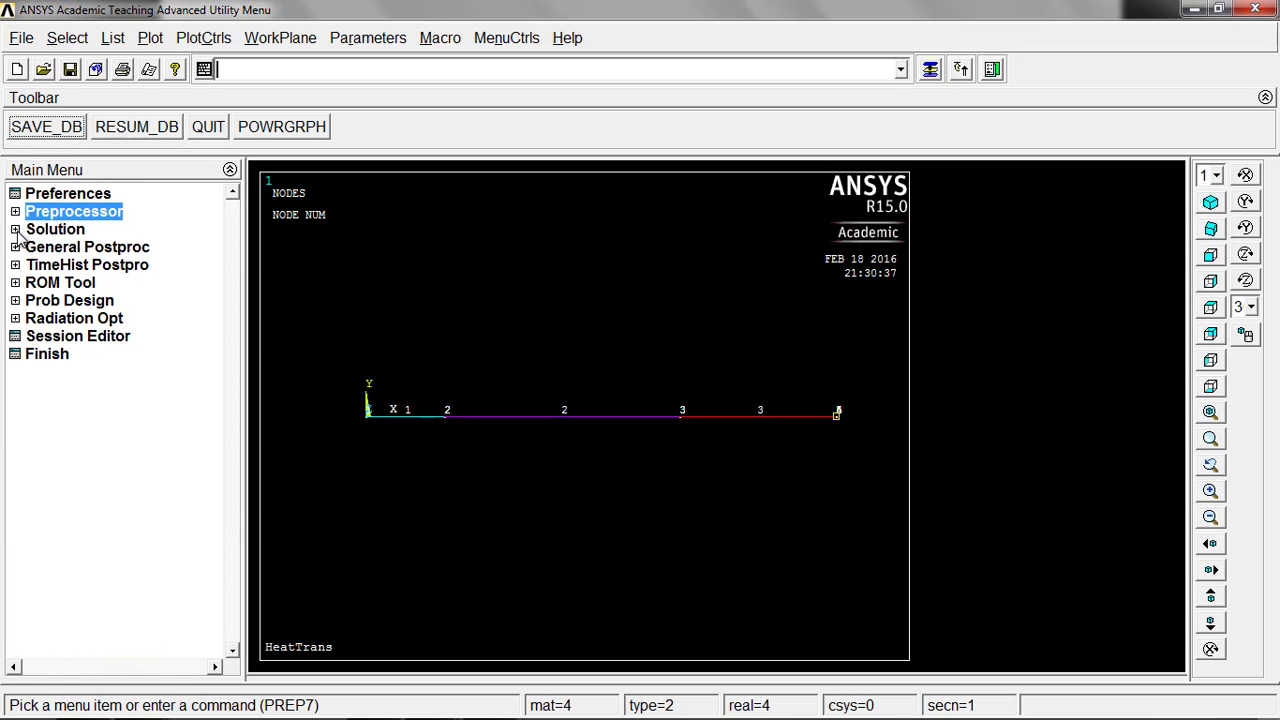
{"action": "left_click", "coordinate": [16, 230]}
{"action": "left_click", "coordinate": [53, 266]}
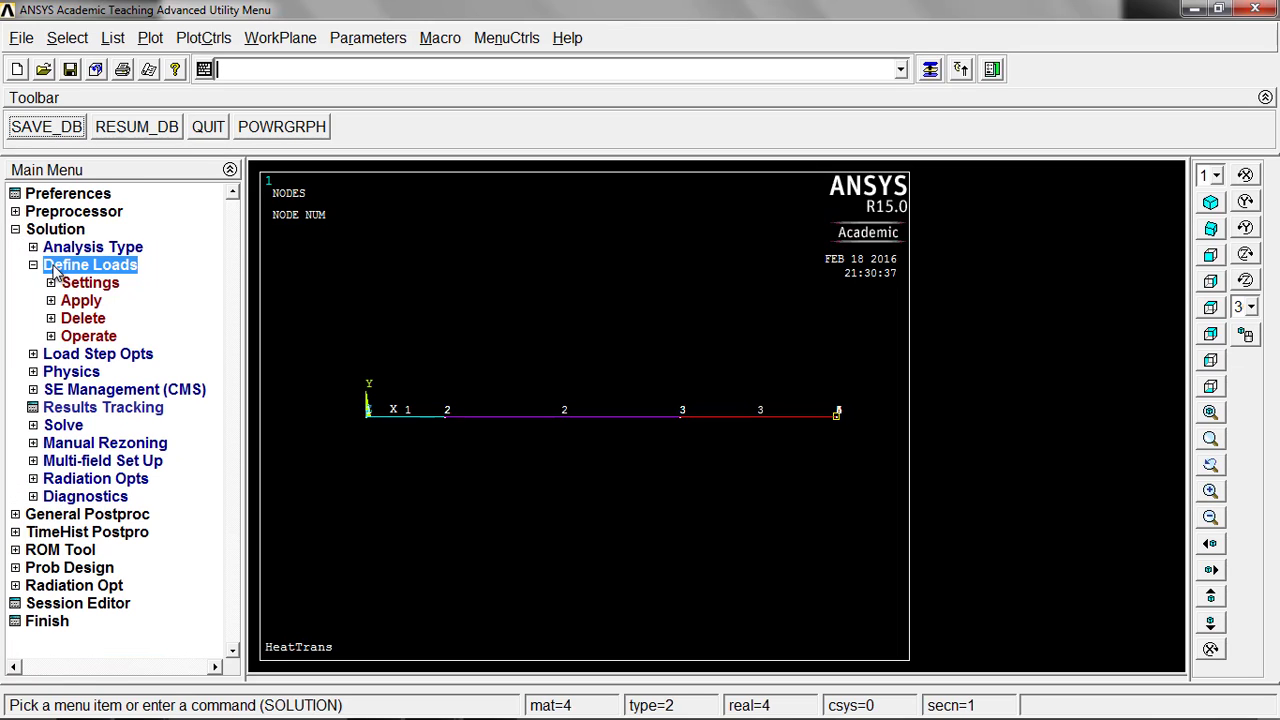
{"action": "left_click", "coordinate": [70, 303]}
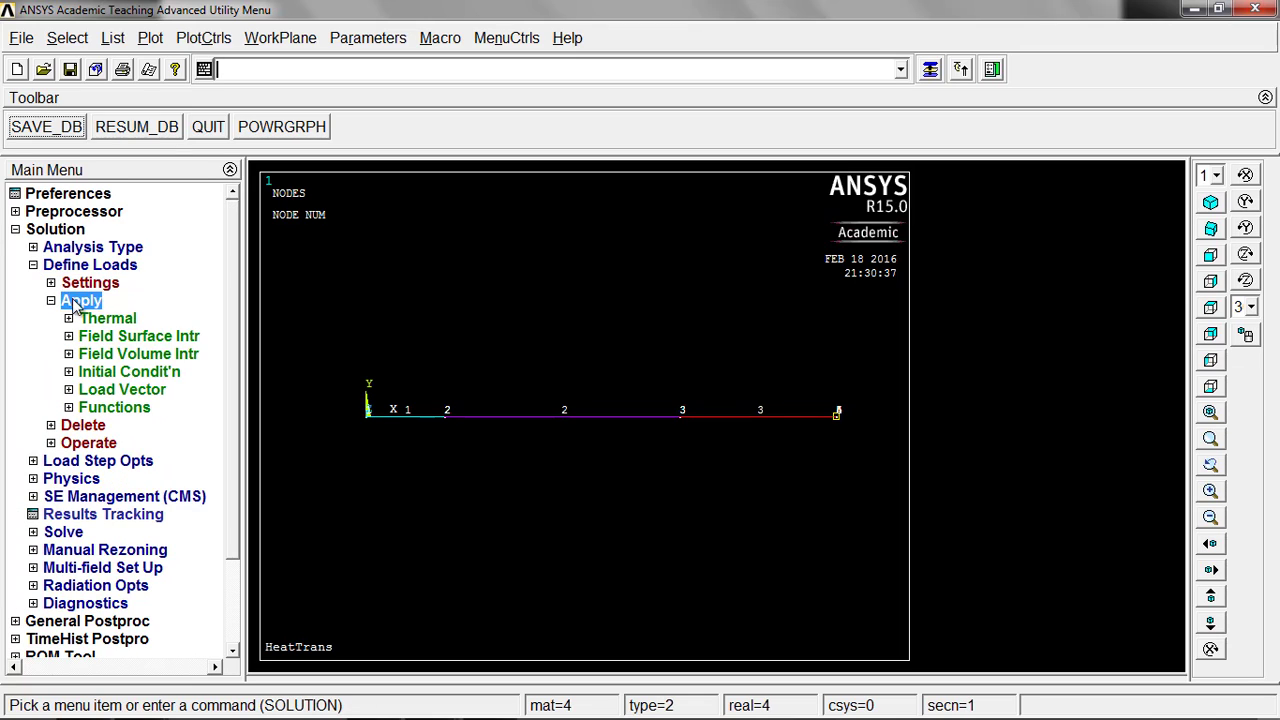
{"action": "left_click", "coordinate": [96, 318]}
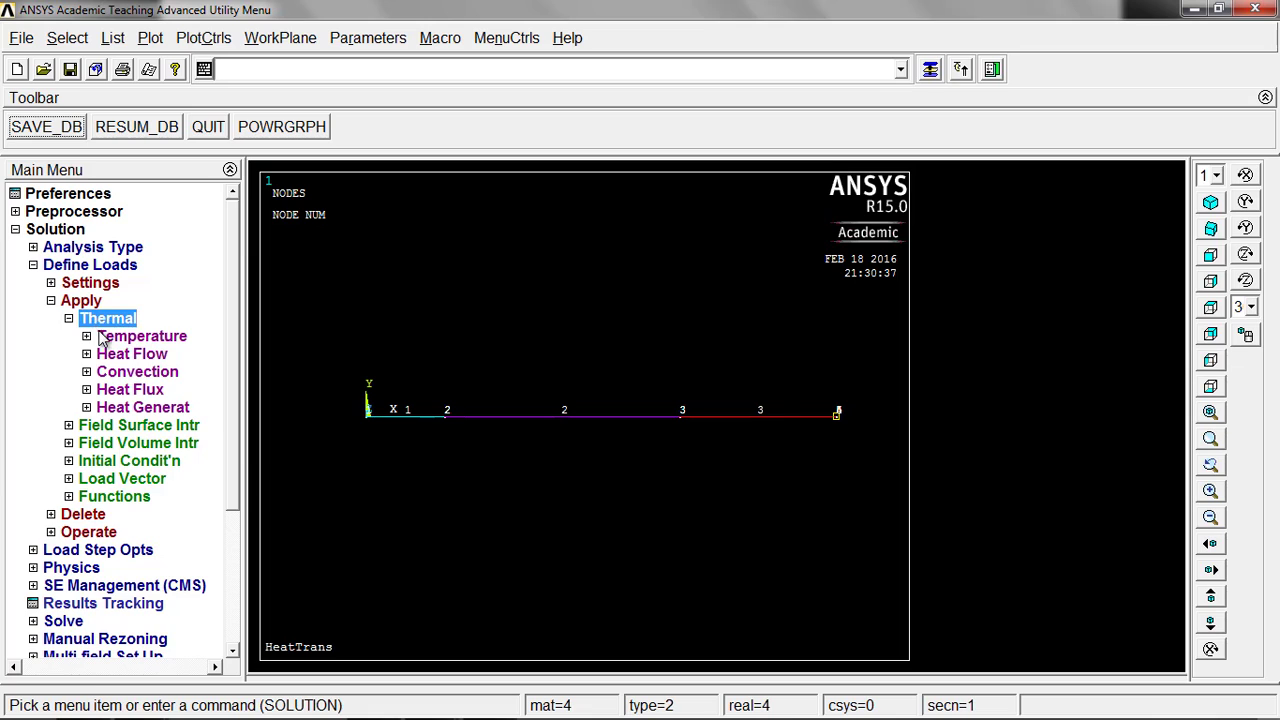
{"action": "left_click", "coordinate": [100, 336]}
{"action": "left_click", "coordinate": [140, 408]}
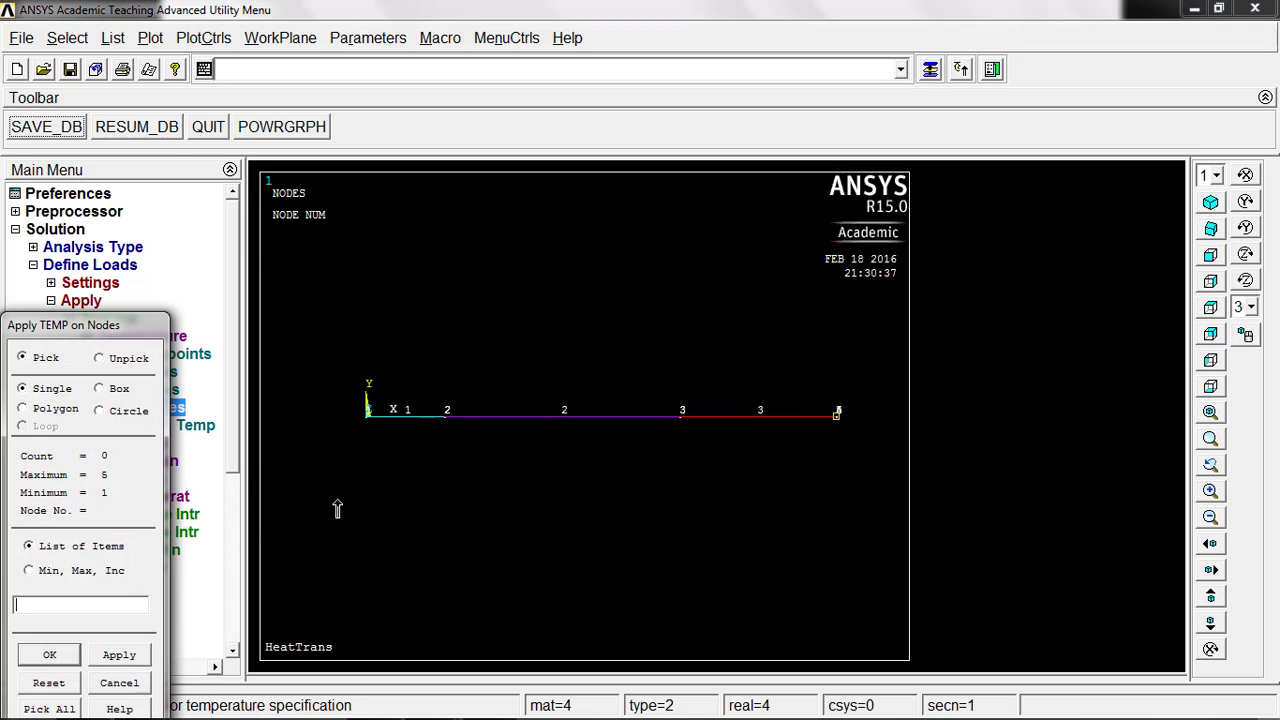
{"action": "left_click", "coordinate": [367, 418]}
{"action": "middle_click", "coordinate": [368, 520]}
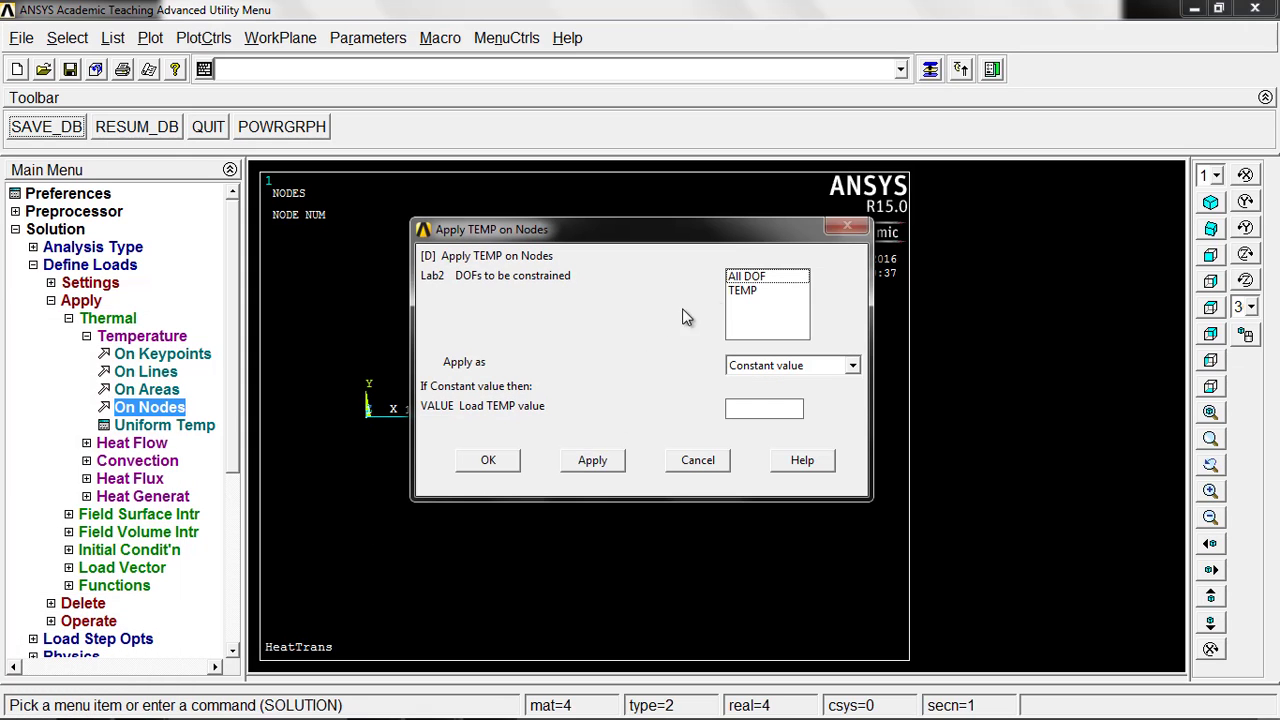
{"action": "left_click", "coordinate": [742, 291]}
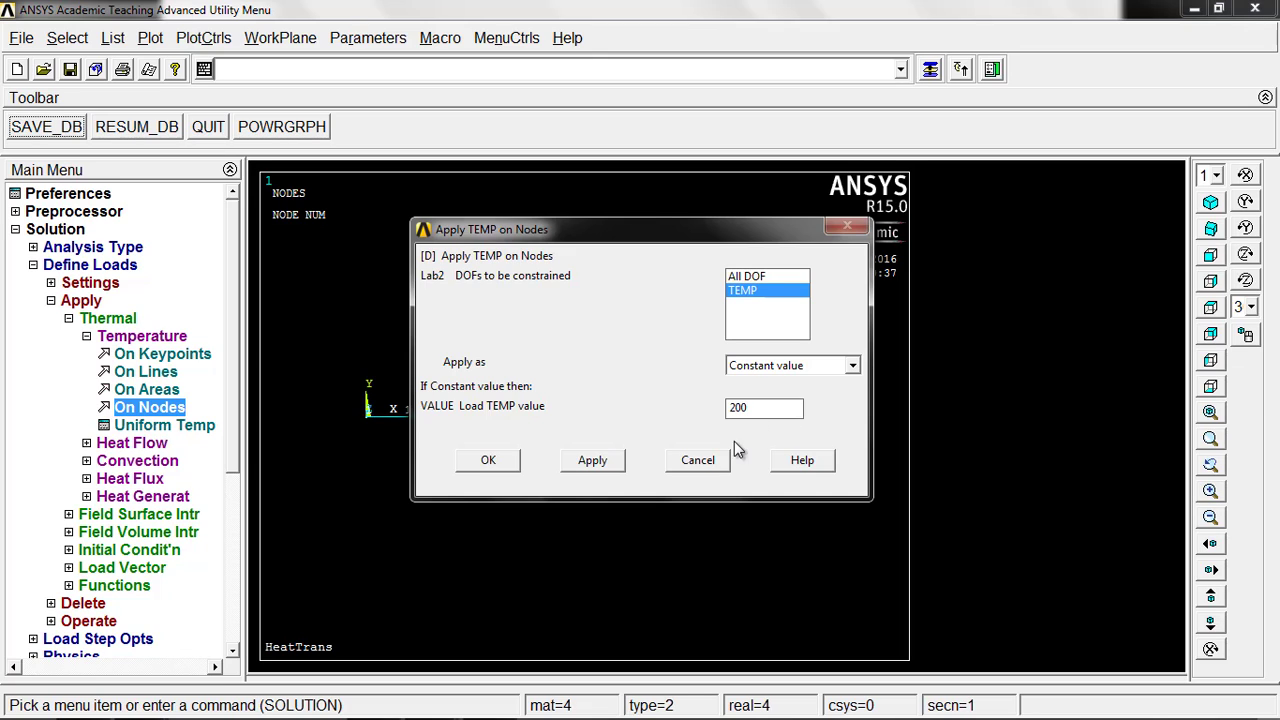
{"action": "left_click", "coordinate": [485, 463]}
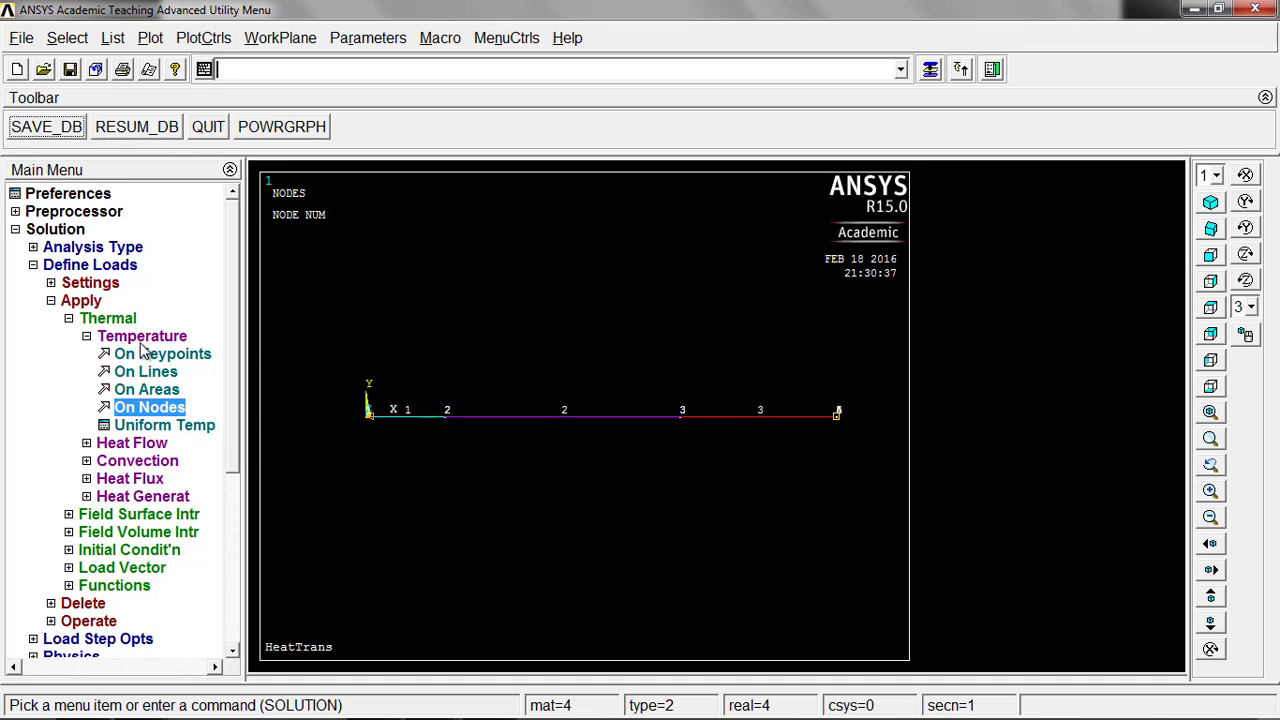
Step: Apply a constant TEMP load of 30 to node 5, choosing it from the two coincident nodes
{"action": "left_click", "coordinate": [152, 410]}
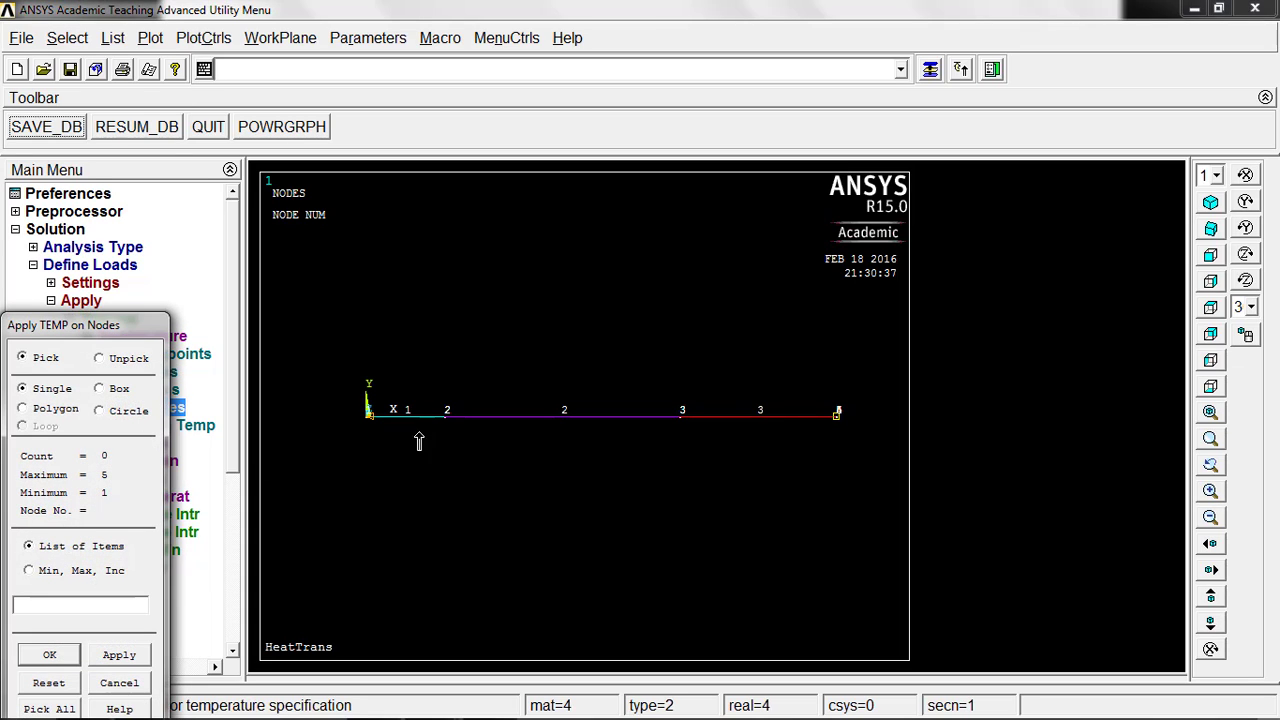
{"action": "left_click", "coordinate": [838, 414]}
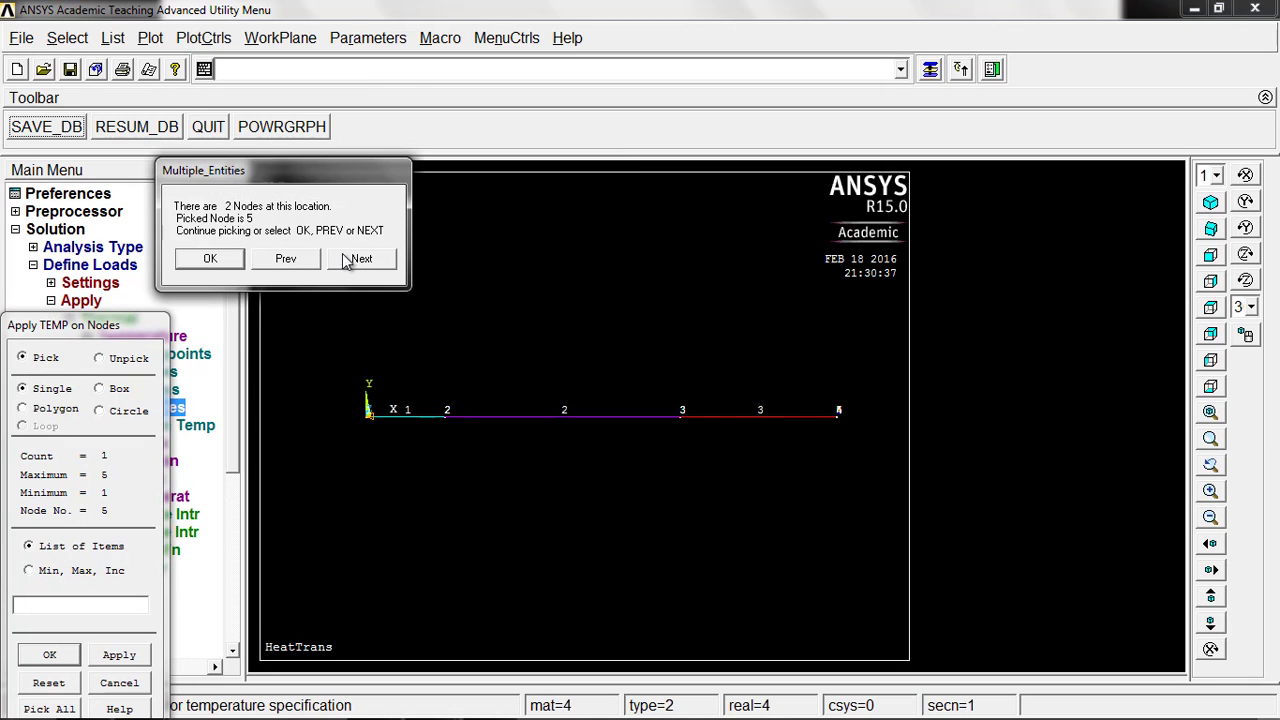
{"action": "left_click", "coordinate": [352, 259]}
{"action": "left_click", "coordinate": [215, 260]}
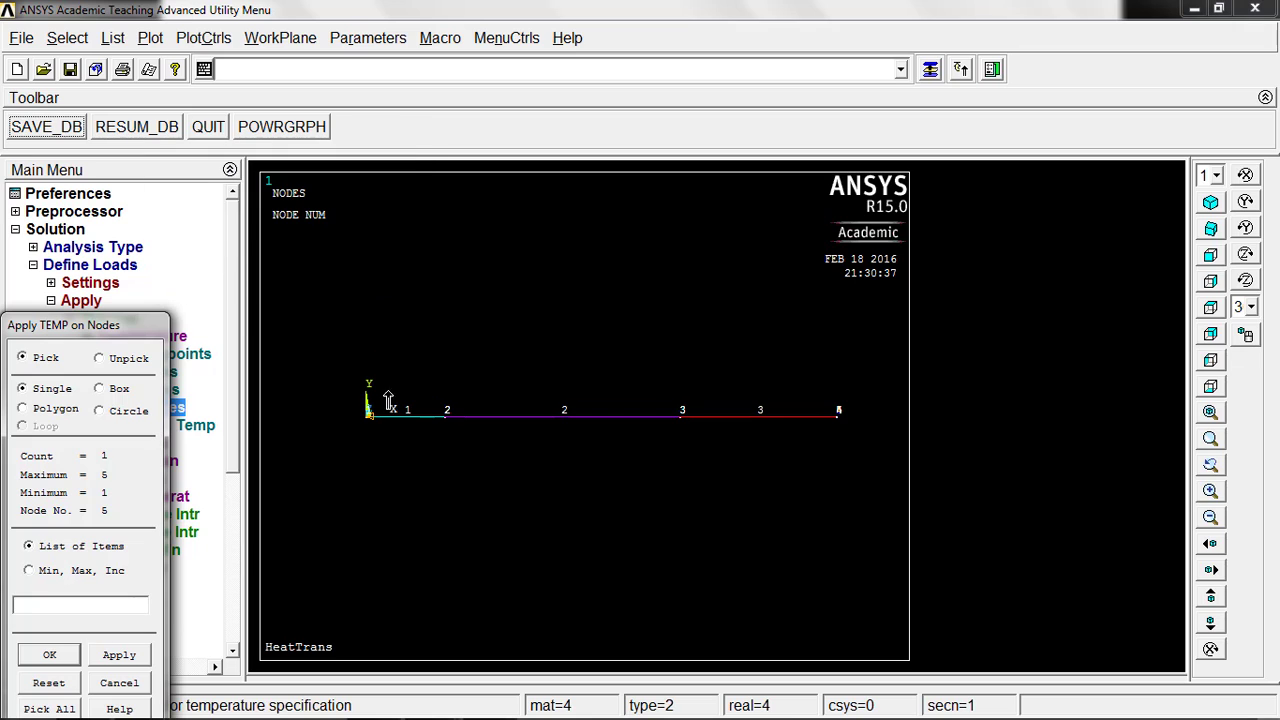
{"action": "left_click", "coordinate": [50, 656]}
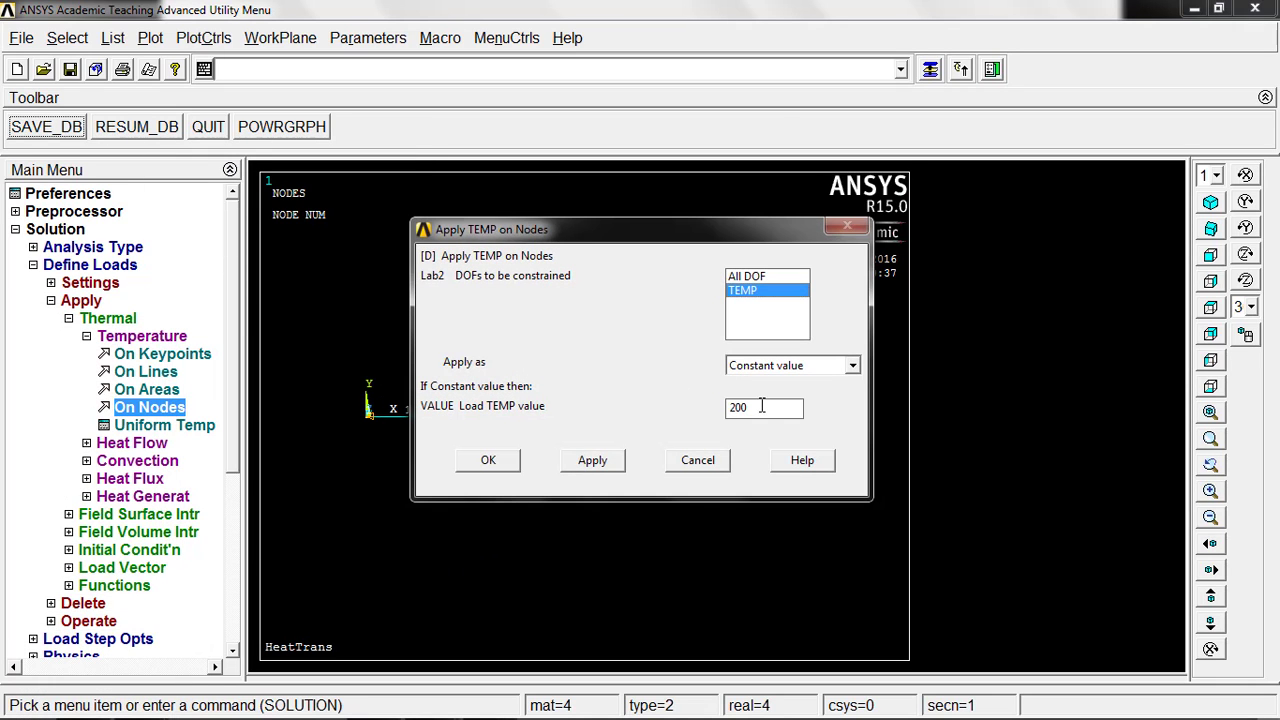
{"action": "left_click_drag", "start_coordinate": [761, 406], "coordinate": [709, 420]}
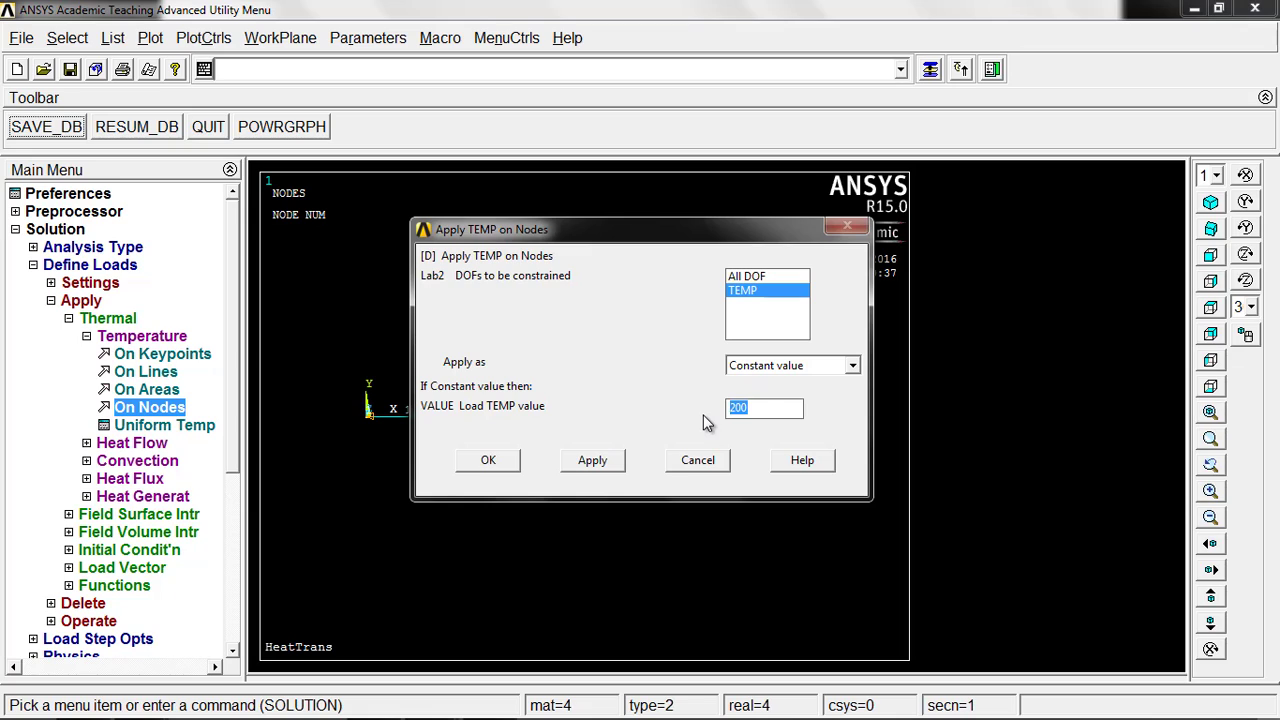
{"action": "type", "text": "30"}
{"action": "left_click", "coordinate": [487, 464]}
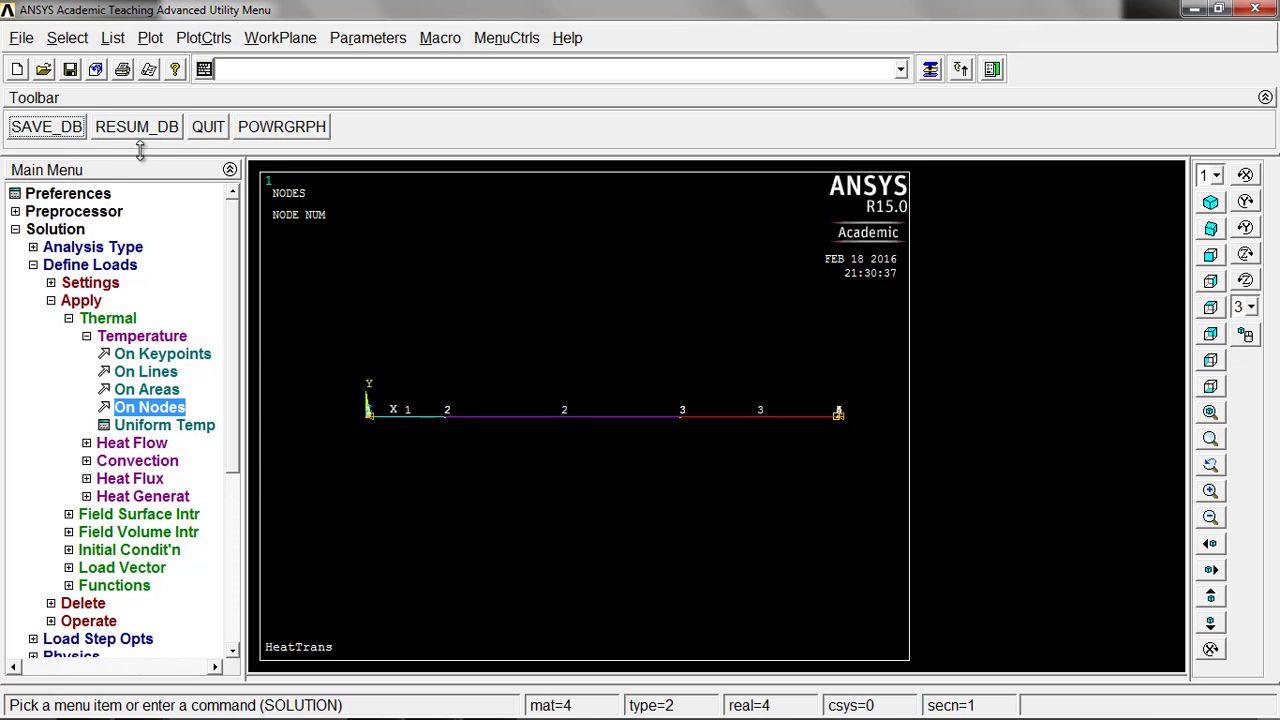
Step: Save the database, solve the current load step with the SOLV command allowed to execute, and close the solution status listing
{"action": "left_click", "coordinate": [50, 133]}
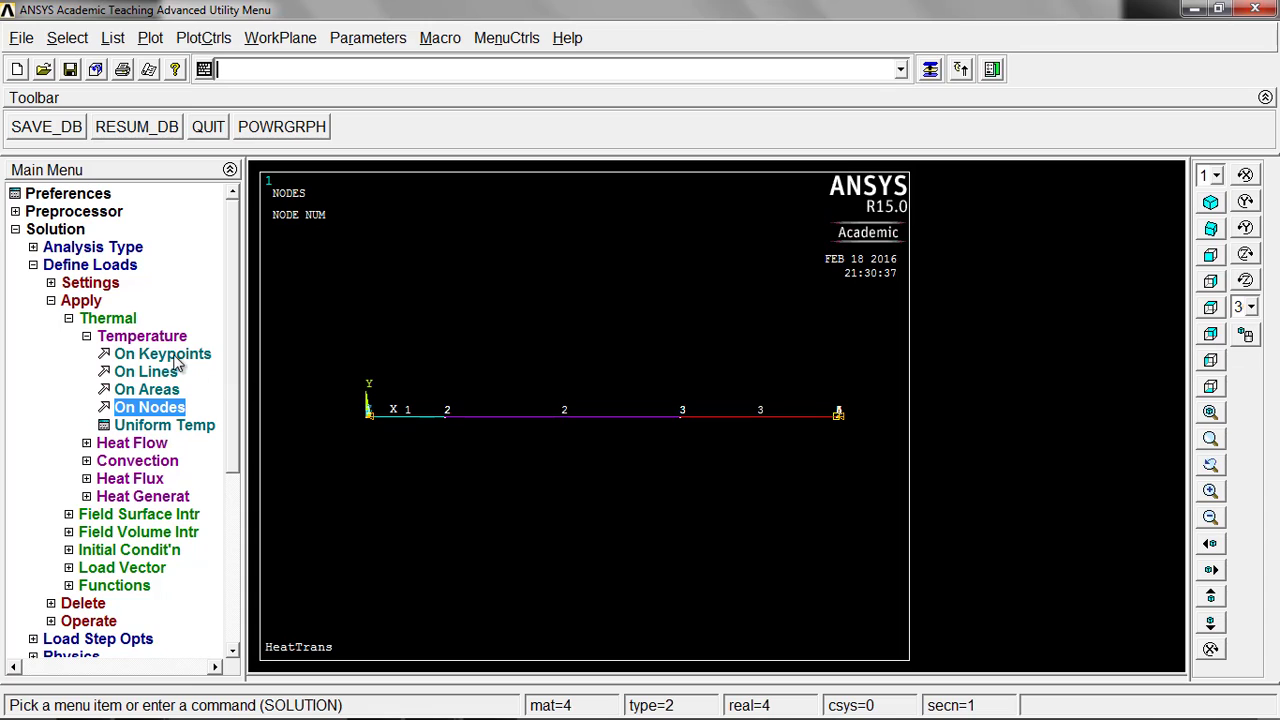
{"action": "left_click", "coordinate": [51, 300]}
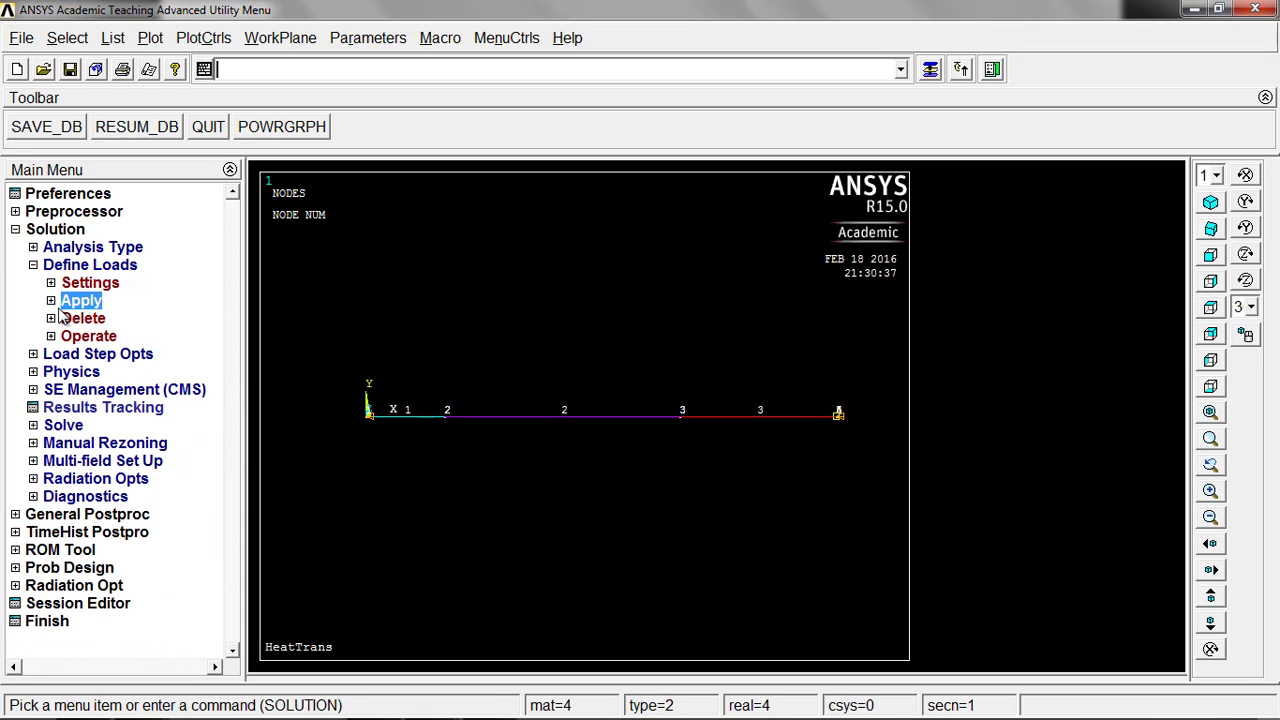
{"action": "left_click", "coordinate": [33, 265]}
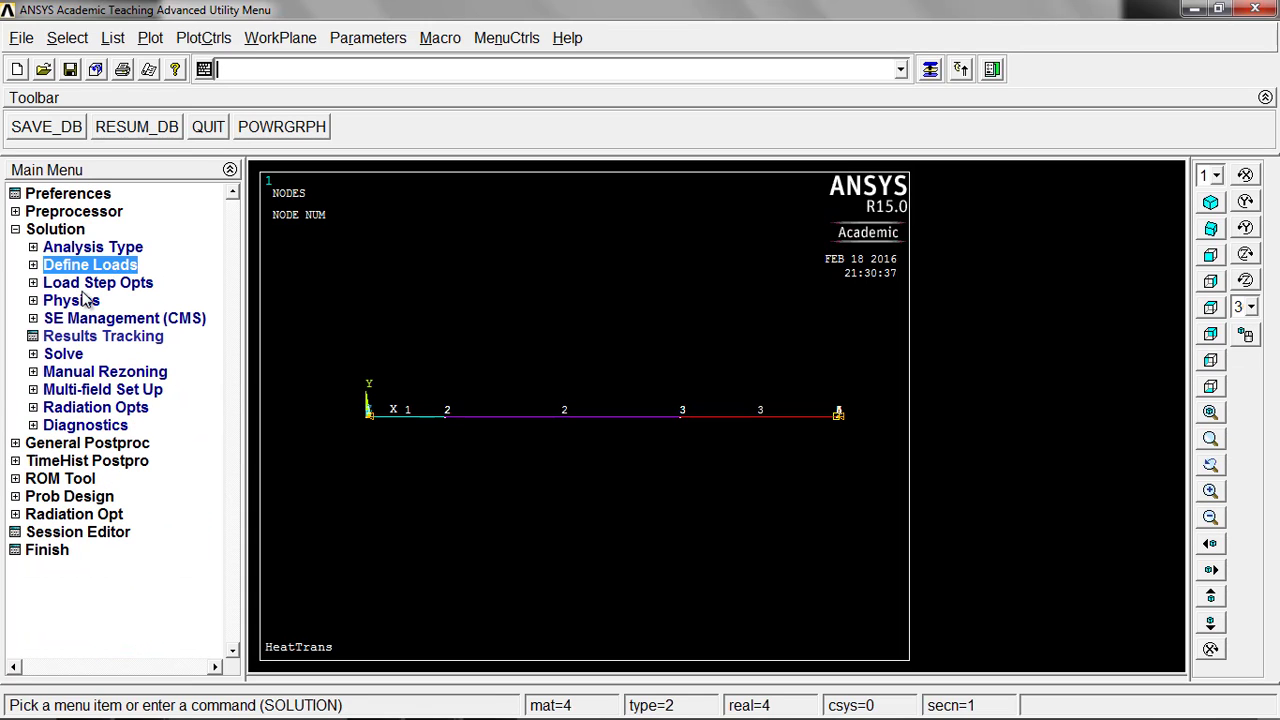
{"action": "left_click", "coordinate": [78, 355]}
{"action": "left_click", "coordinate": [84, 373]}
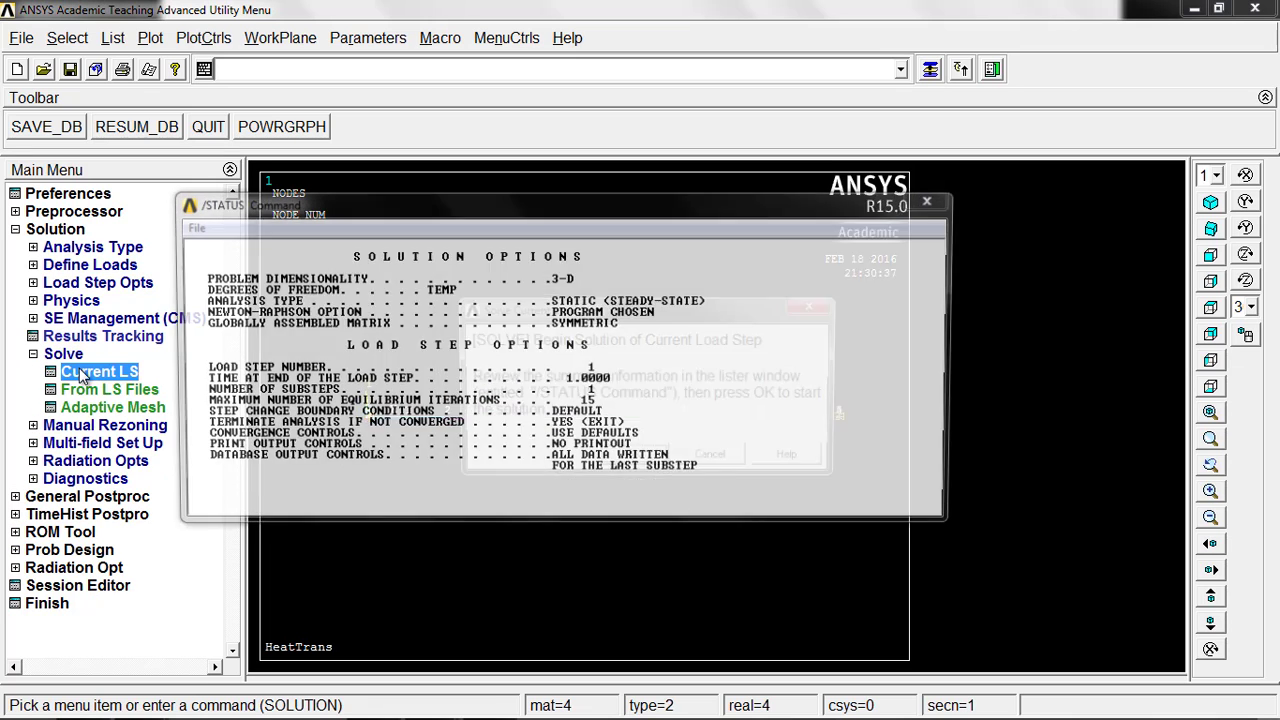
{"action": "left_click", "coordinate": [633, 457]}
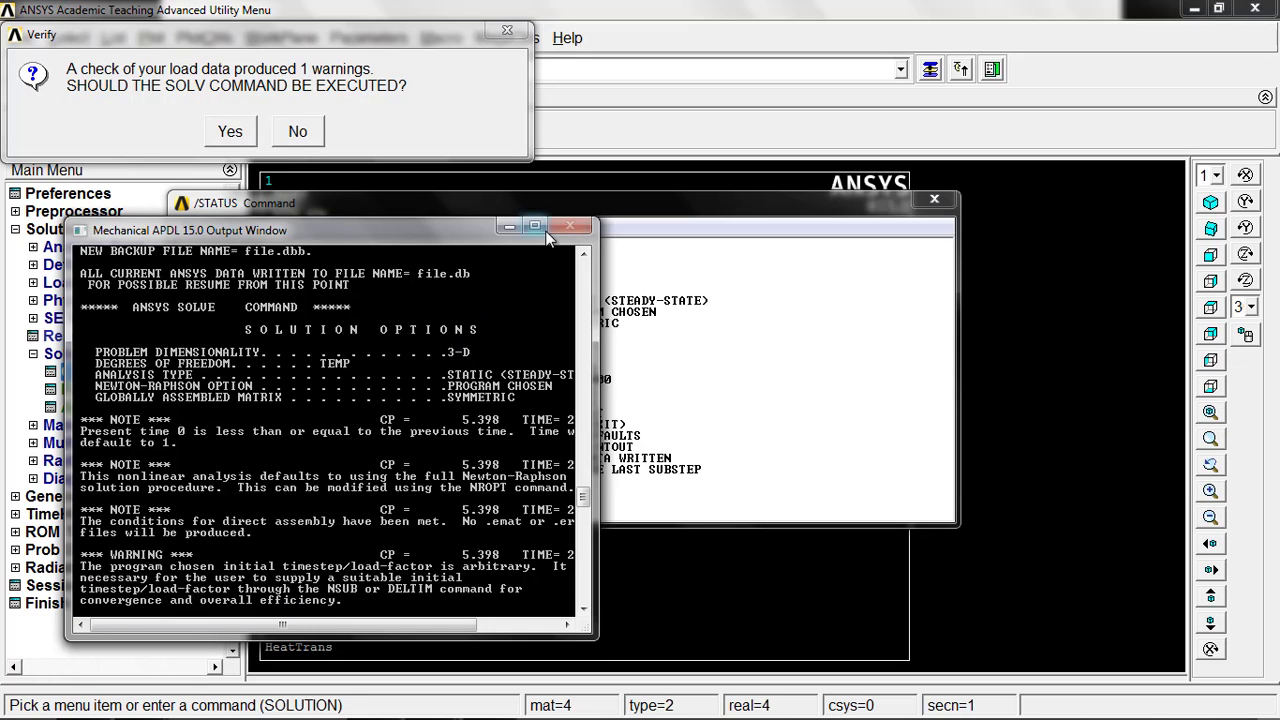
{"action": "left_click", "coordinate": [230, 131]}
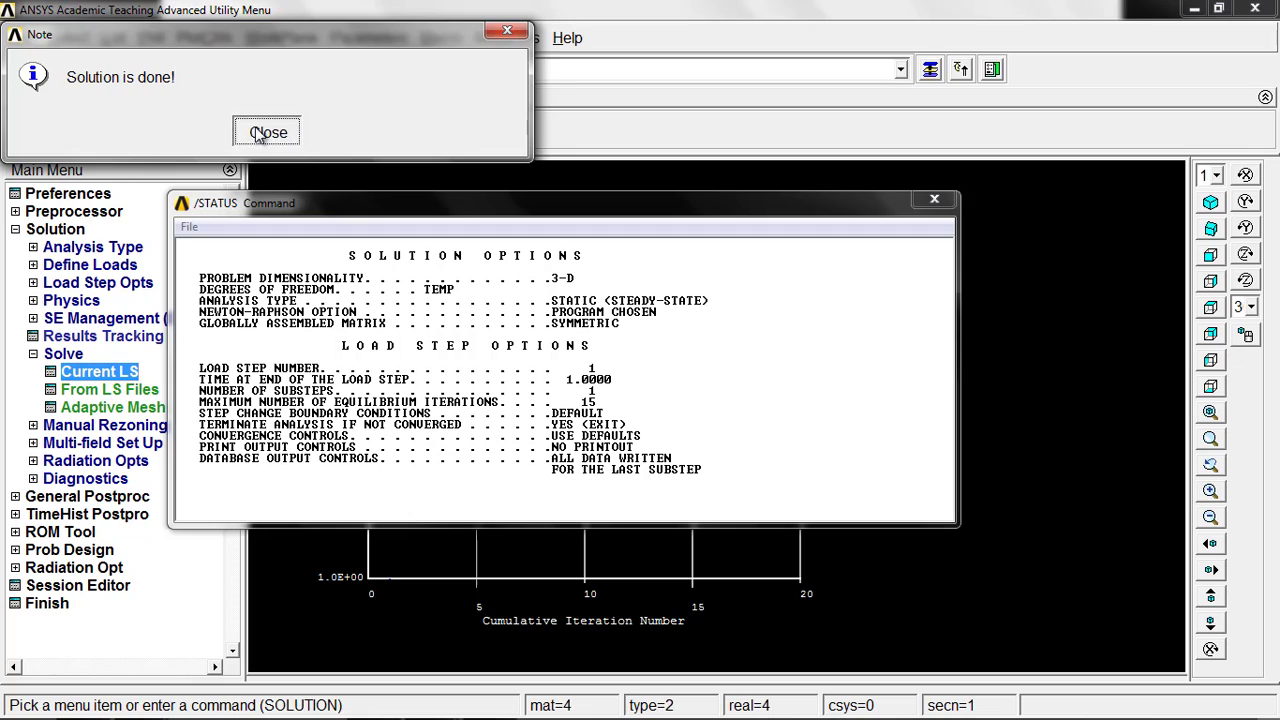
{"action": "left_click", "coordinate": [266, 131]}
{"action": "left_click", "coordinate": [935, 203]}
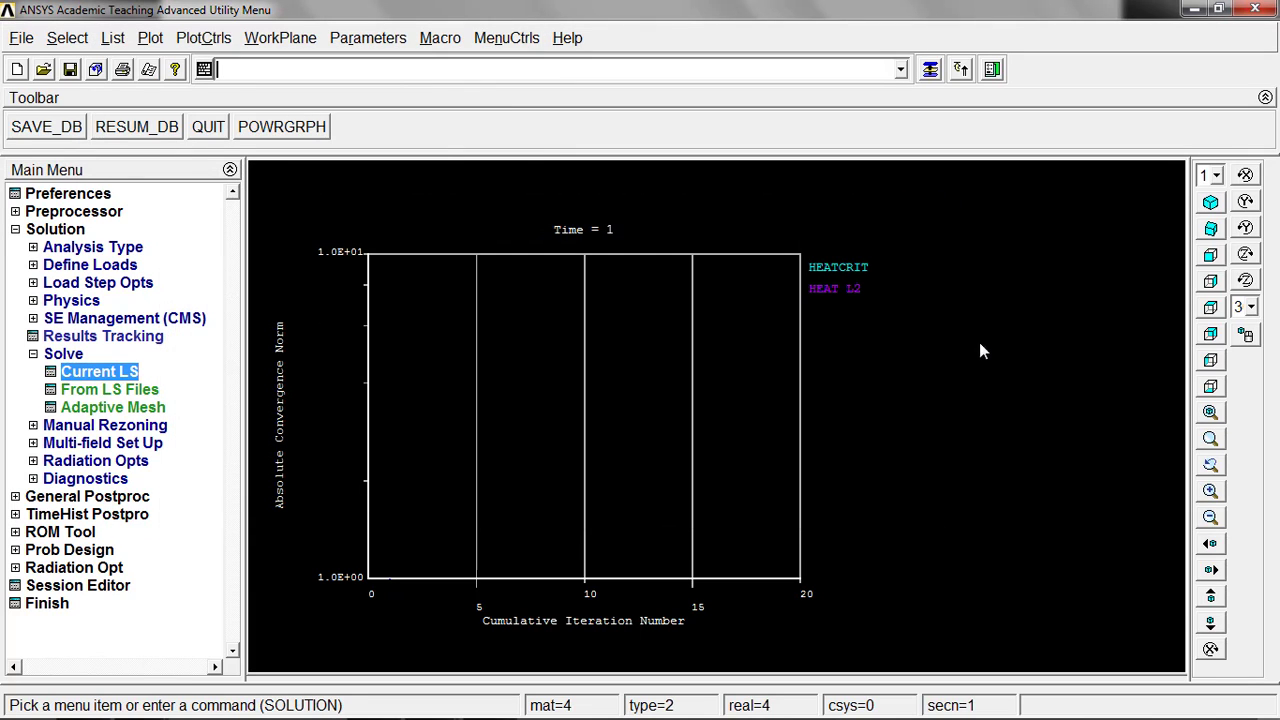
Step: List the Nodal Temperature results from the DOF solution in the general postprocessor and examine the temperature at each node
{"action": "left_click", "coordinate": [120, 497]}
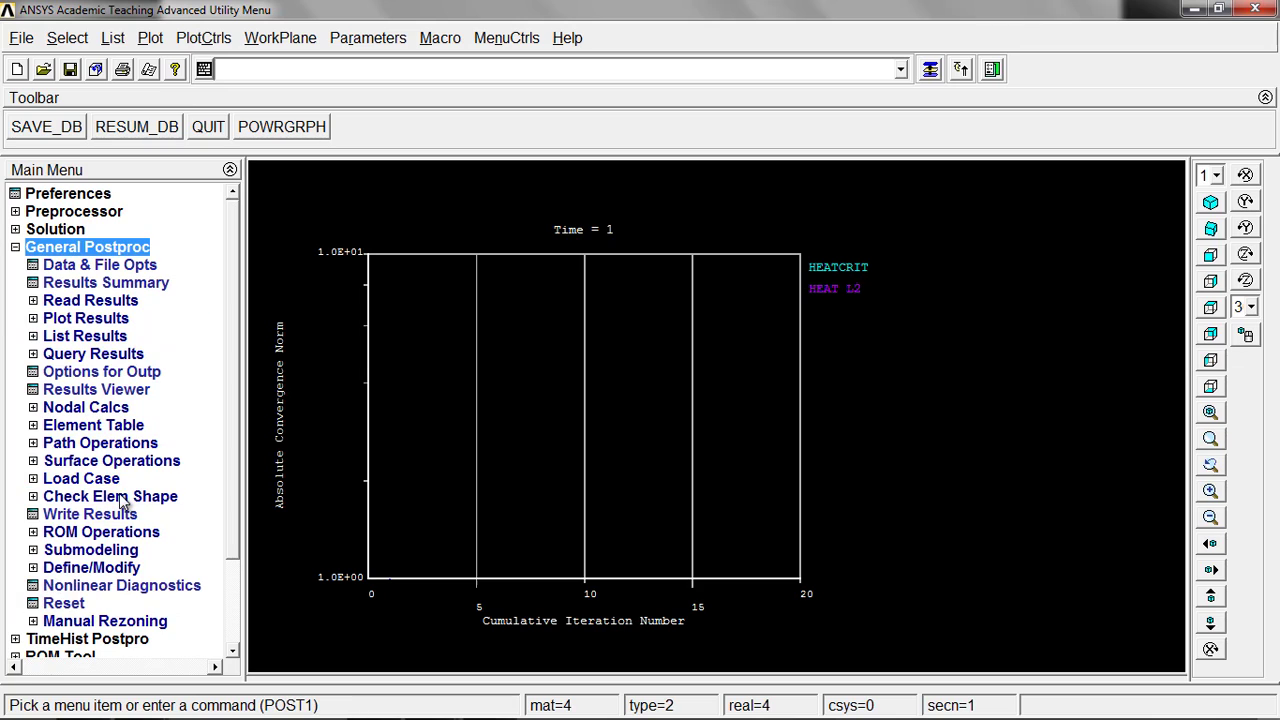
{"action": "left_click", "coordinate": [100, 337]}
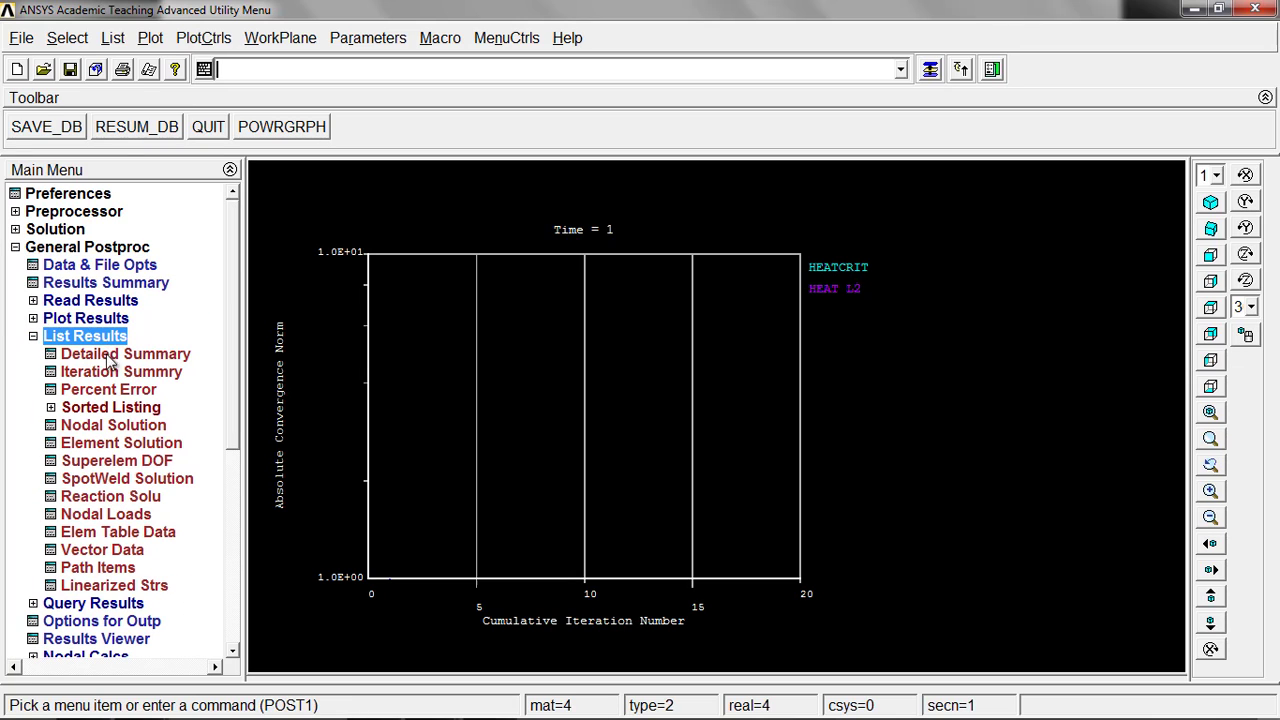
{"action": "left_click", "coordinate": [110, 428]}
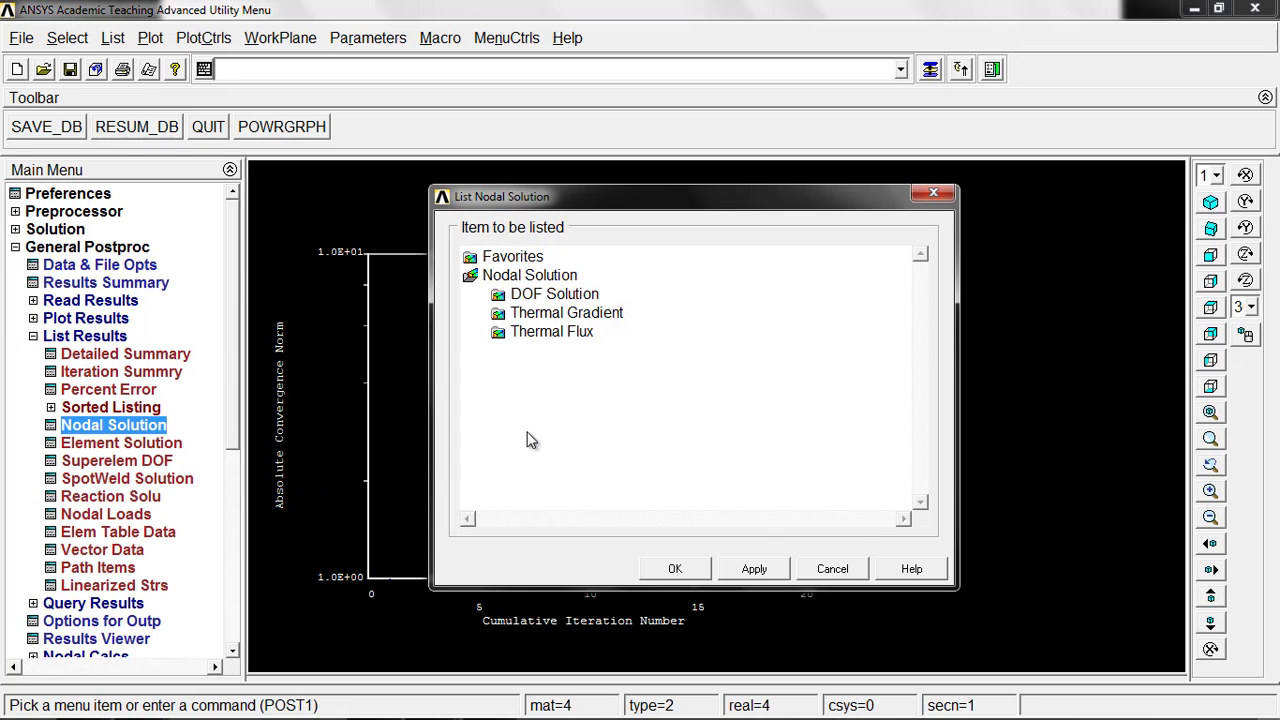
{"action": "left_click", "coordinate": [558, 296]}
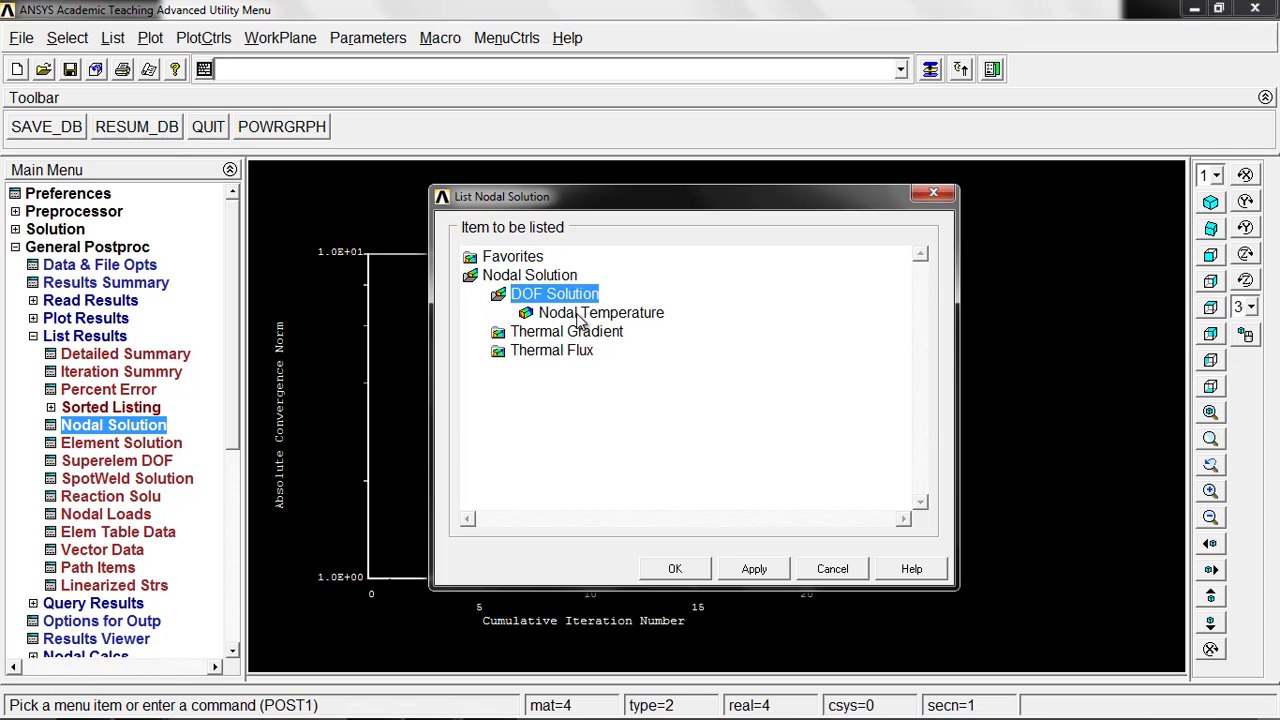
{"action": "left_click", "coordinate": [590, 313]}
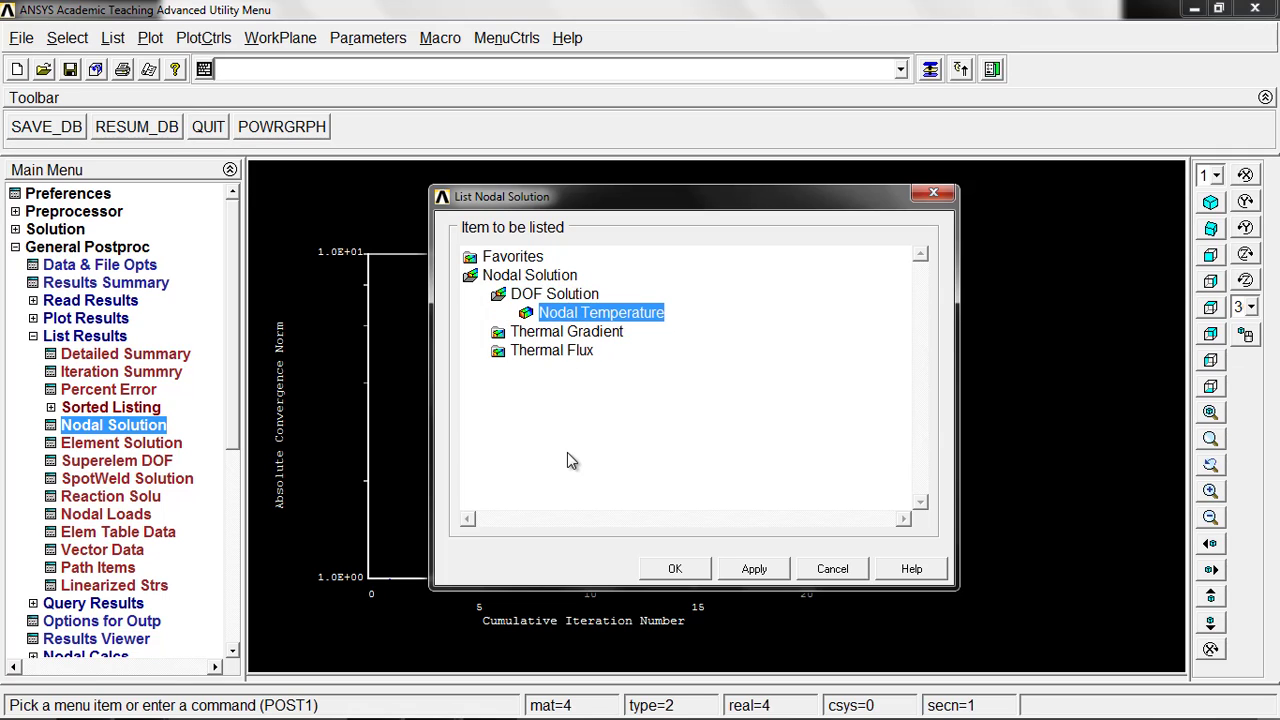
{"action": "left_click", "coordinate": [688, 578]}
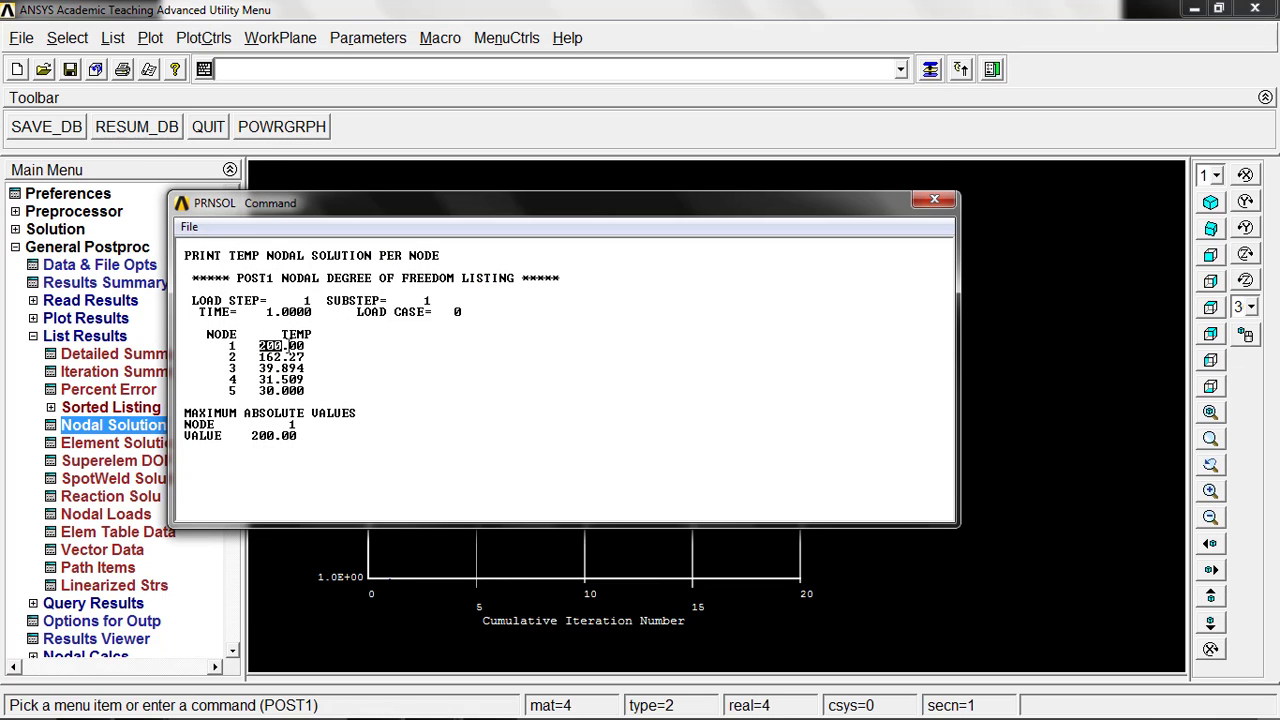
{"action": "left_click", "coordinate": [281, 401]}
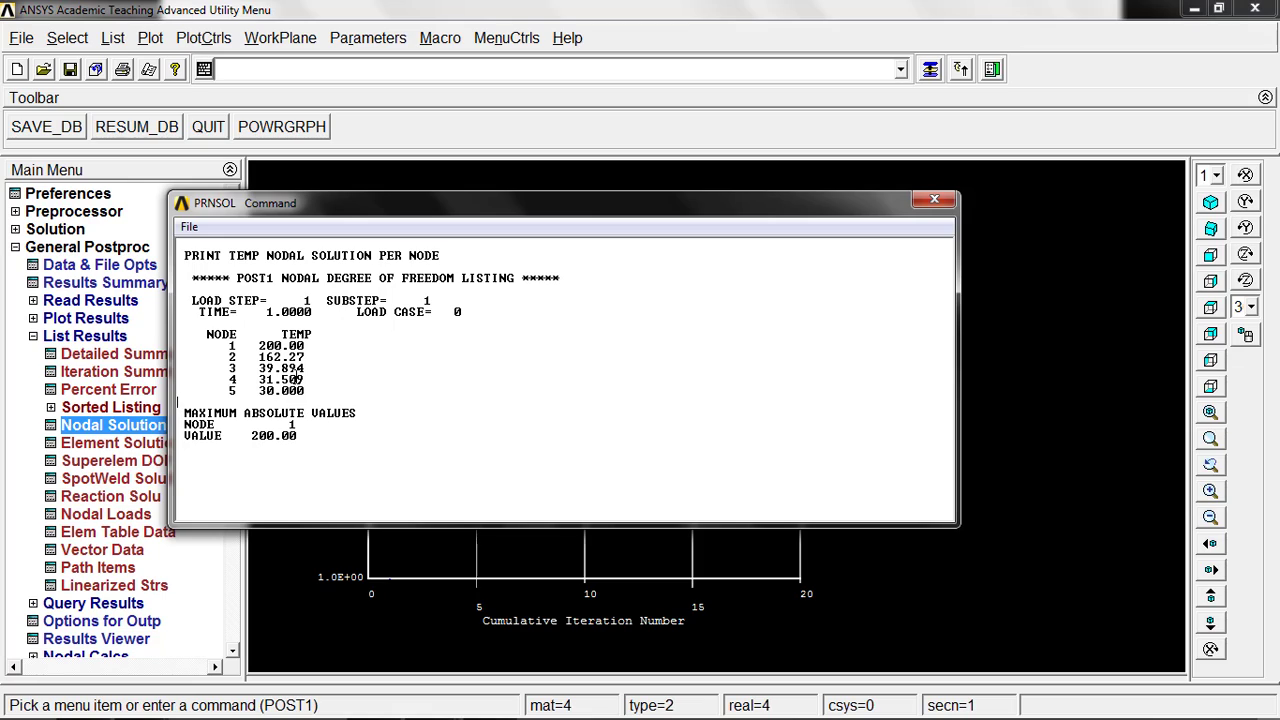